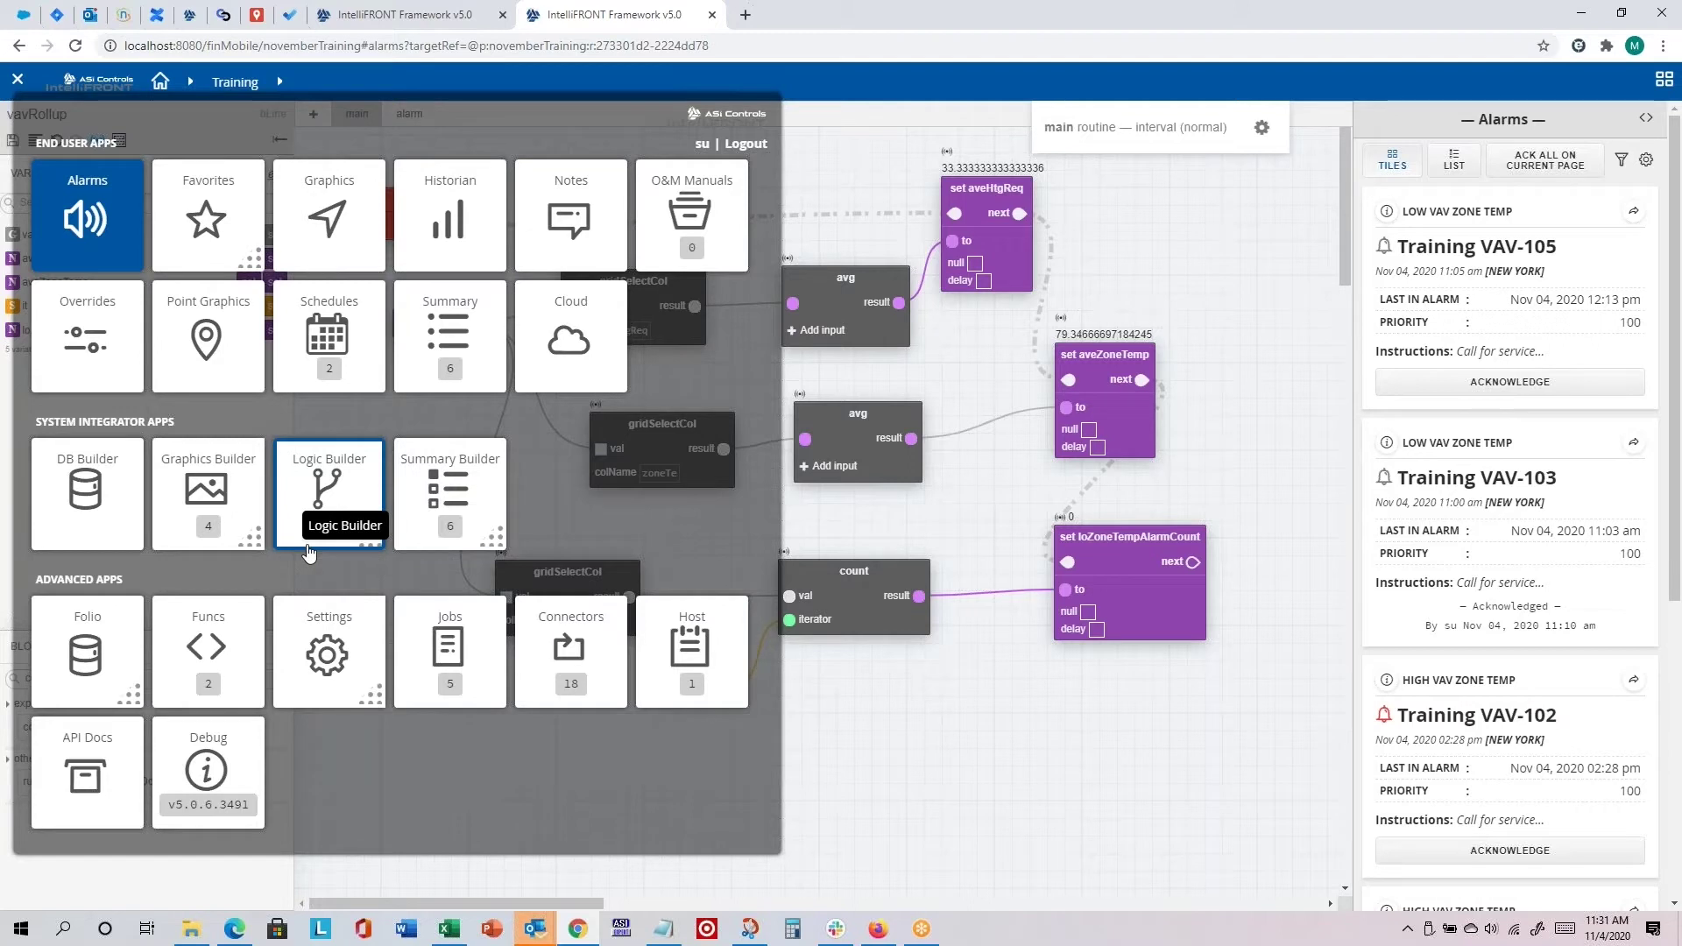
Leave the logic editor without saving and open the VAV-102 graphic through the Training building elevation and the Floor 1 plan.
click(331, 184)
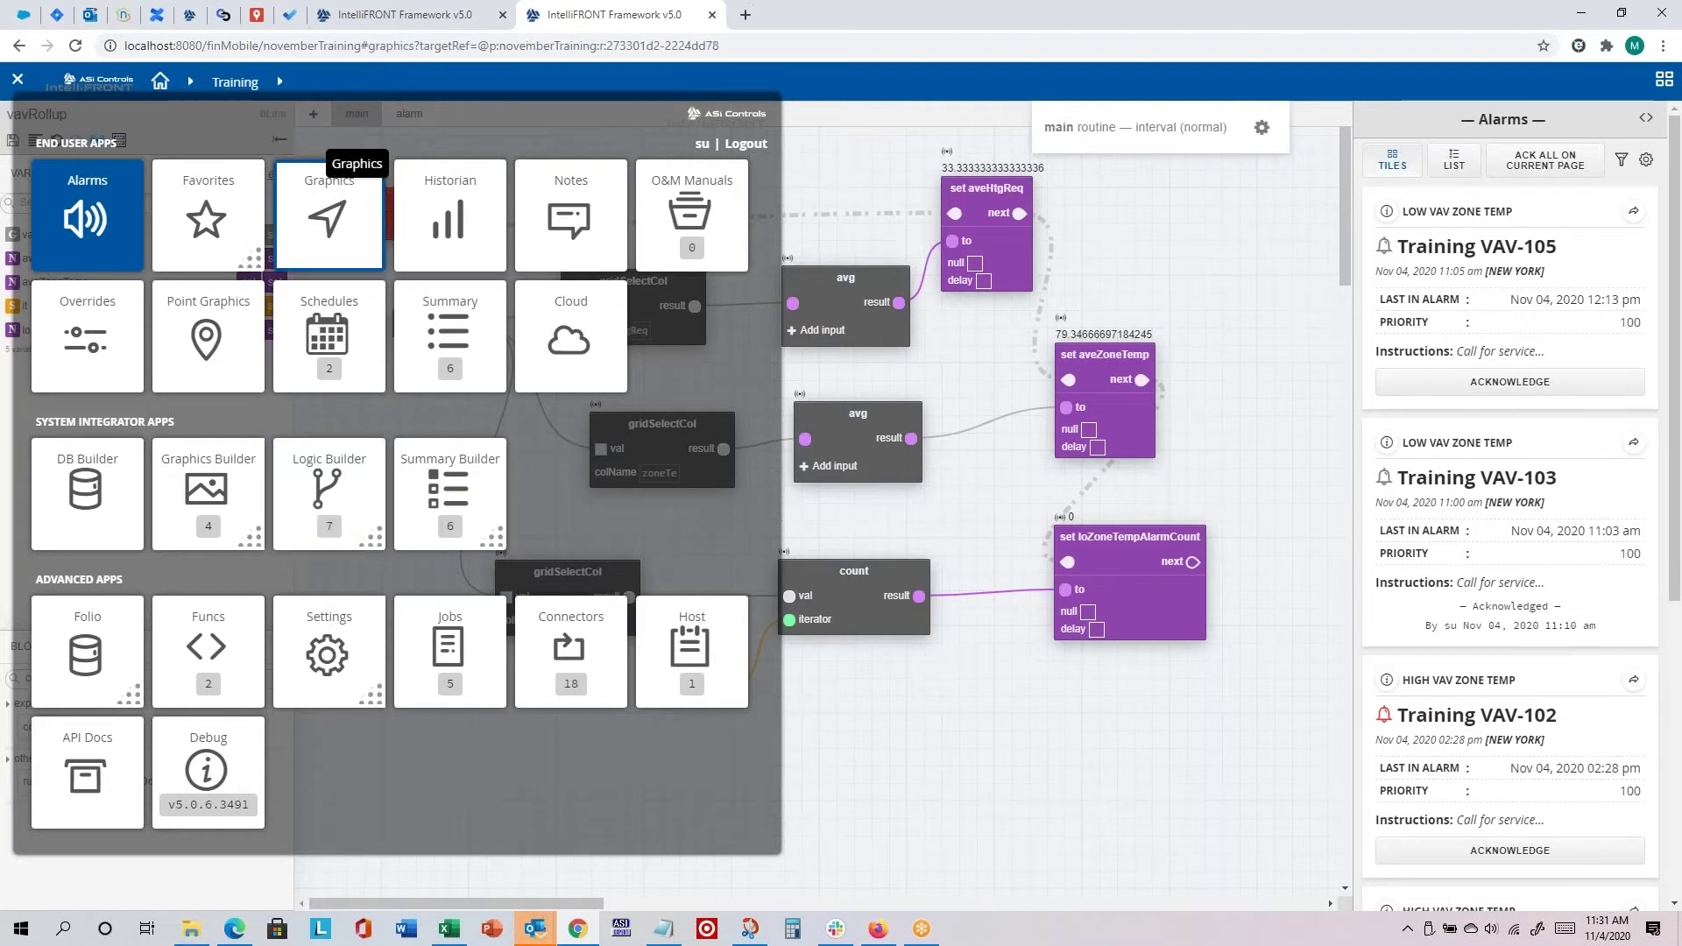
click(1406, 184)
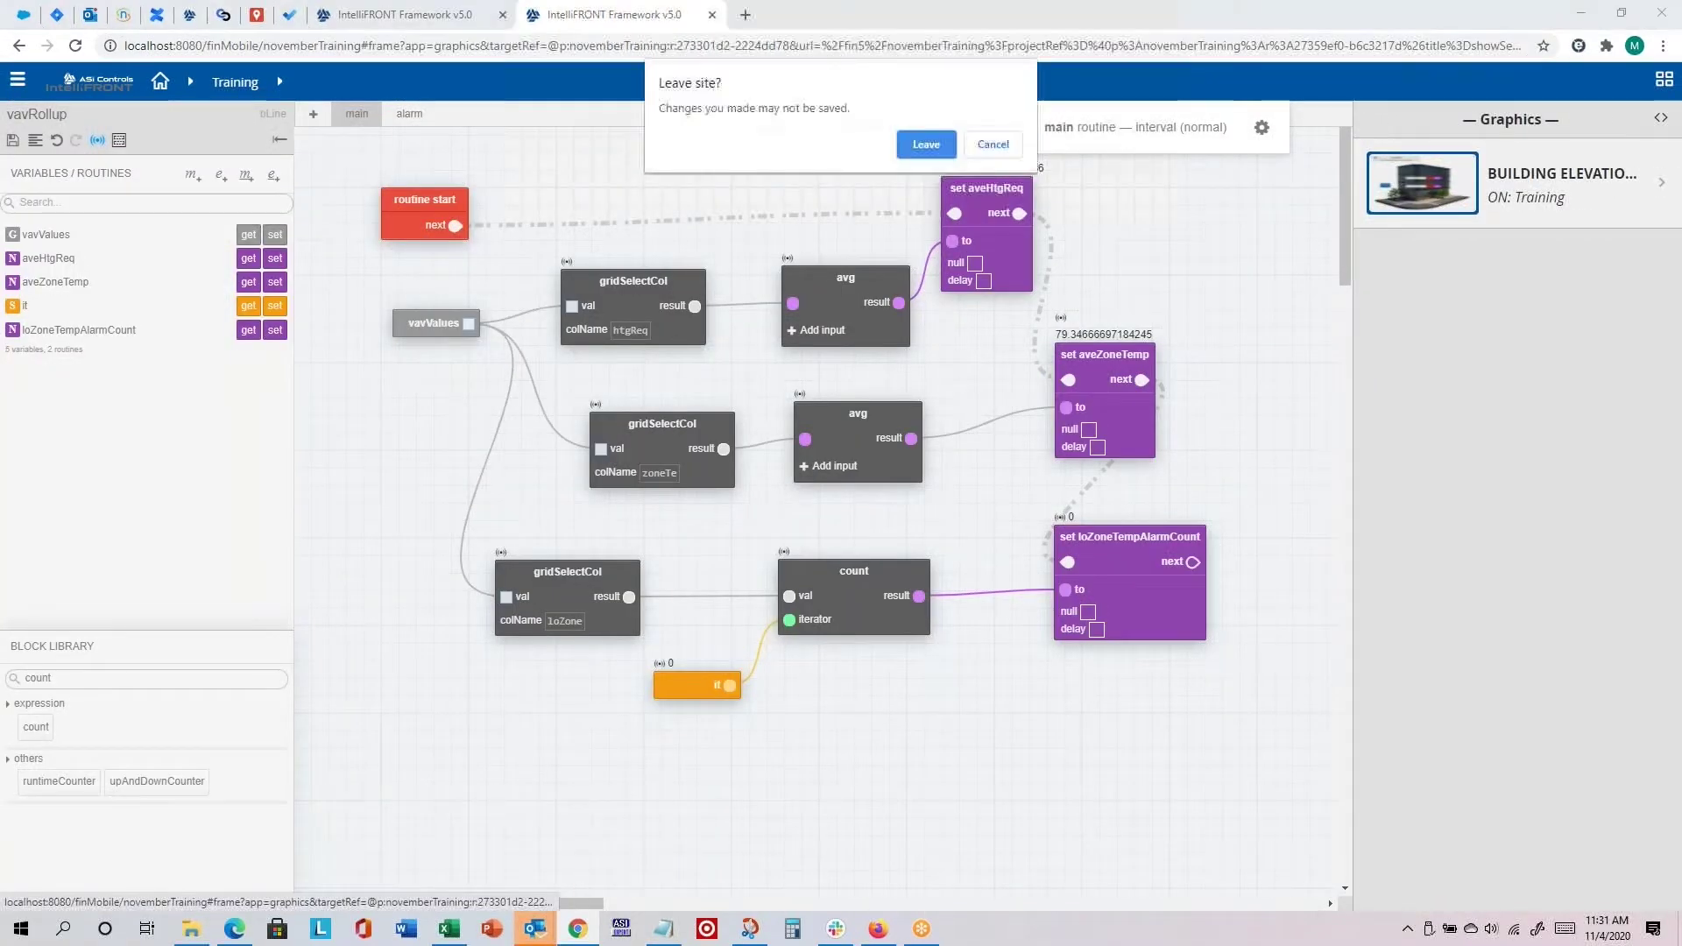
click(950, 149)
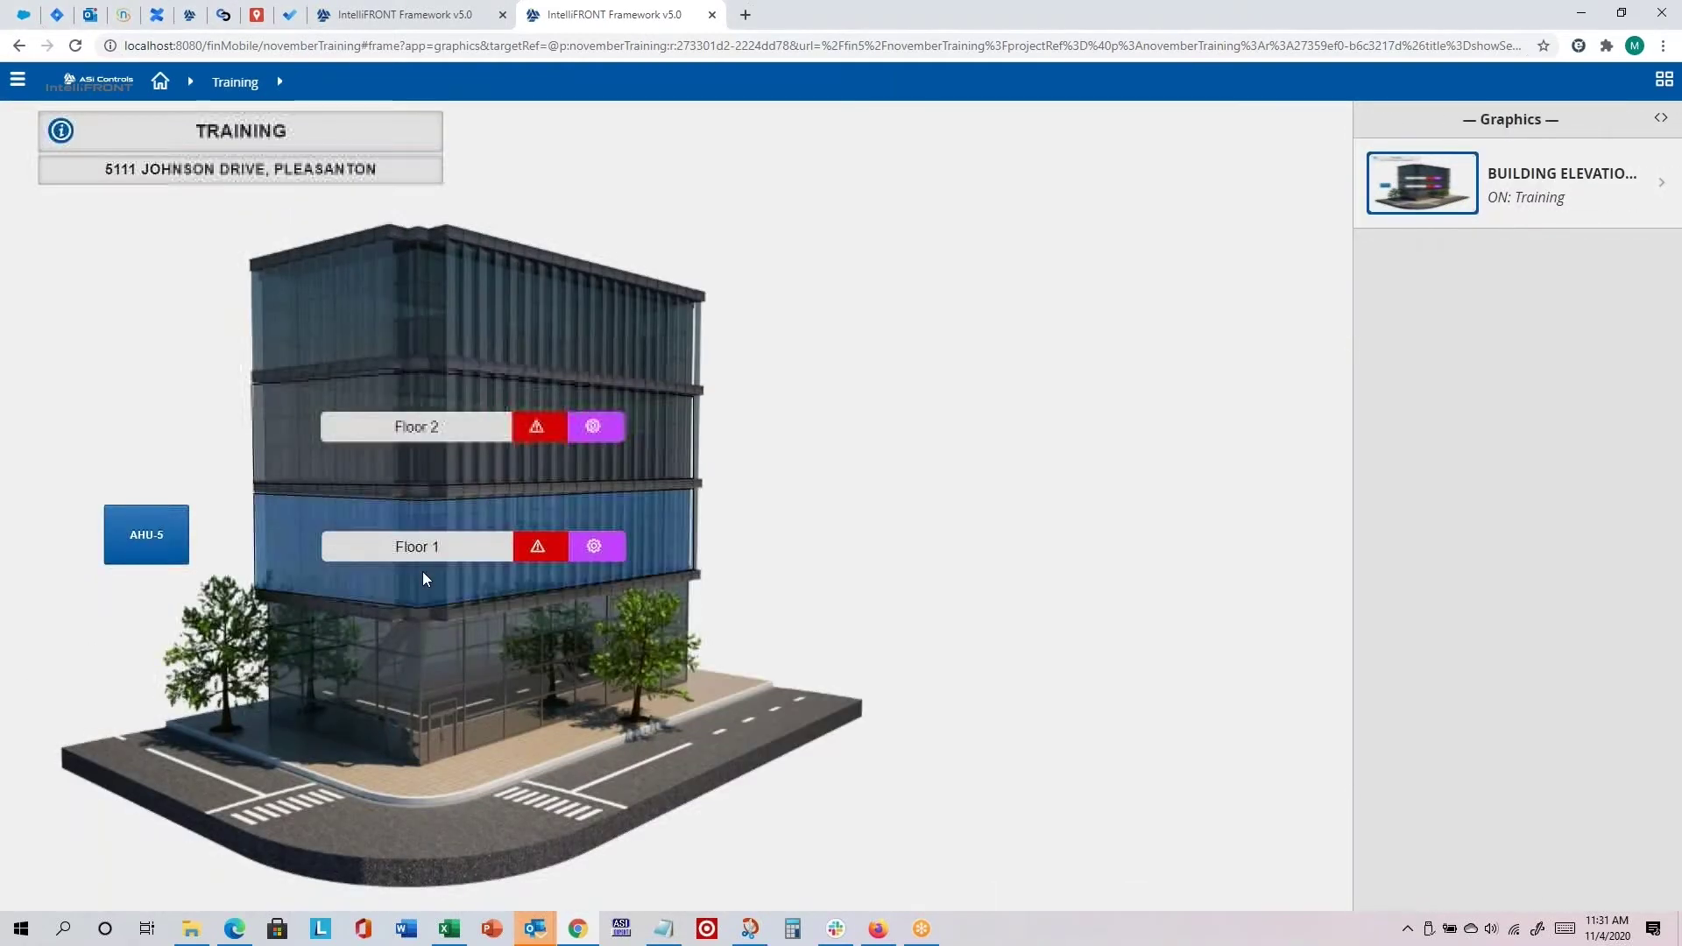
click(403, 547)
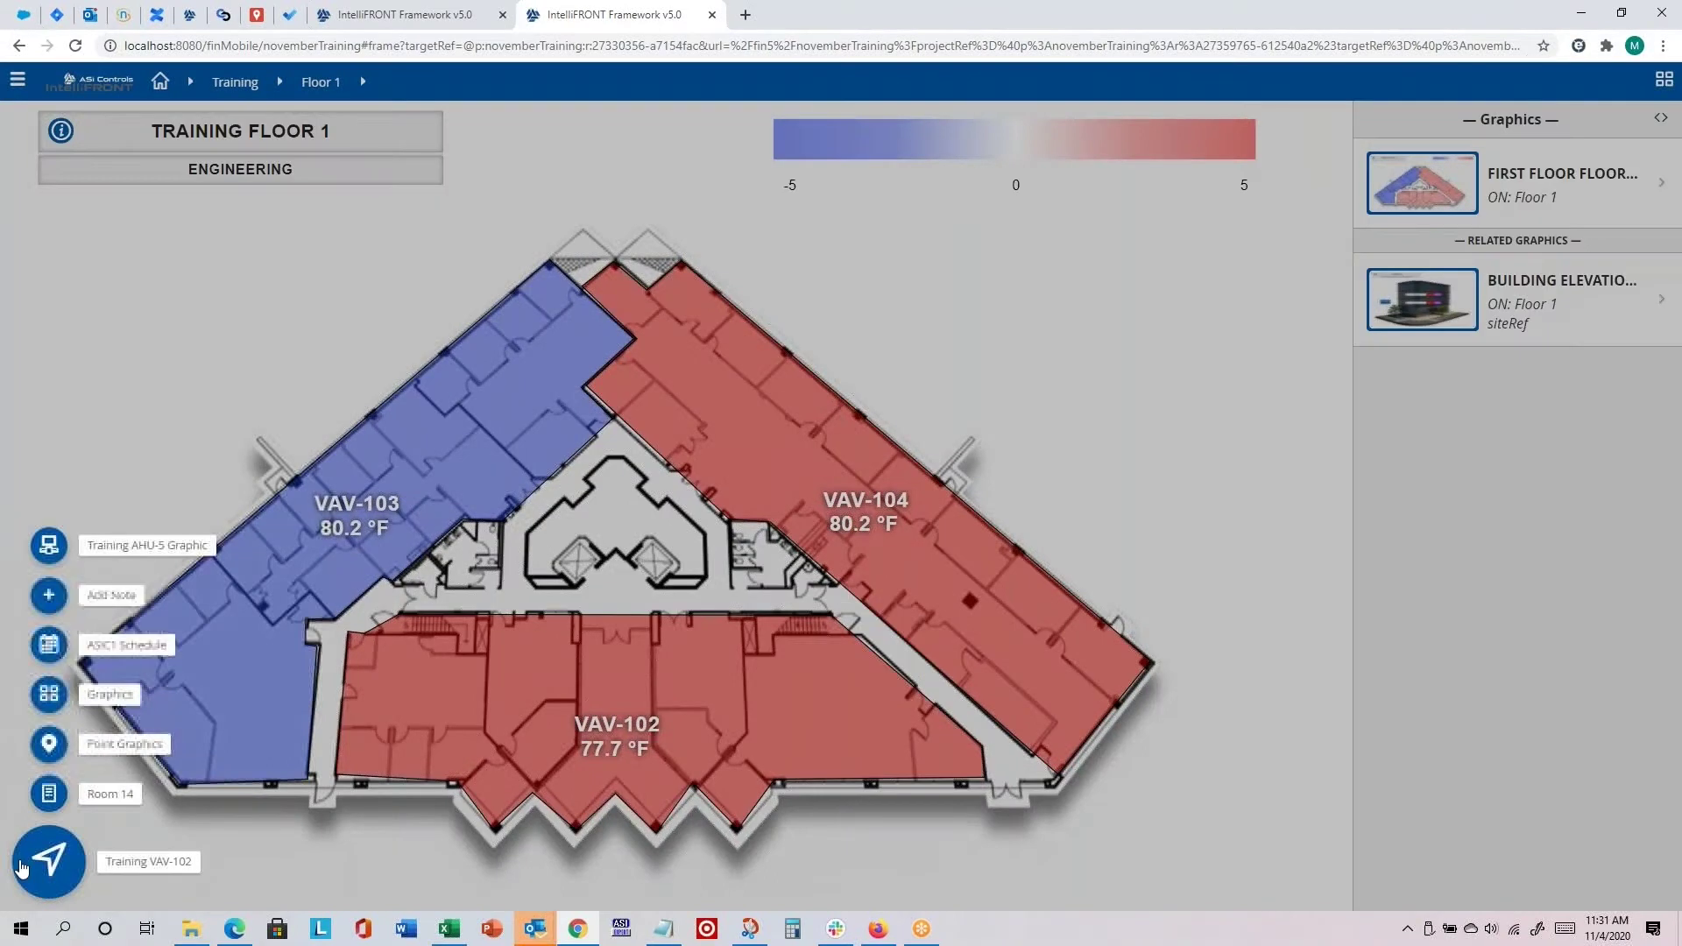
click(21, 866)
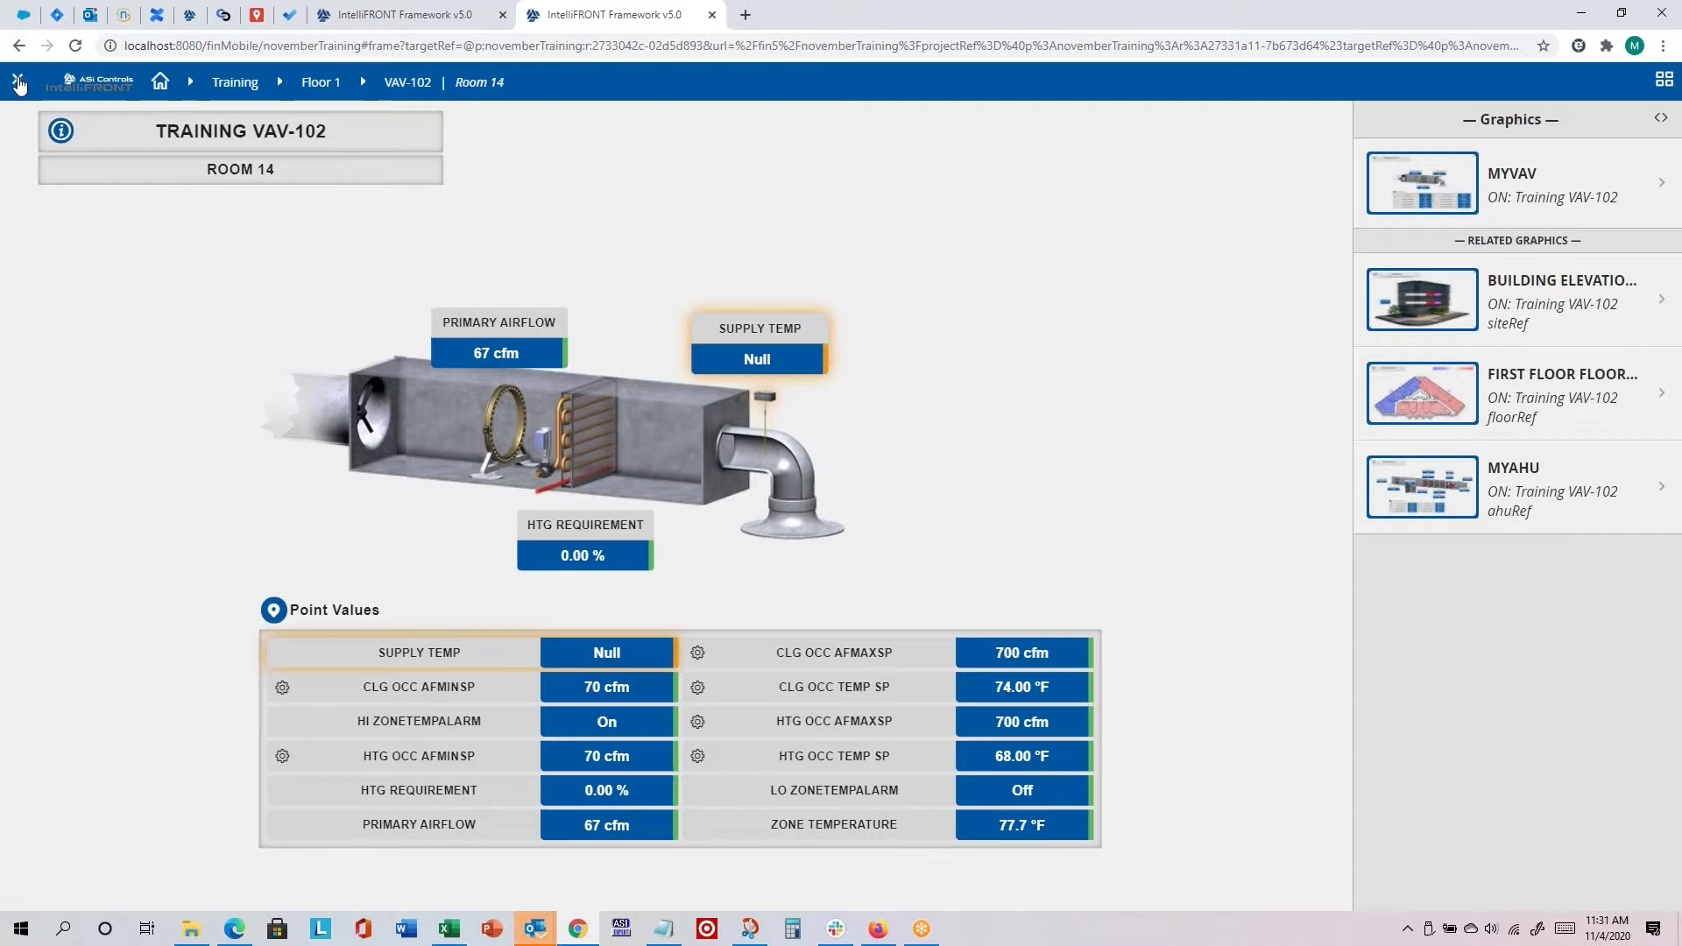
Add the VAV-102 graphic to the favorites as "VAV-102" with the anchor icon at root level.
click(19, 84)
click(210, 219)
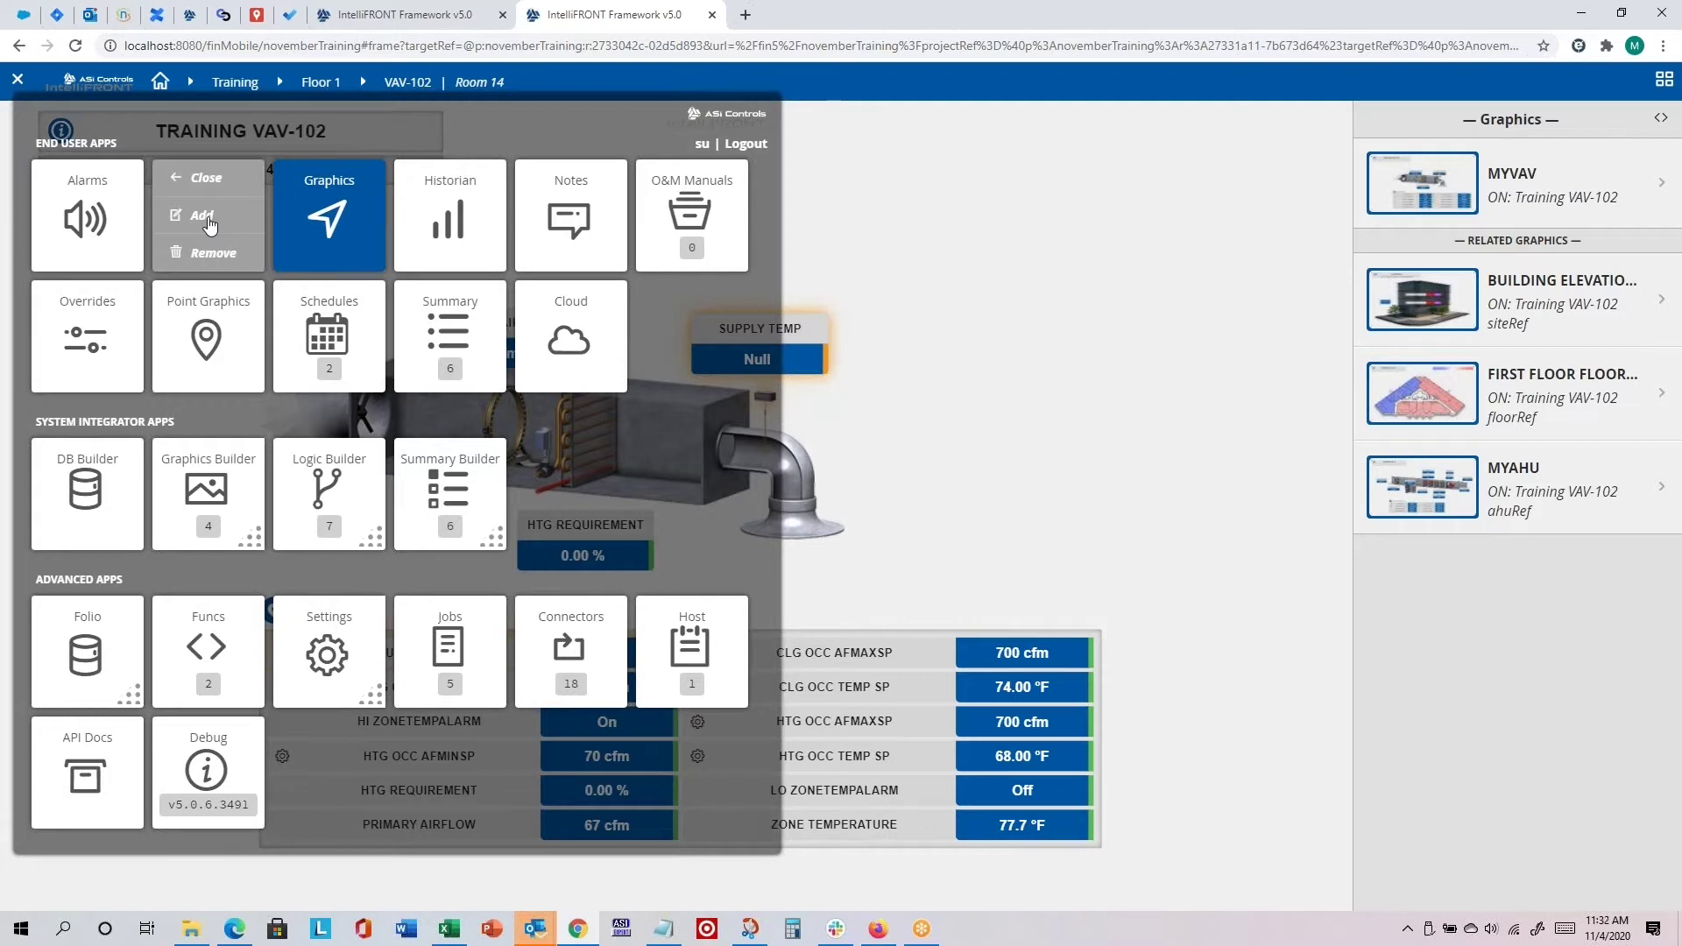
click(208, 219)
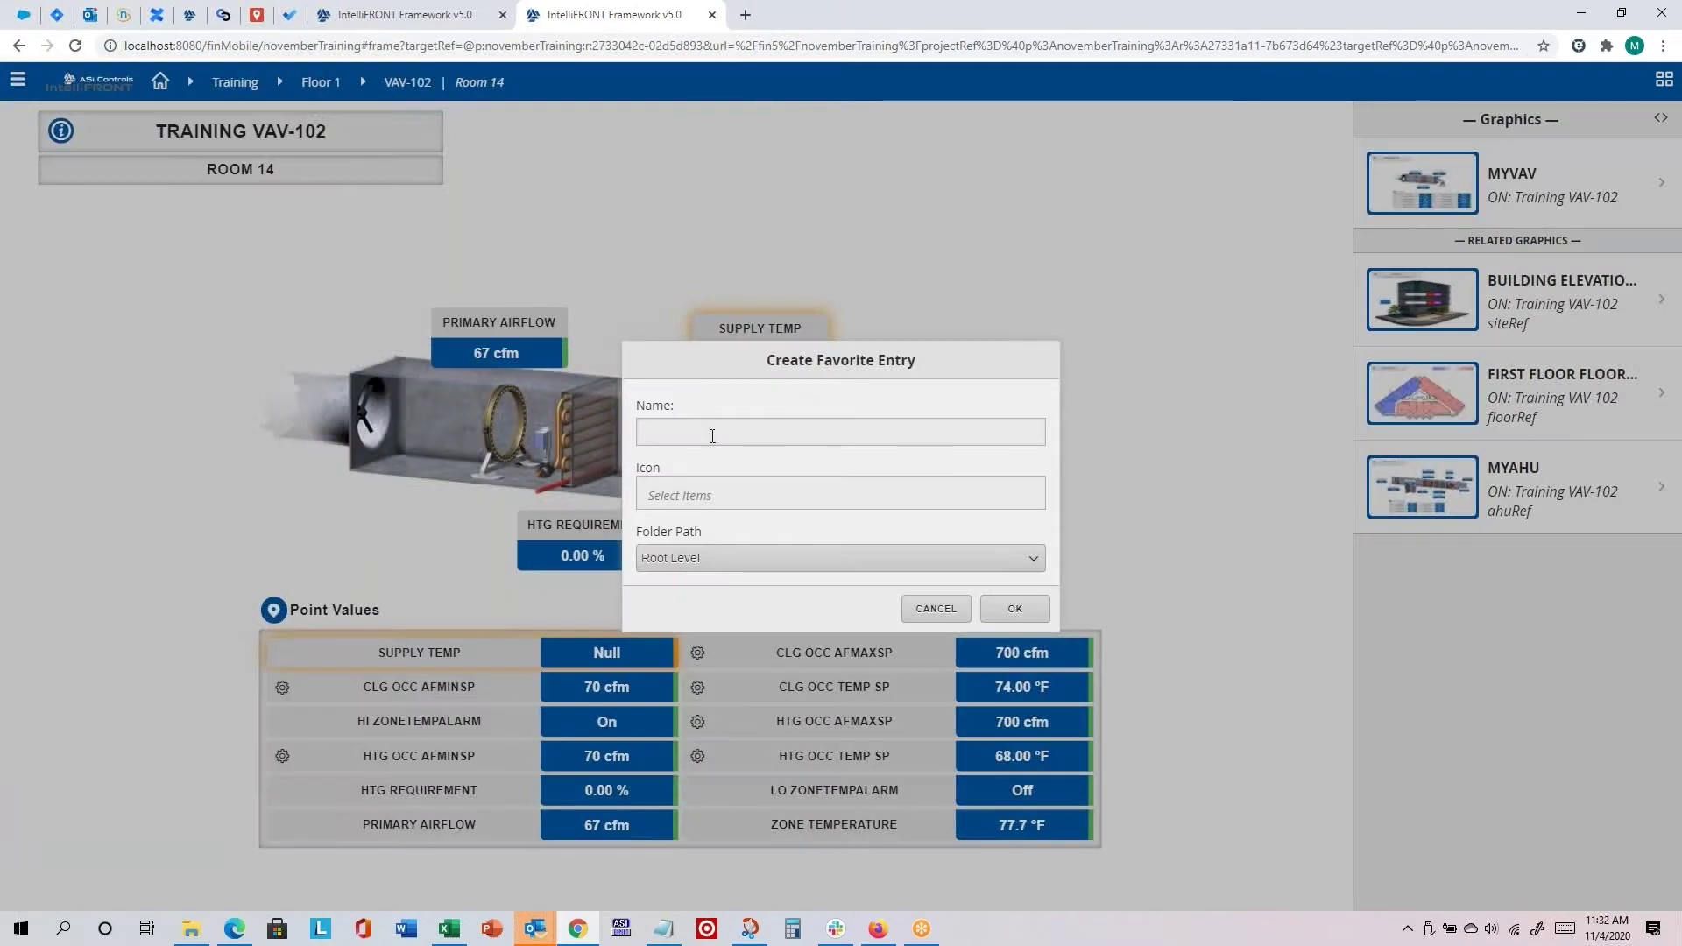
click(712, 435)
click(728, 496)
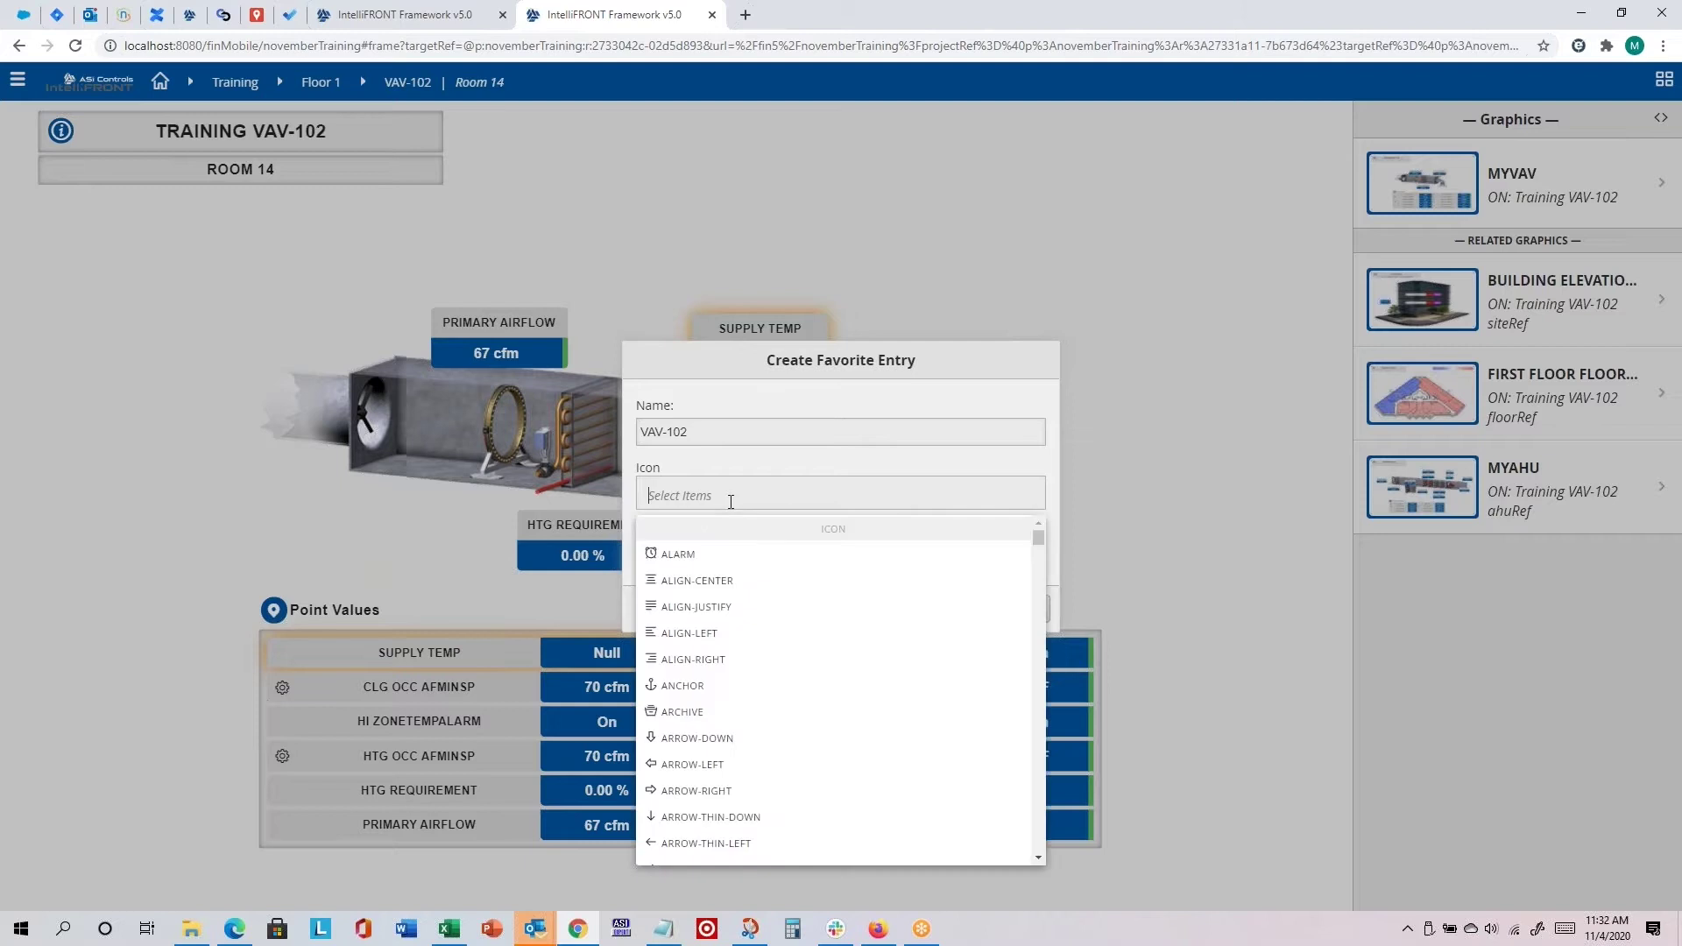
click(732, 688)
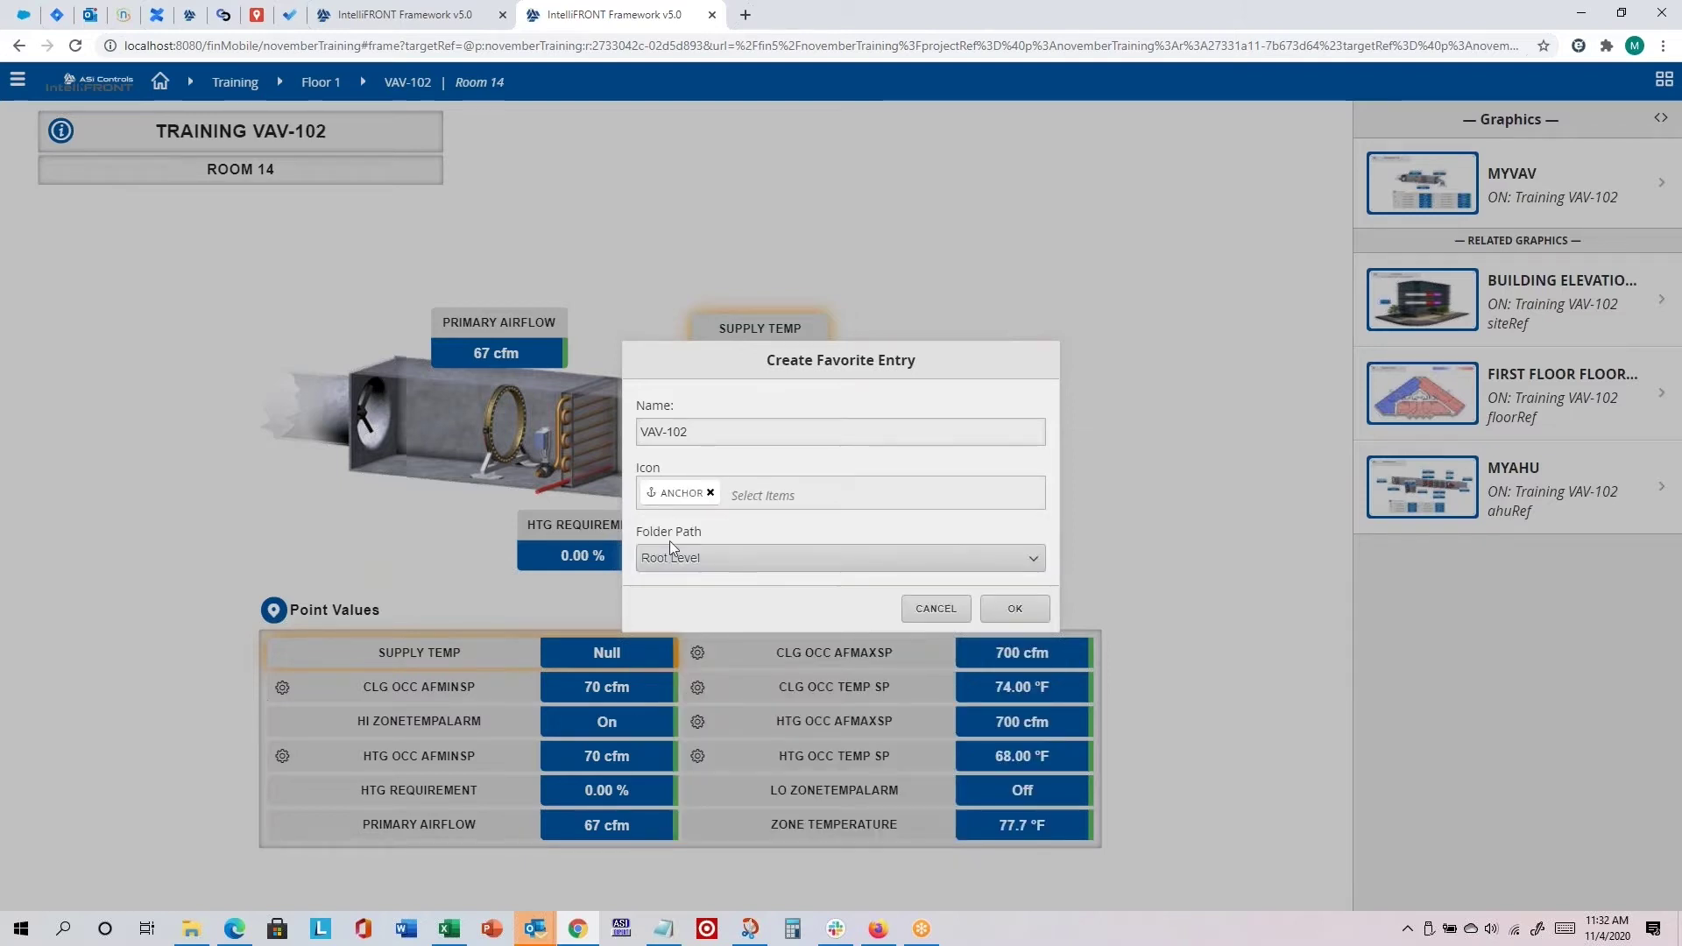
click(696, 553)
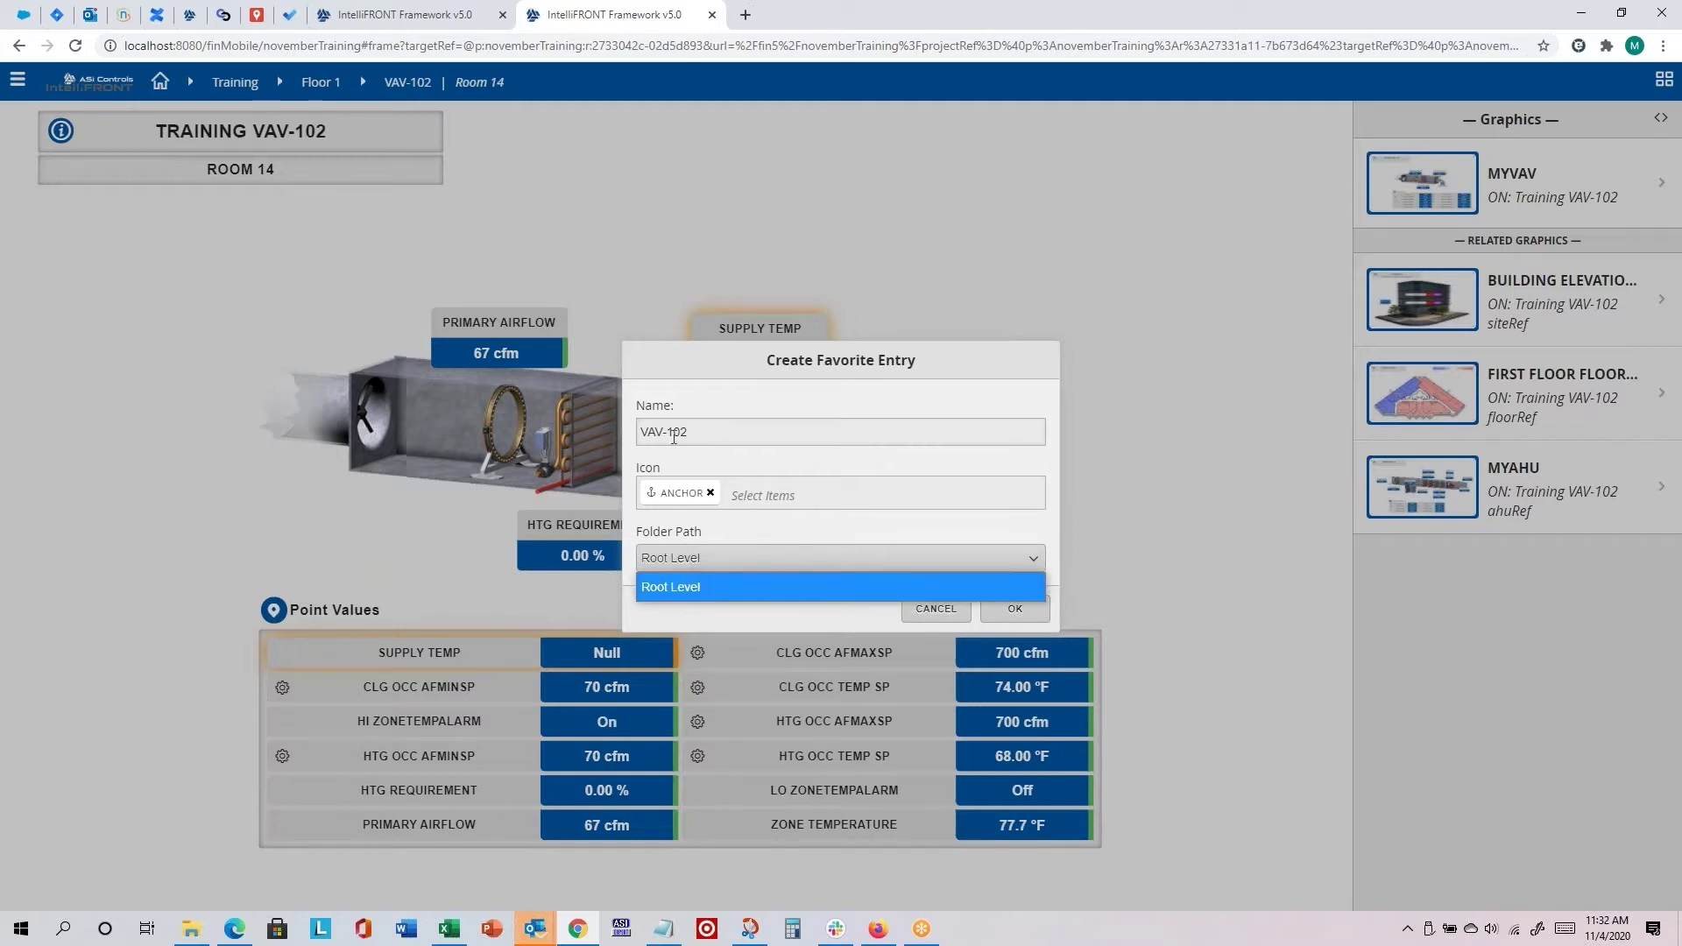
click(678, 561)
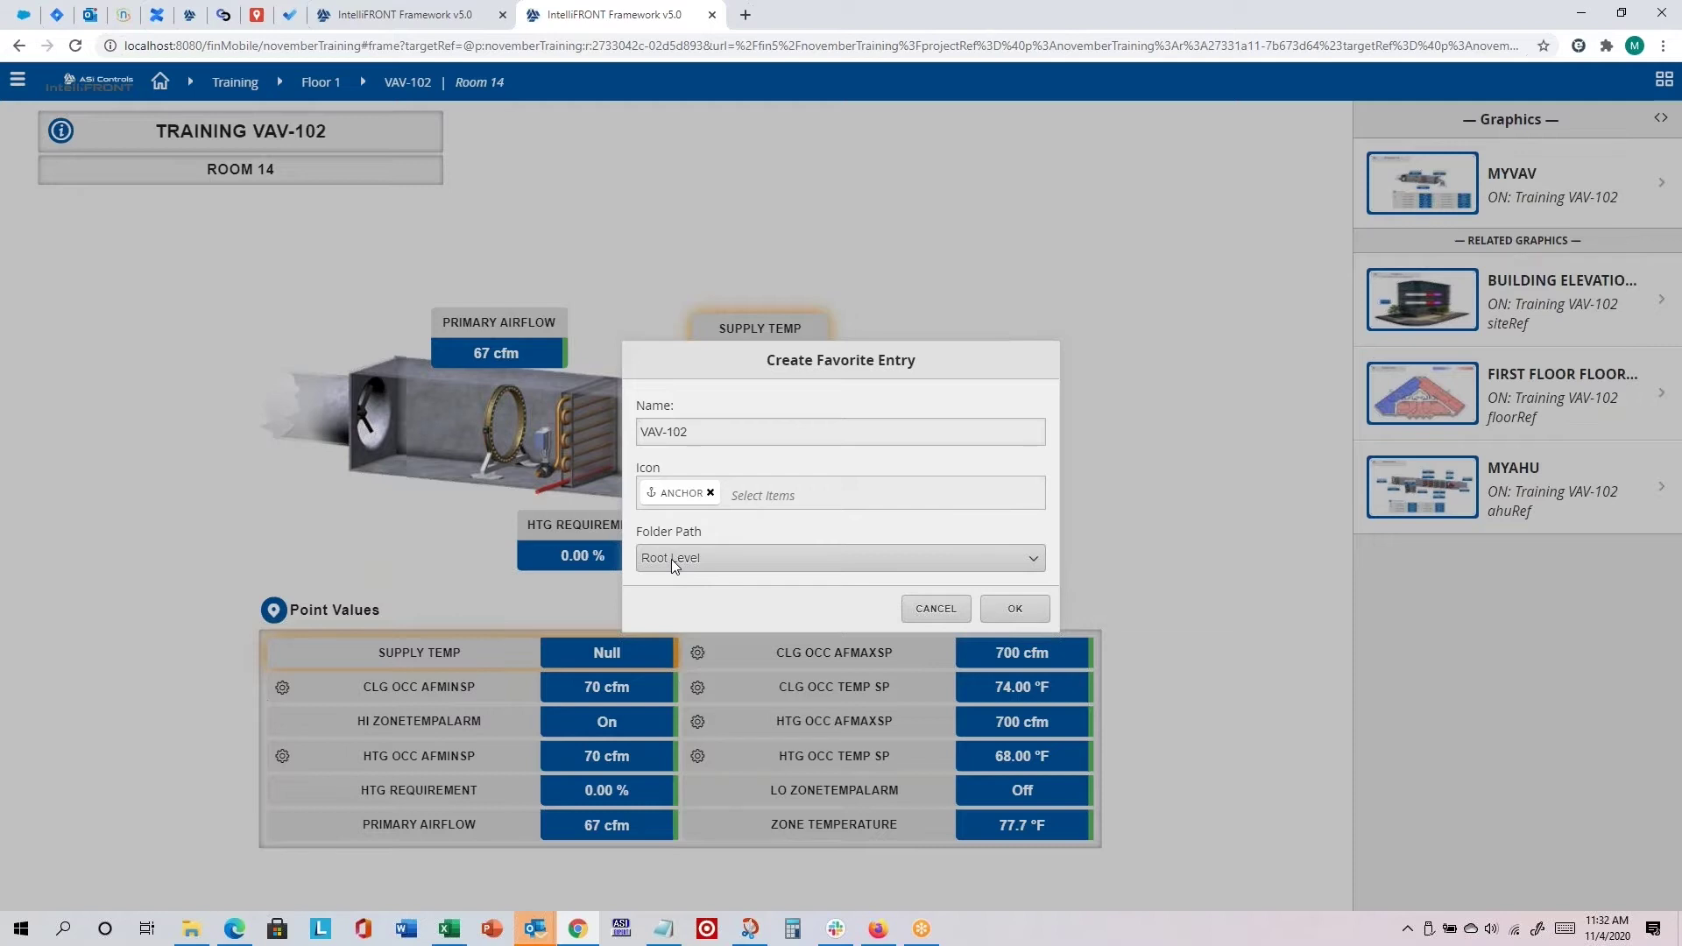
click(1011, 608)
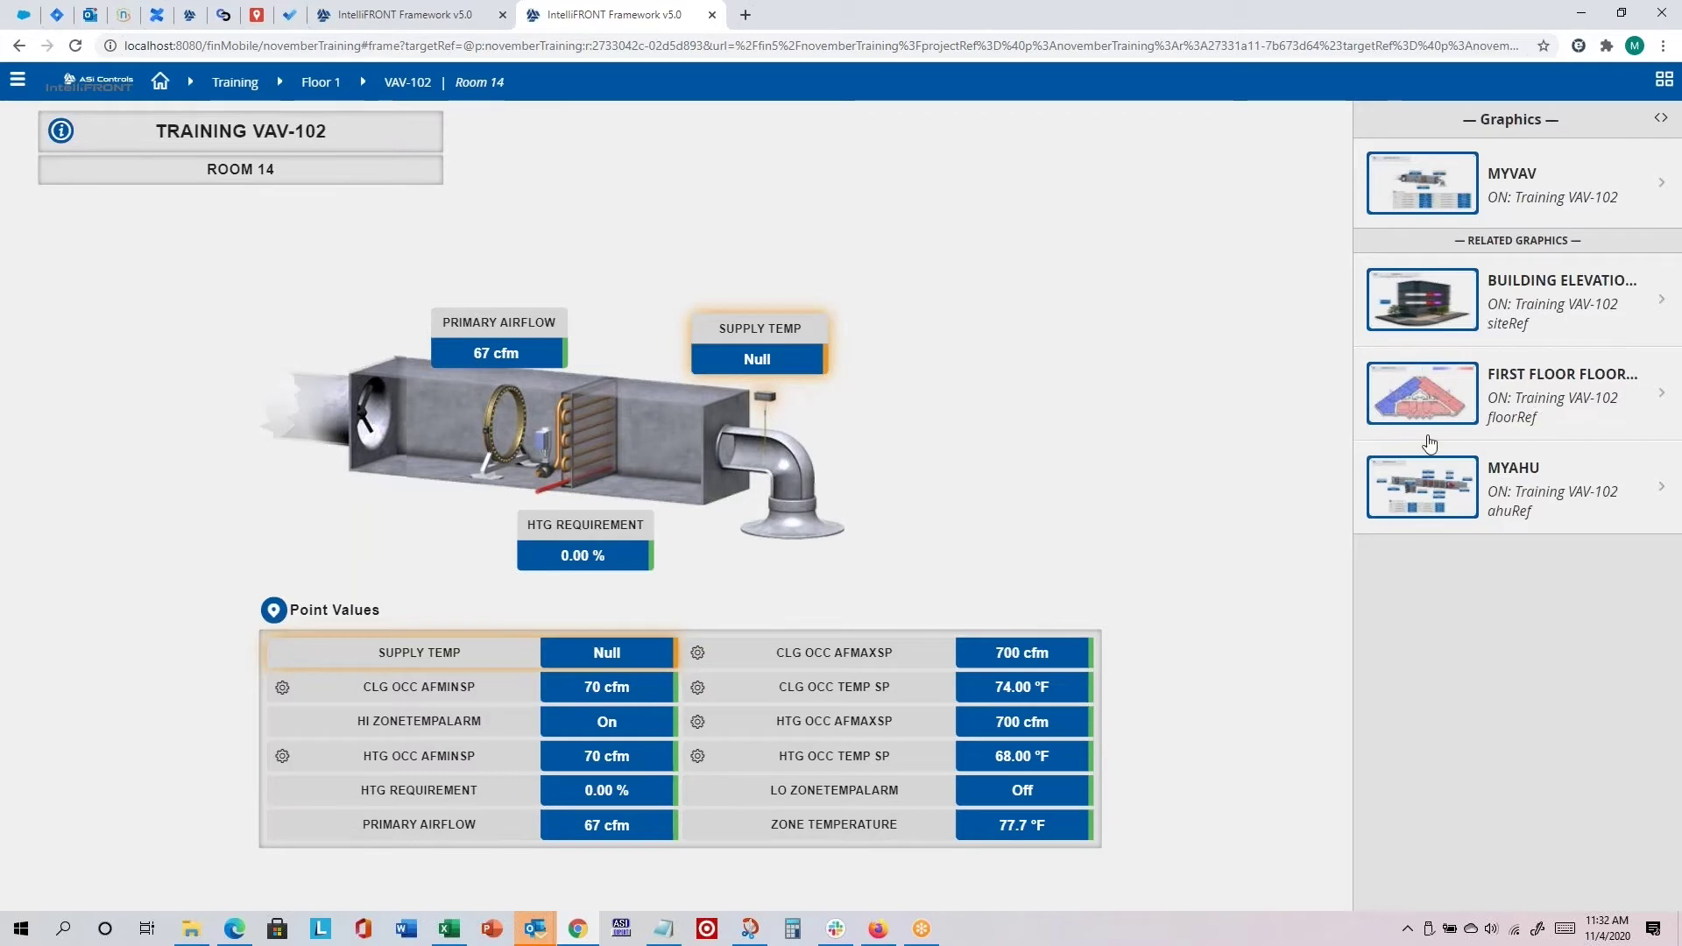
Go to the first floor plan graphic and return to the VAV-102 graphic through its favorite.
click(1437, 407)
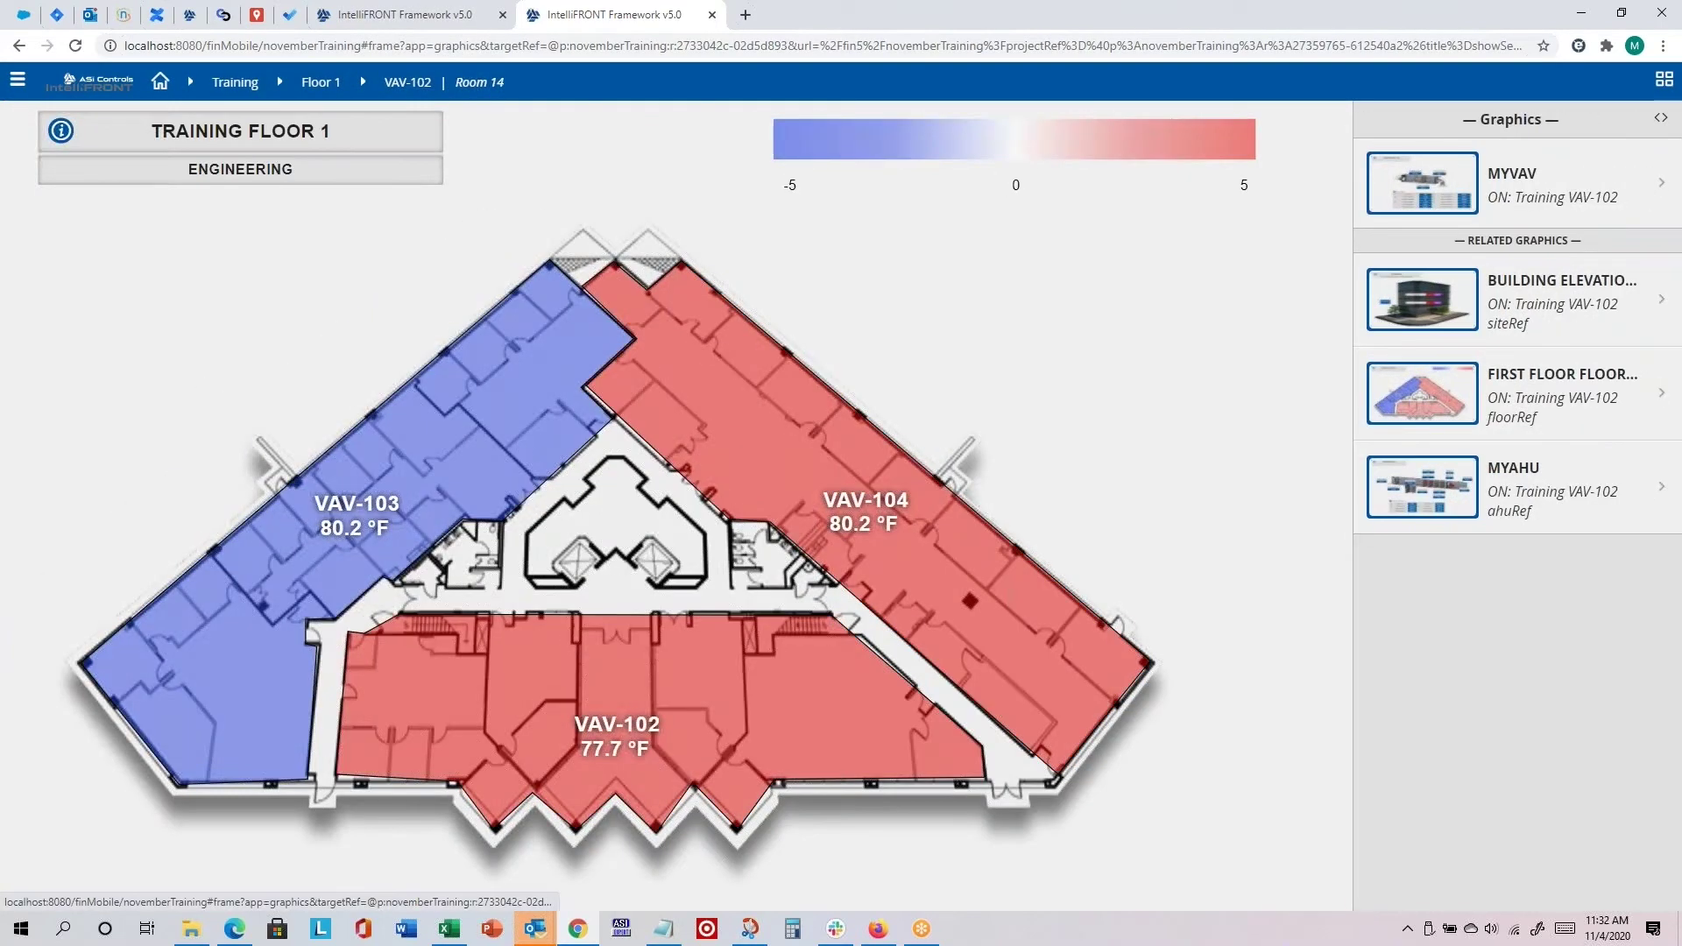
click(18, 83)
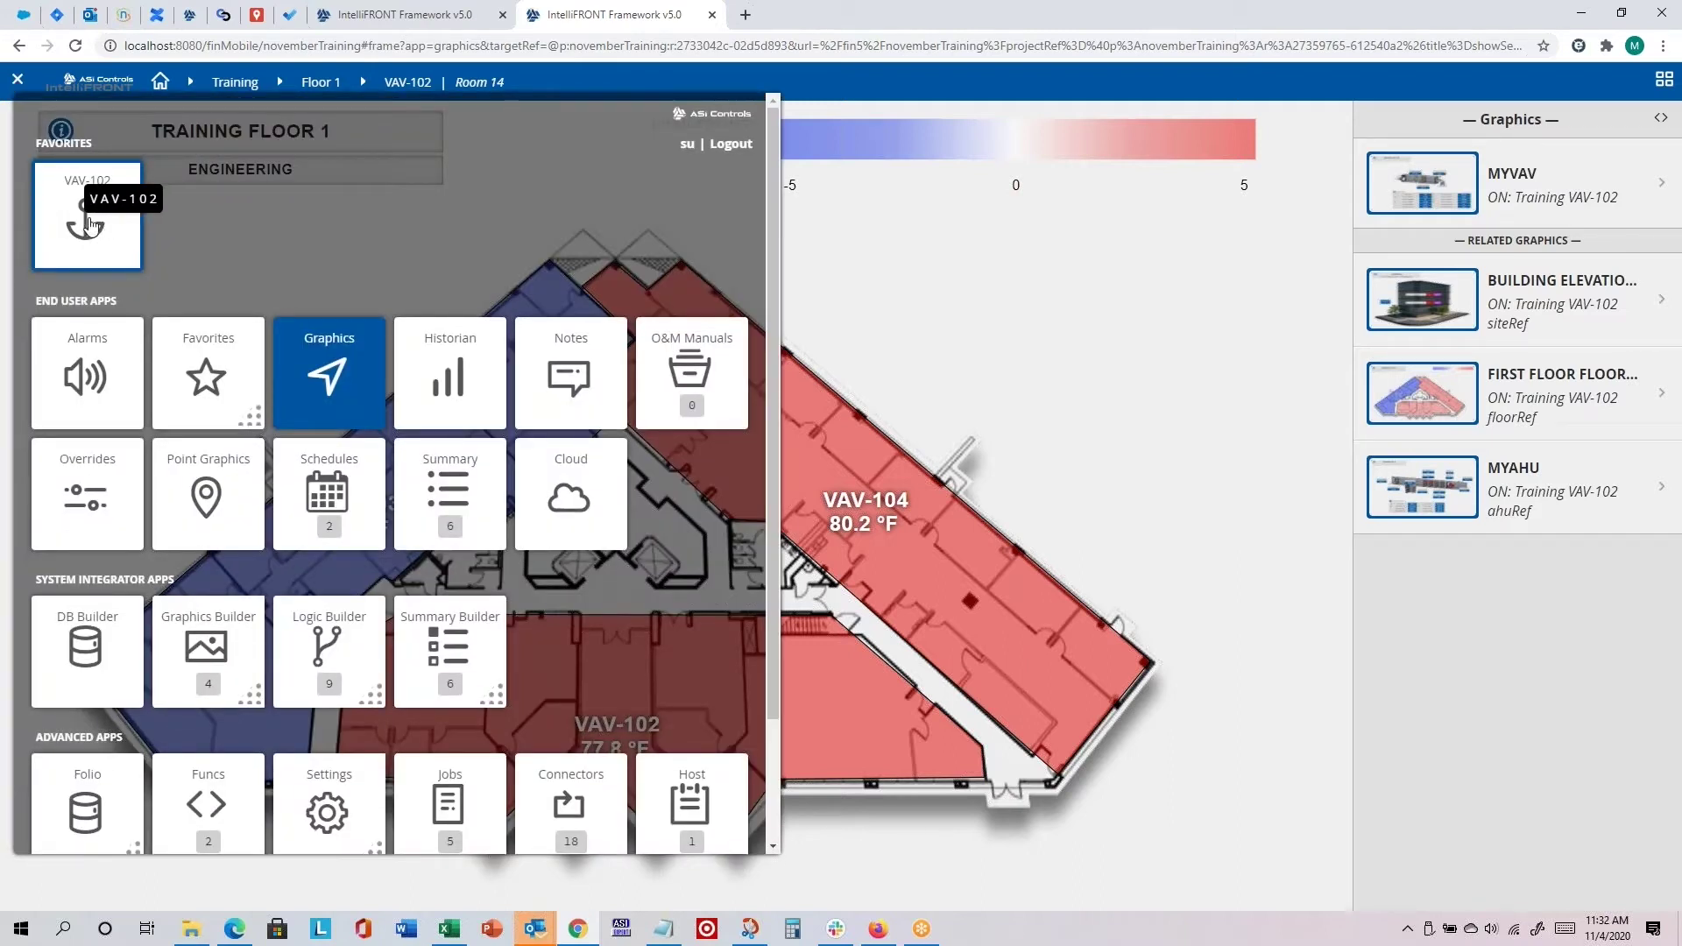
click(92, 225)
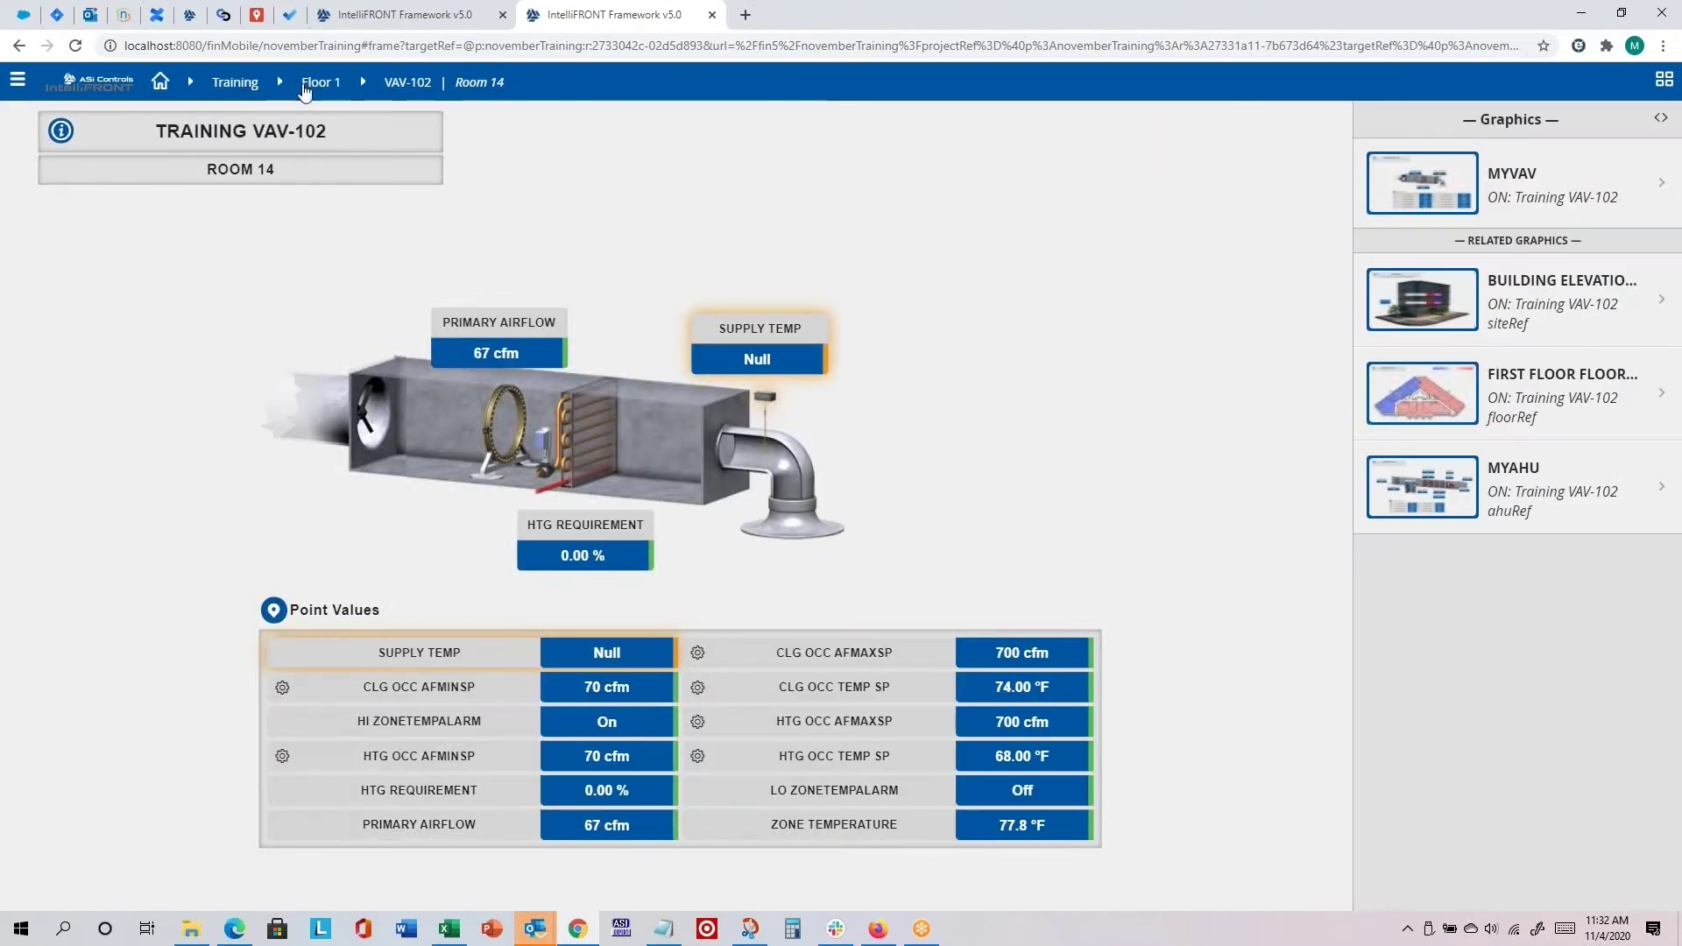
Create a root-level favorite named "VAV" with the anchor icon to serve as a folder.
click(17, 81)
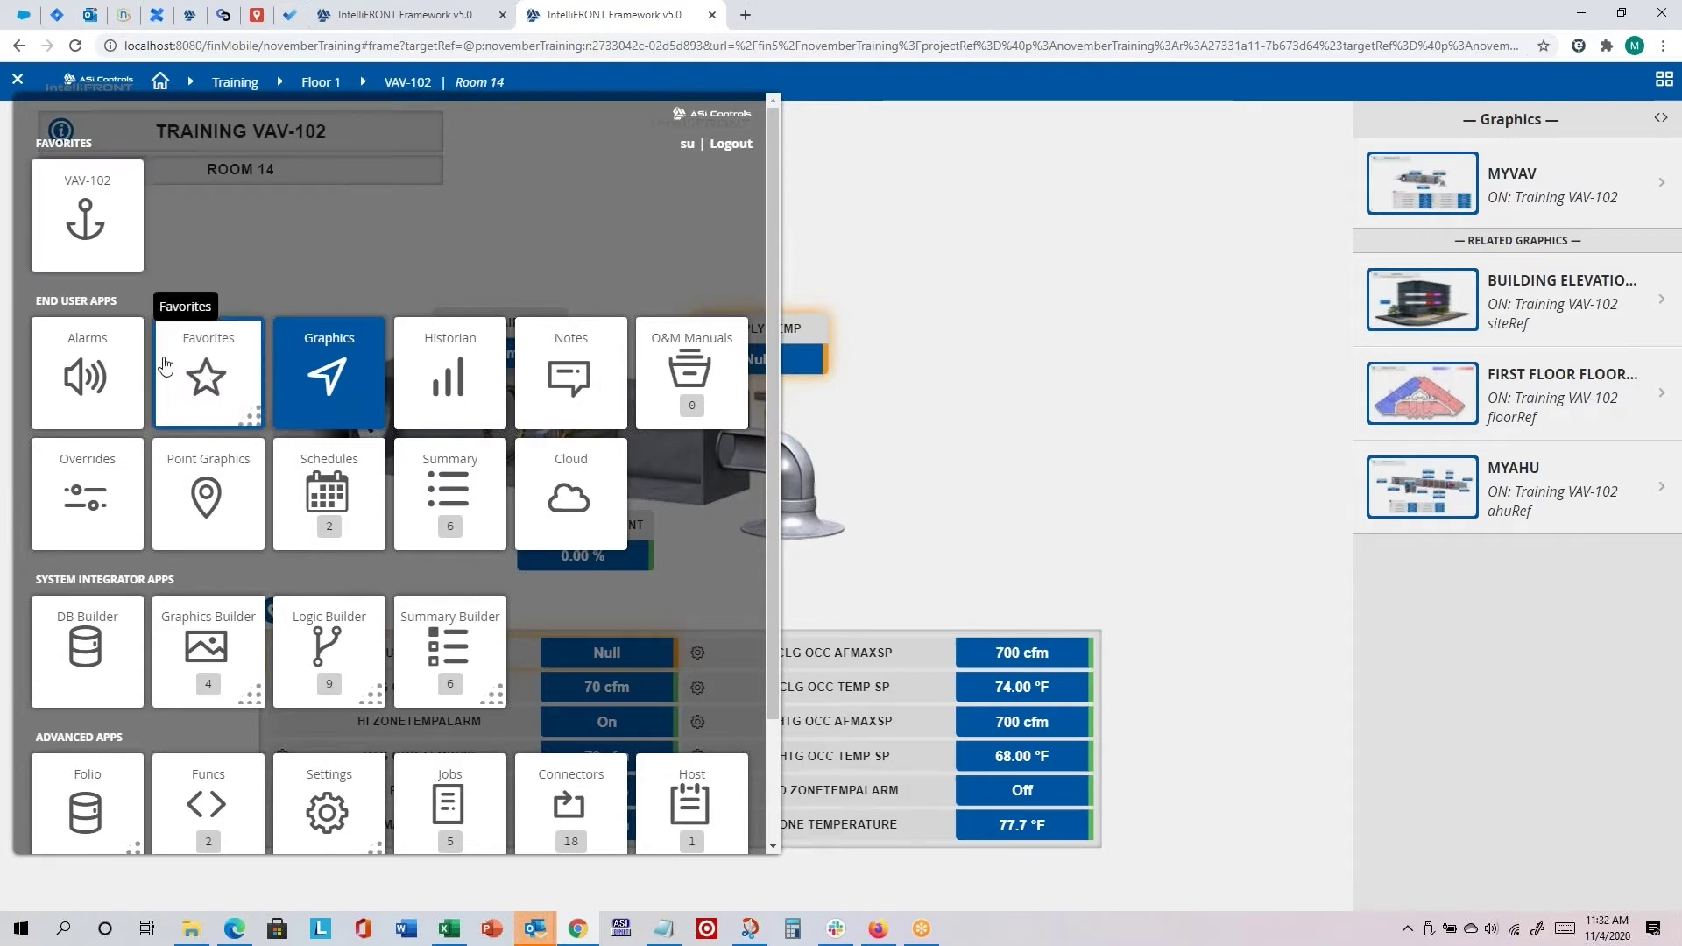
click(206, 388)
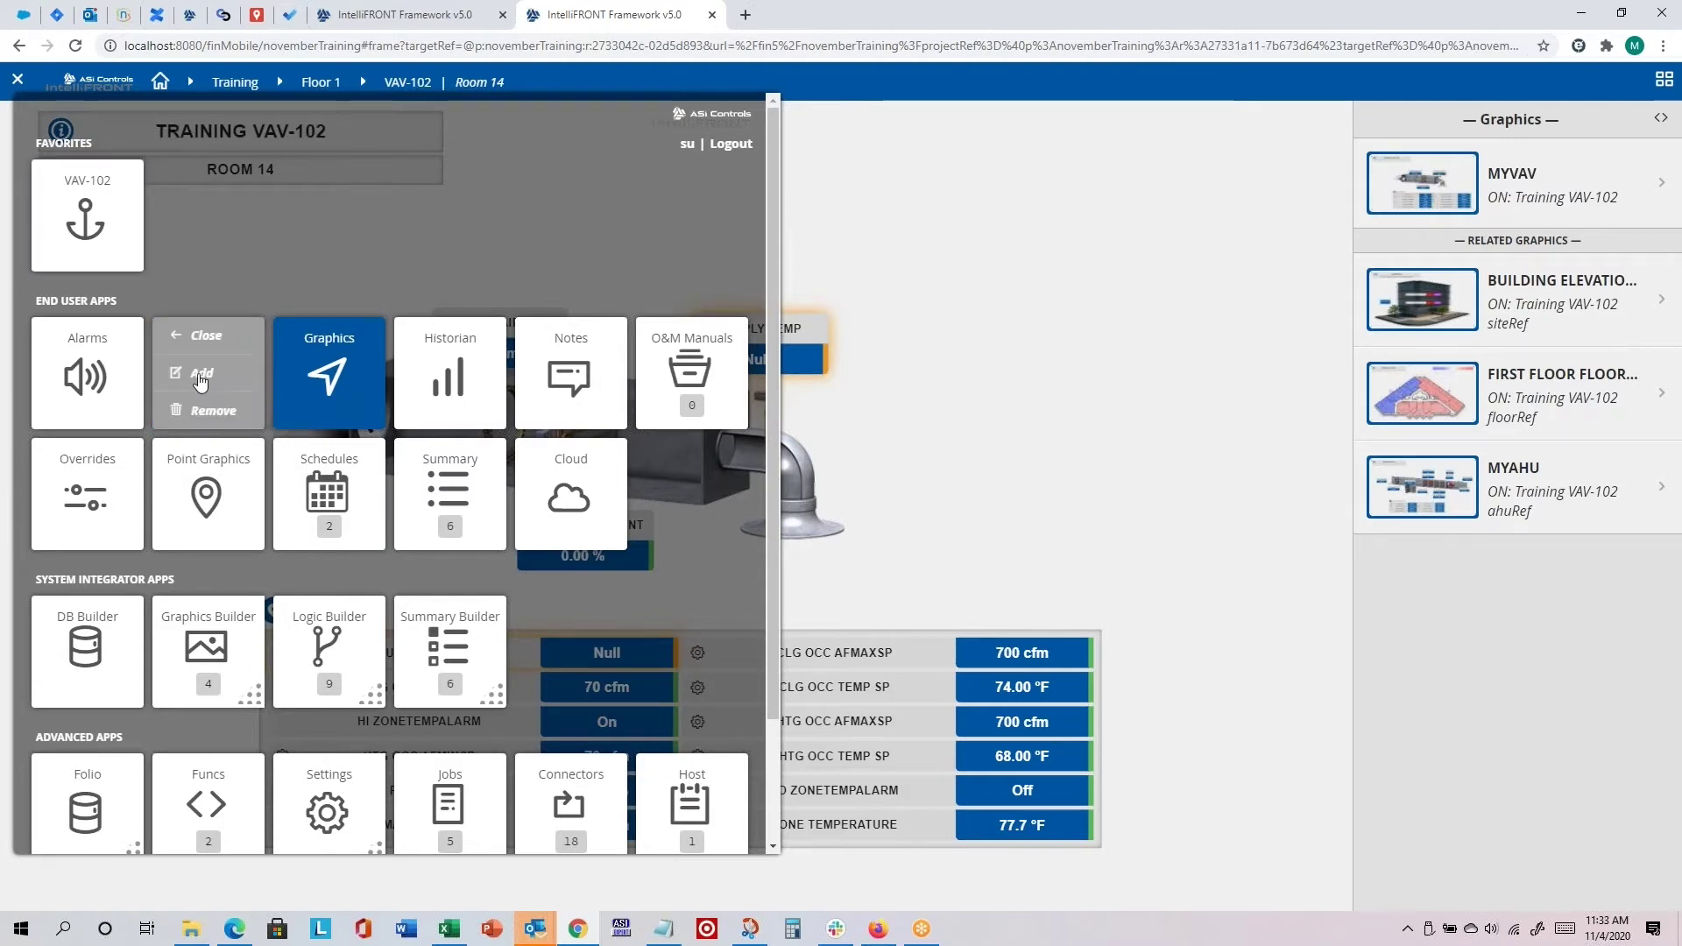
click(203, 384)
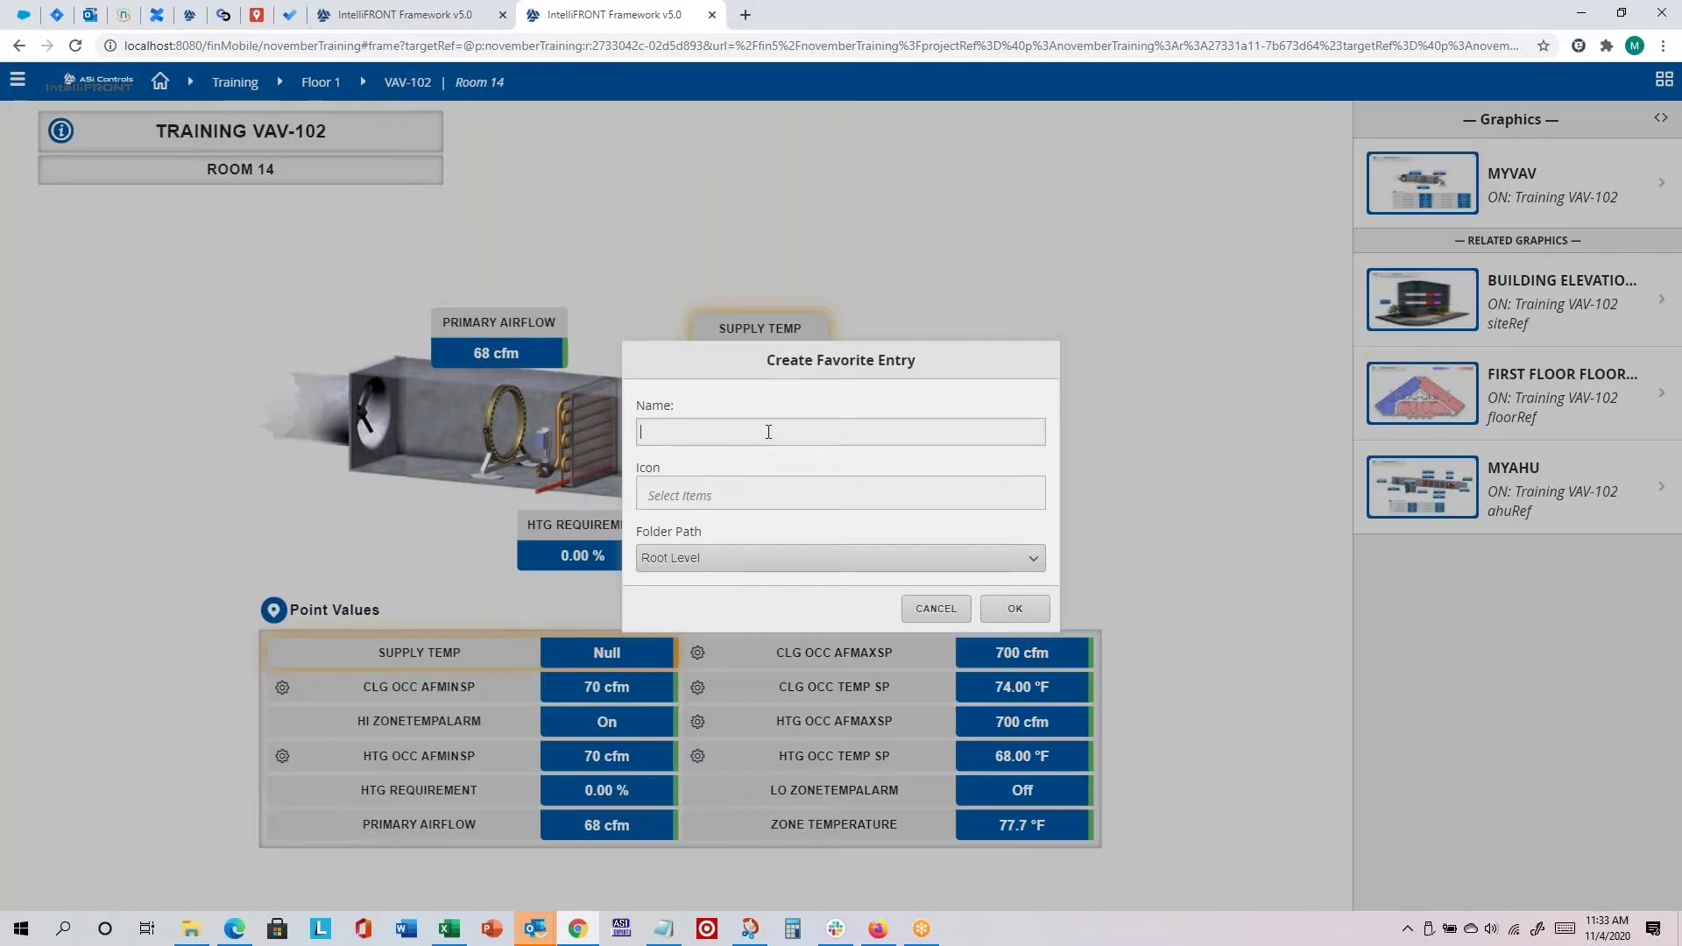
click(755, 489)
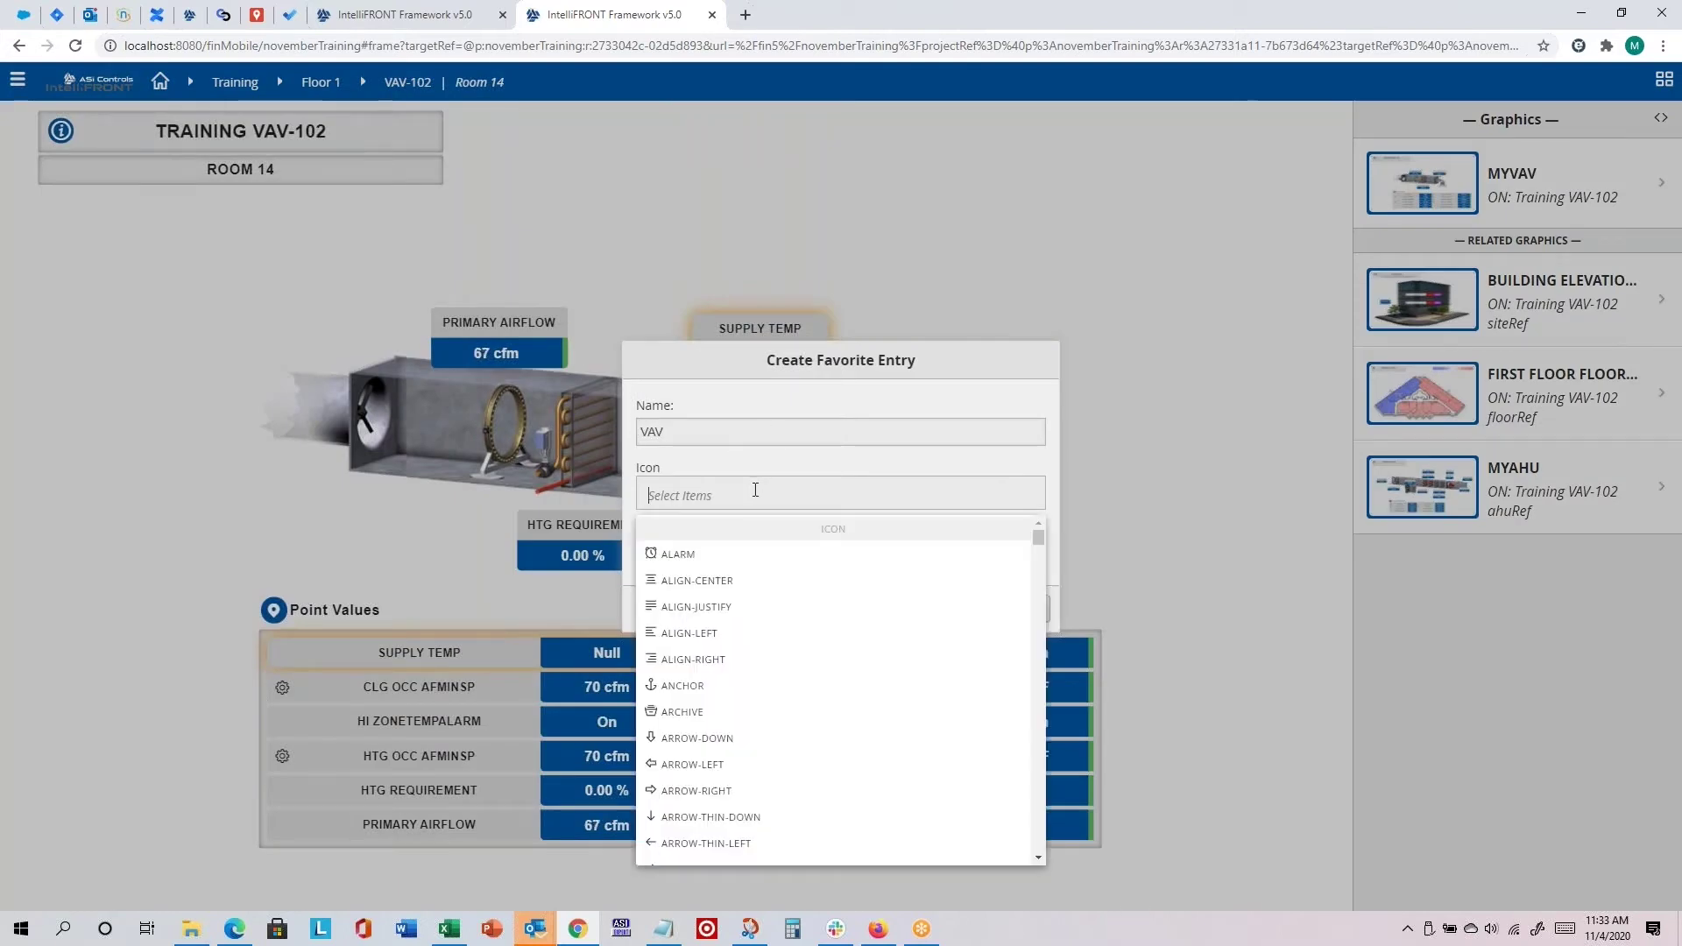
click(699, 686)
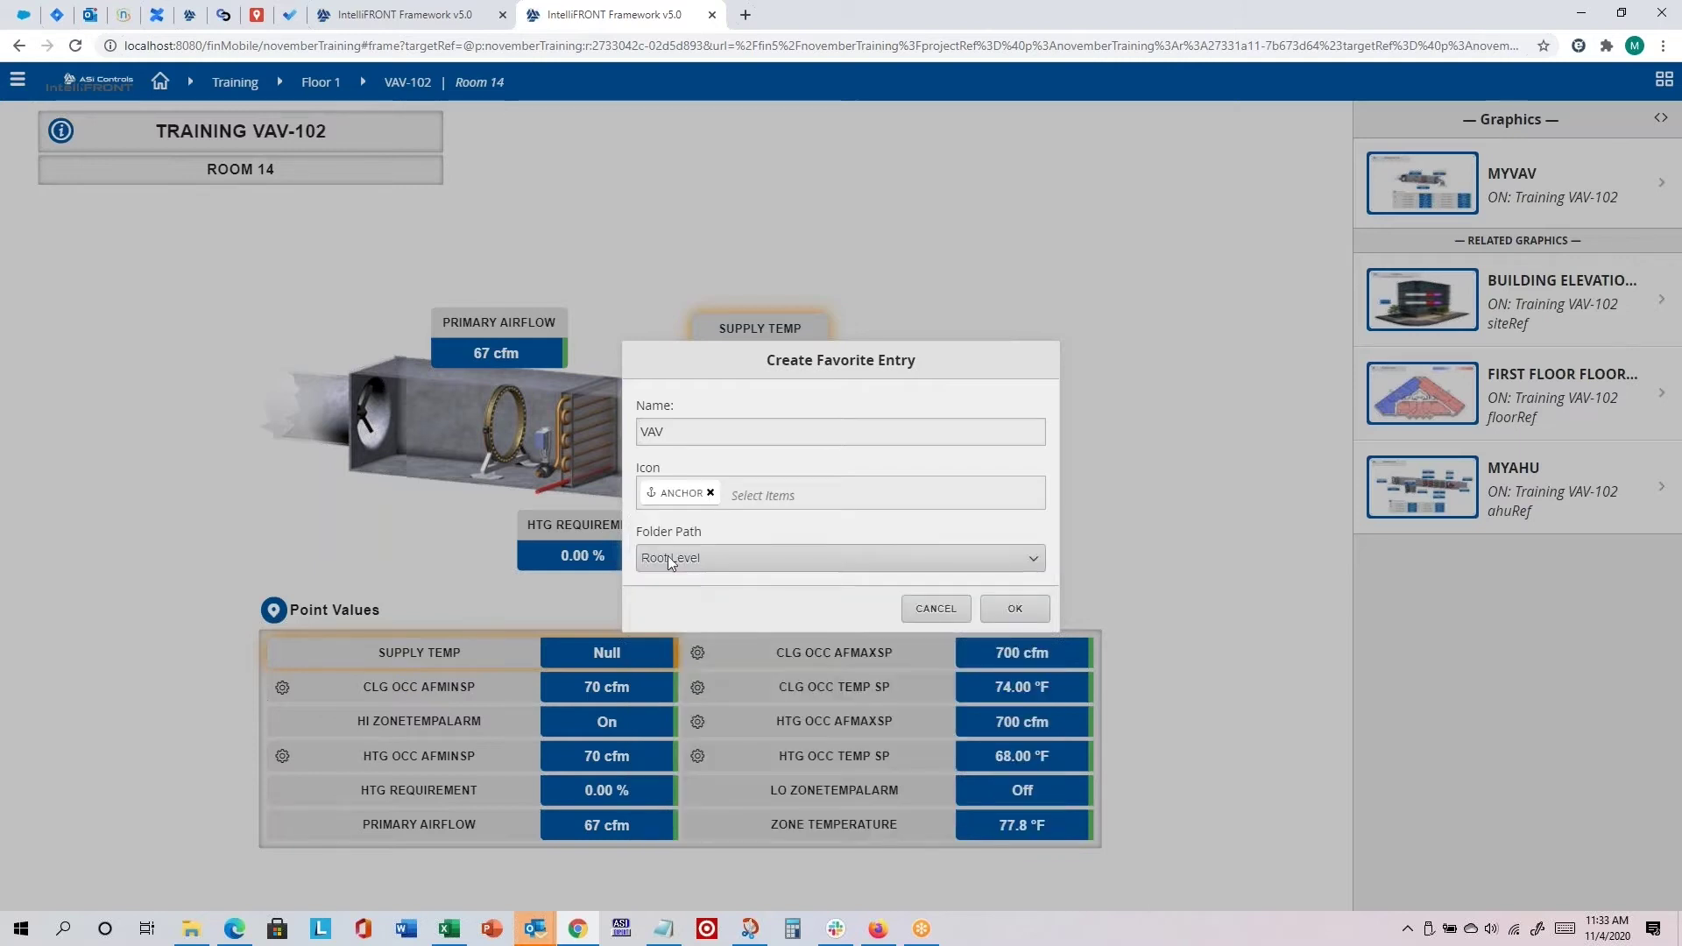
click(1013, 611)
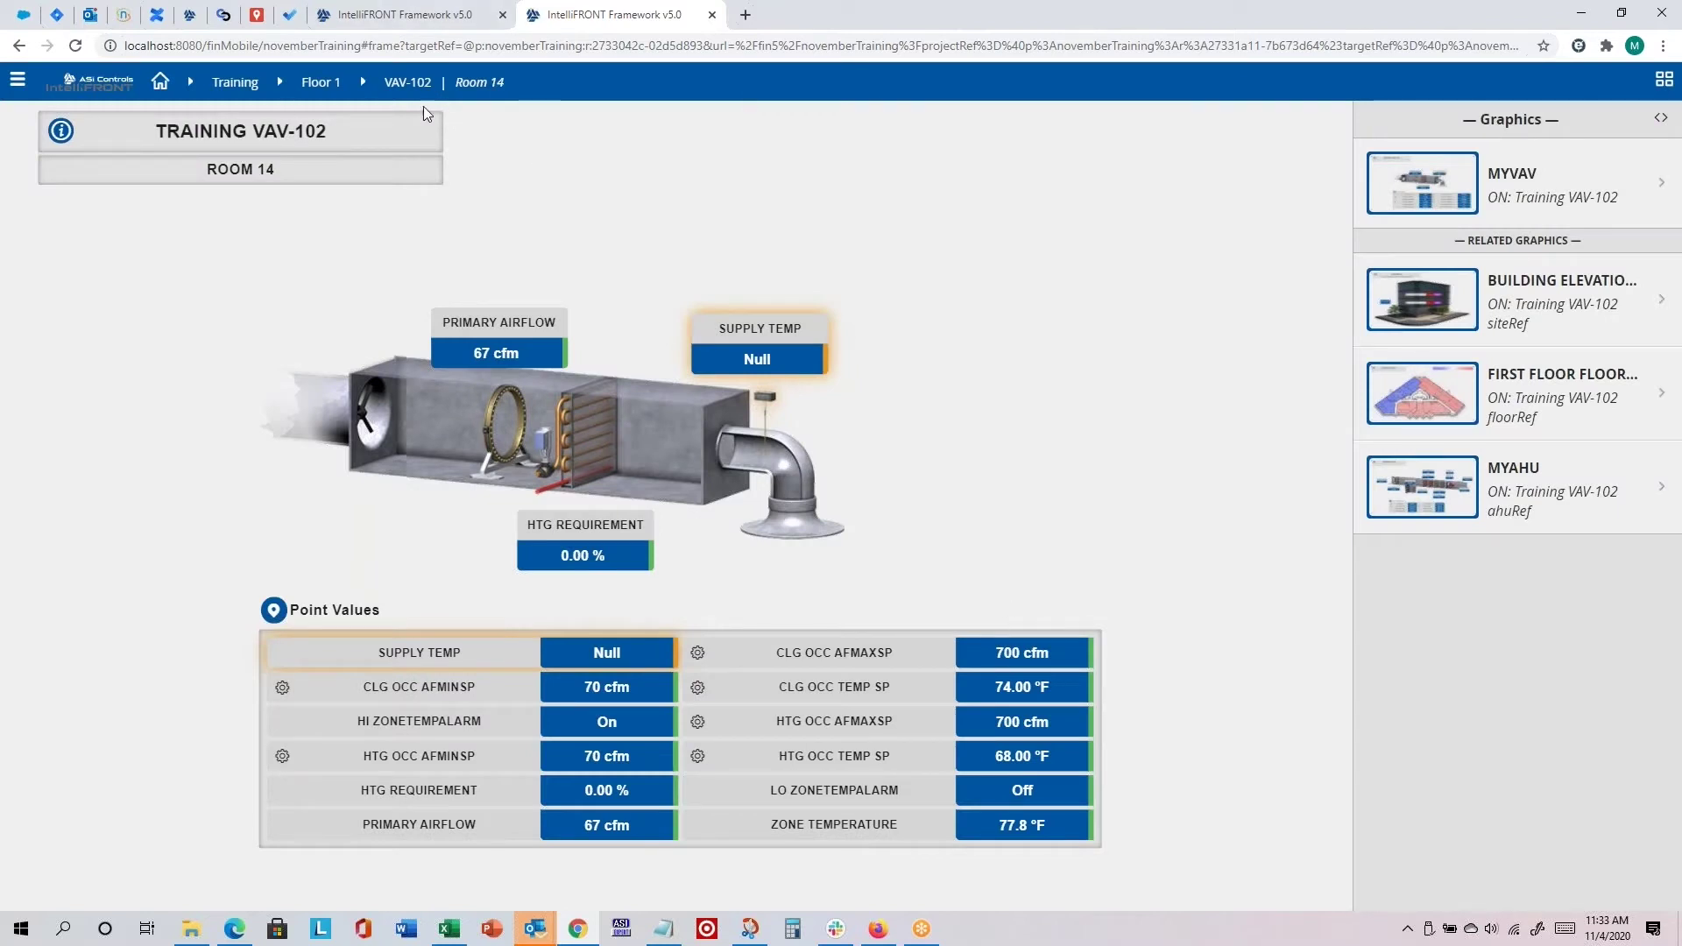
Start another favorite for the current graphic, naming it "VAV-102" and giving it the anchor icon.
click(18, 80)
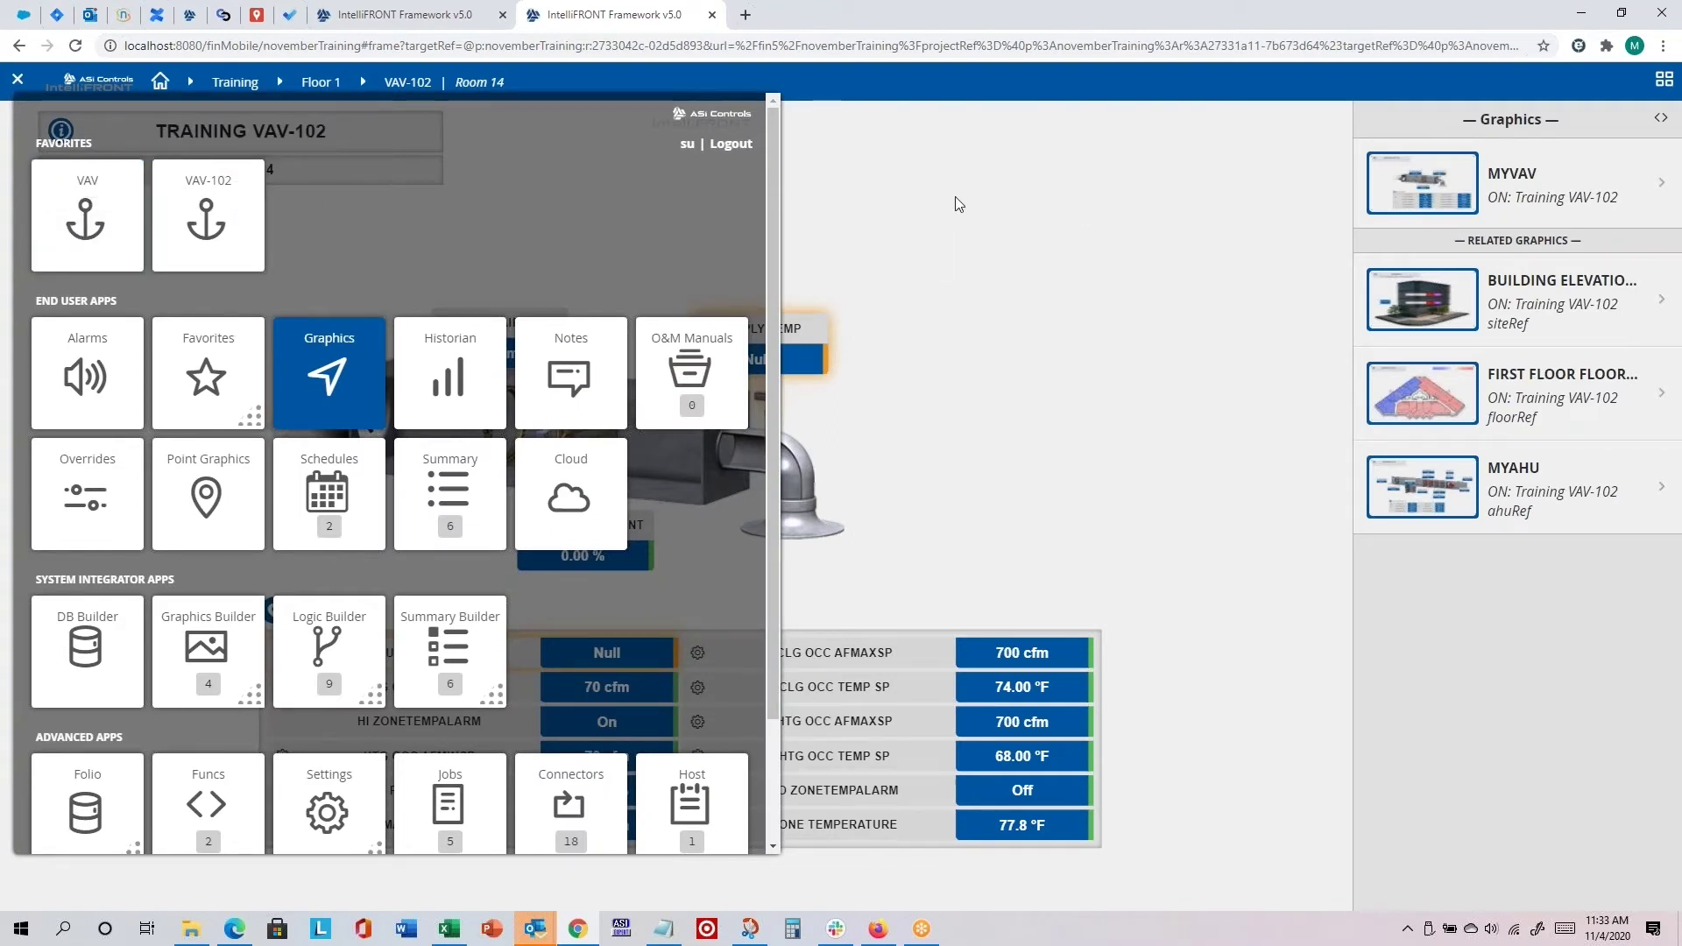
click(18, 83)
click(18, 83)
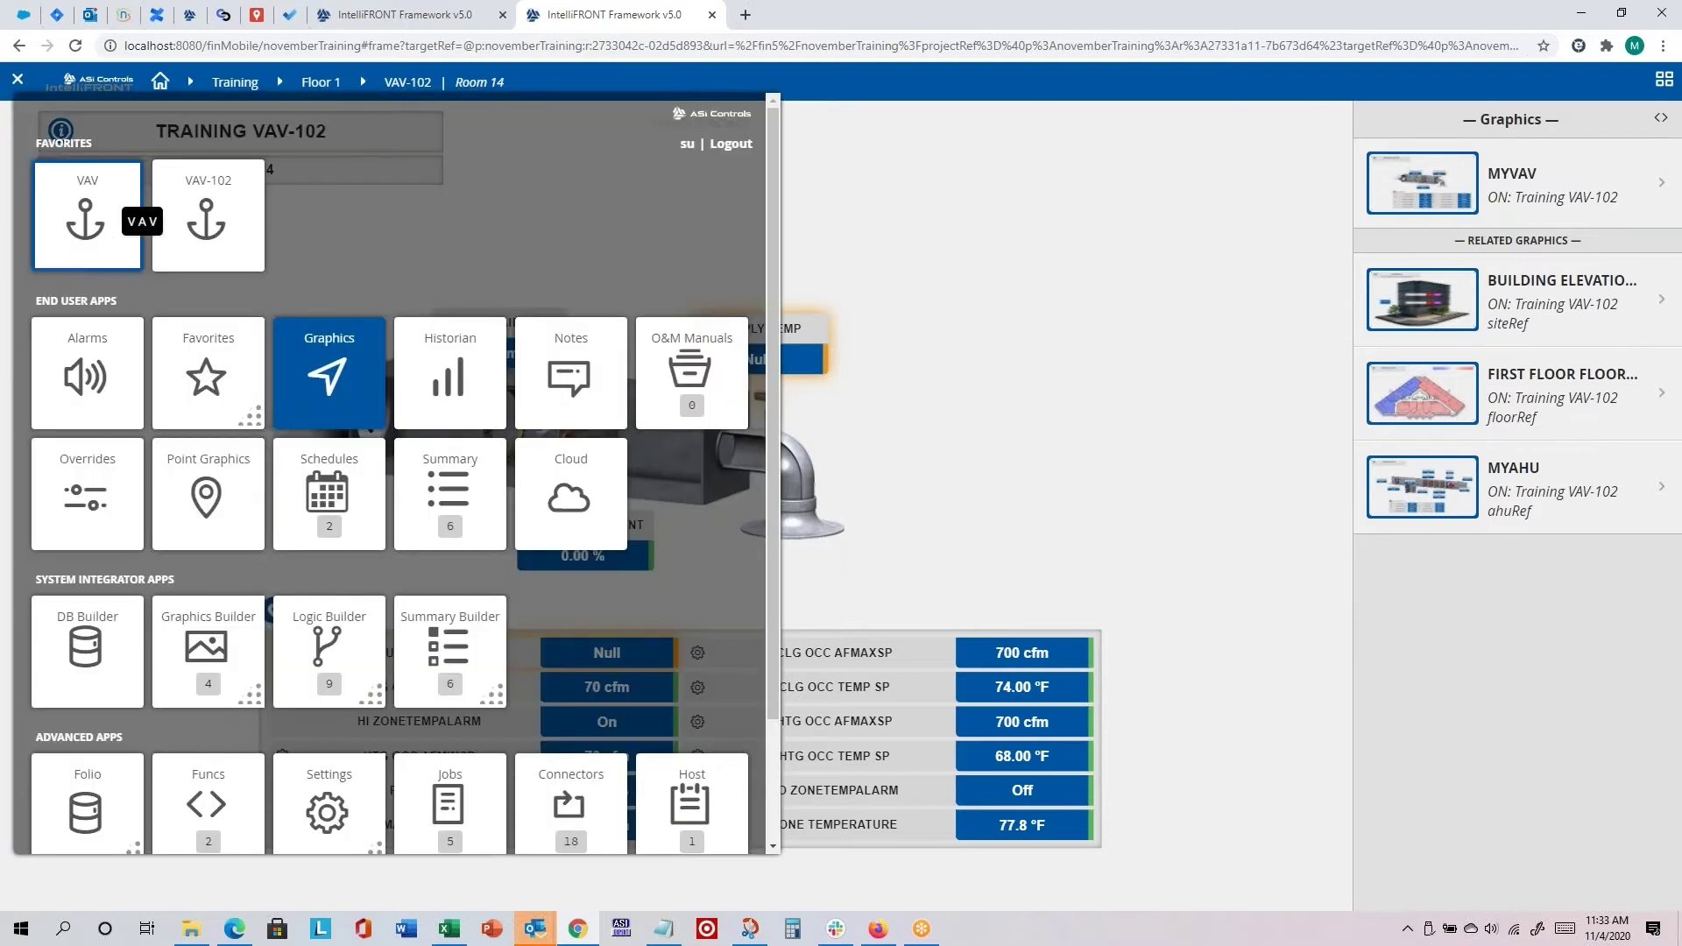
click(201, 378)
click(227, 389)
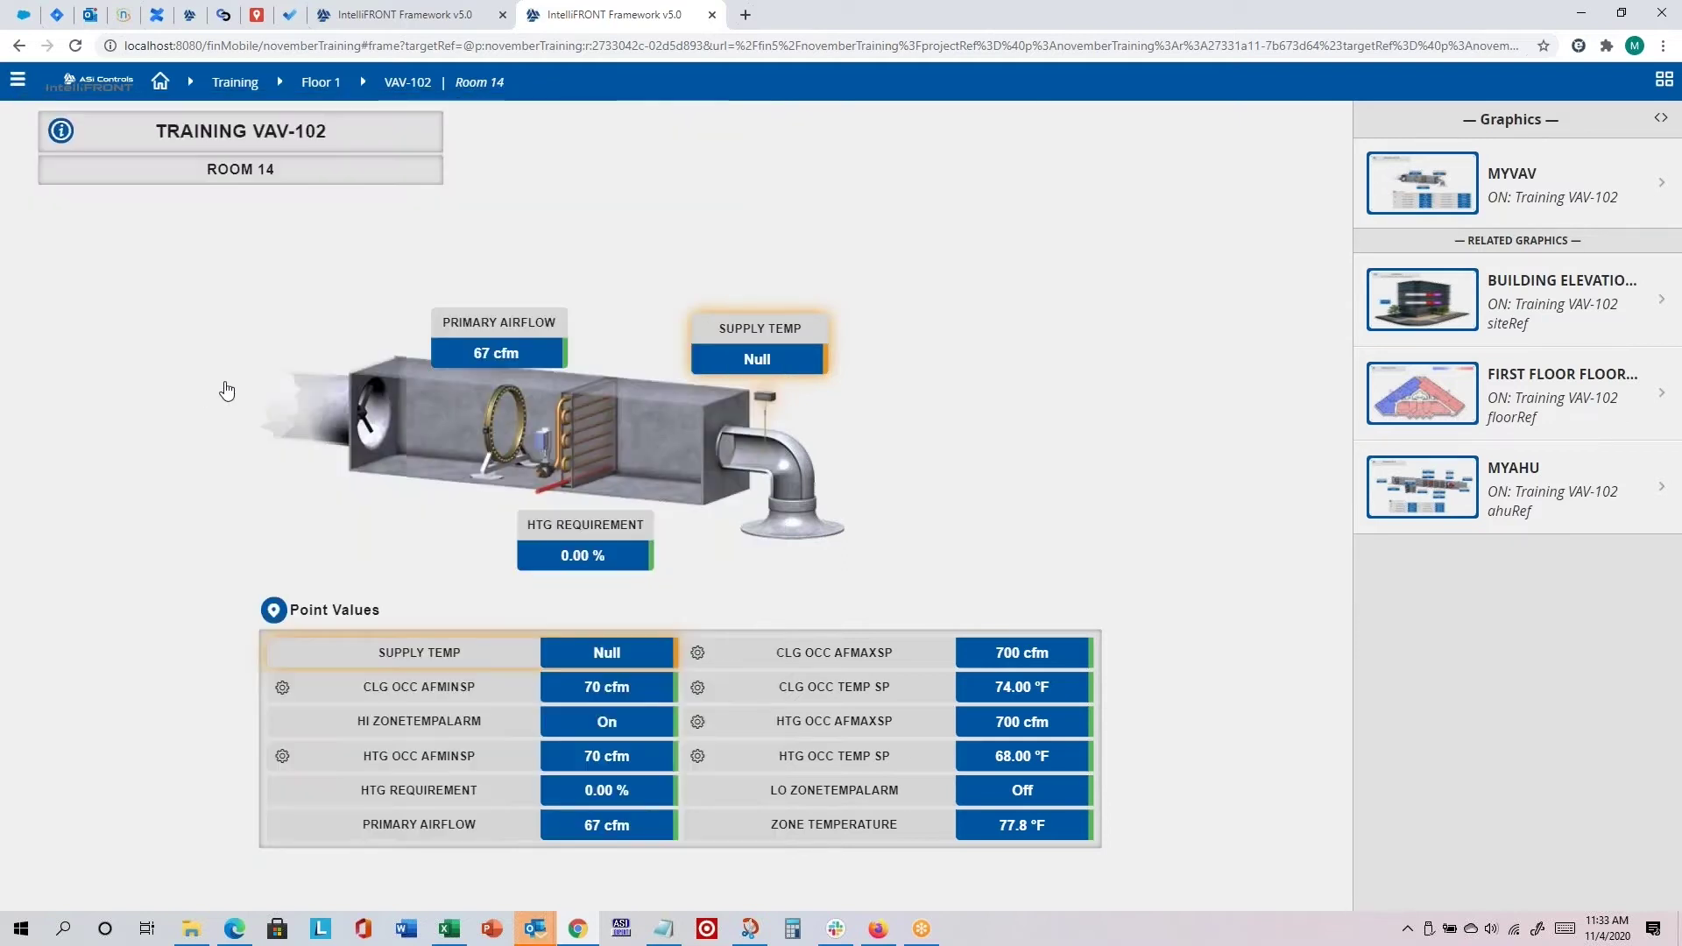
text(VAV-102)
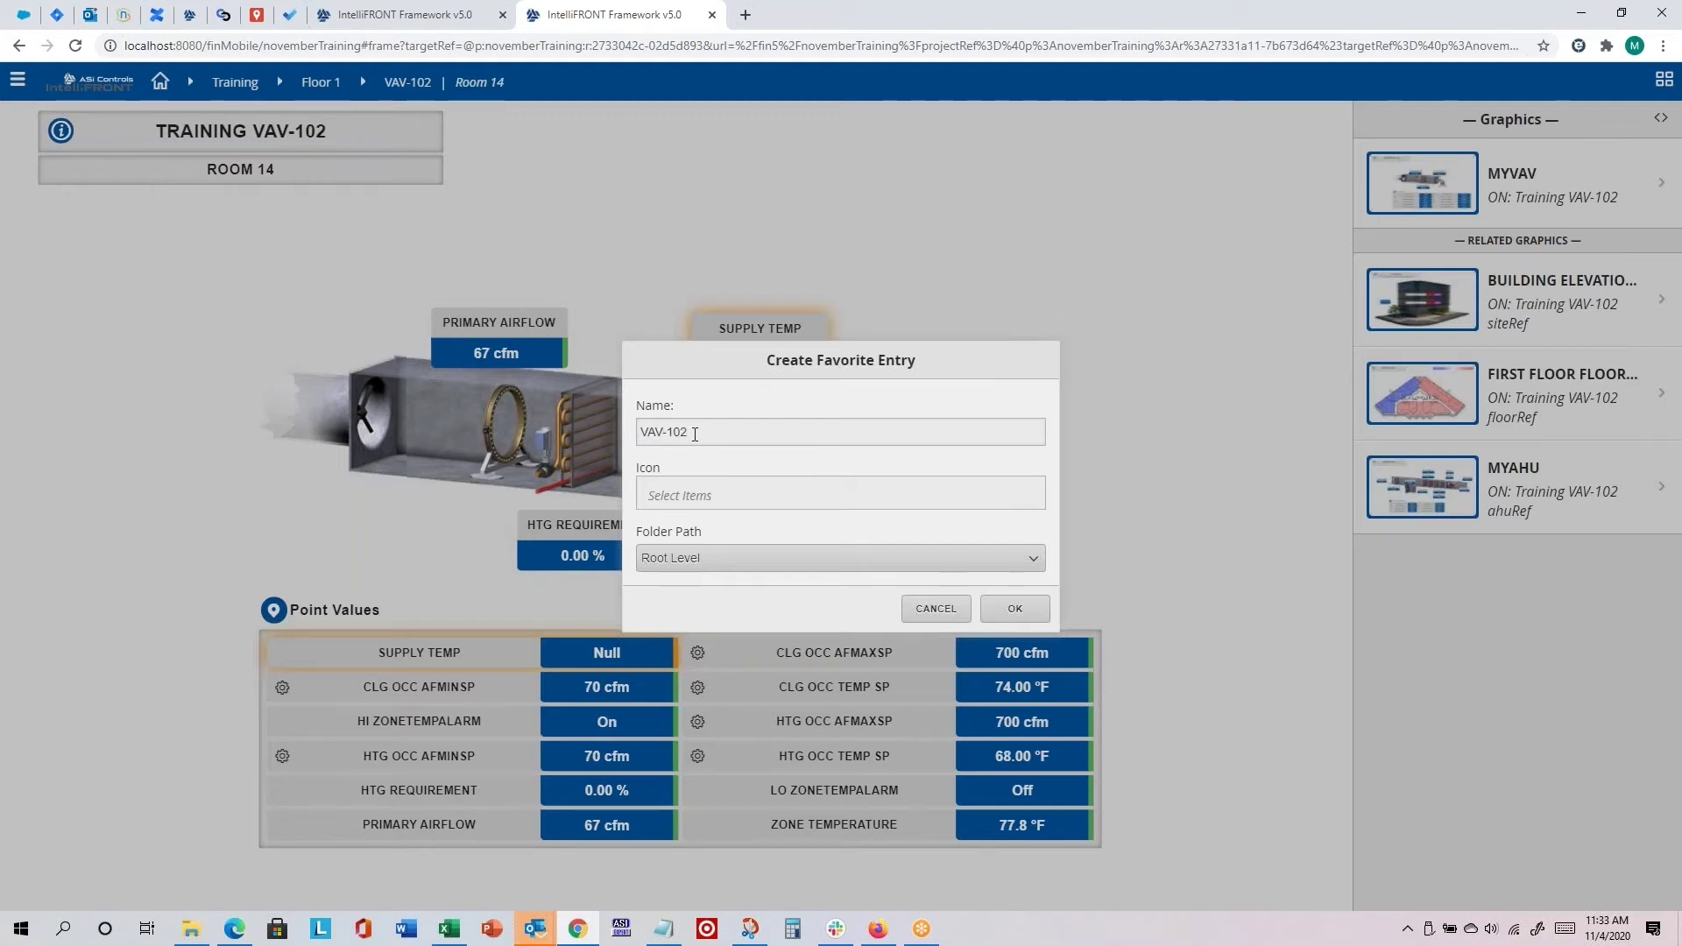
click(720, 492)
click(701, 684)
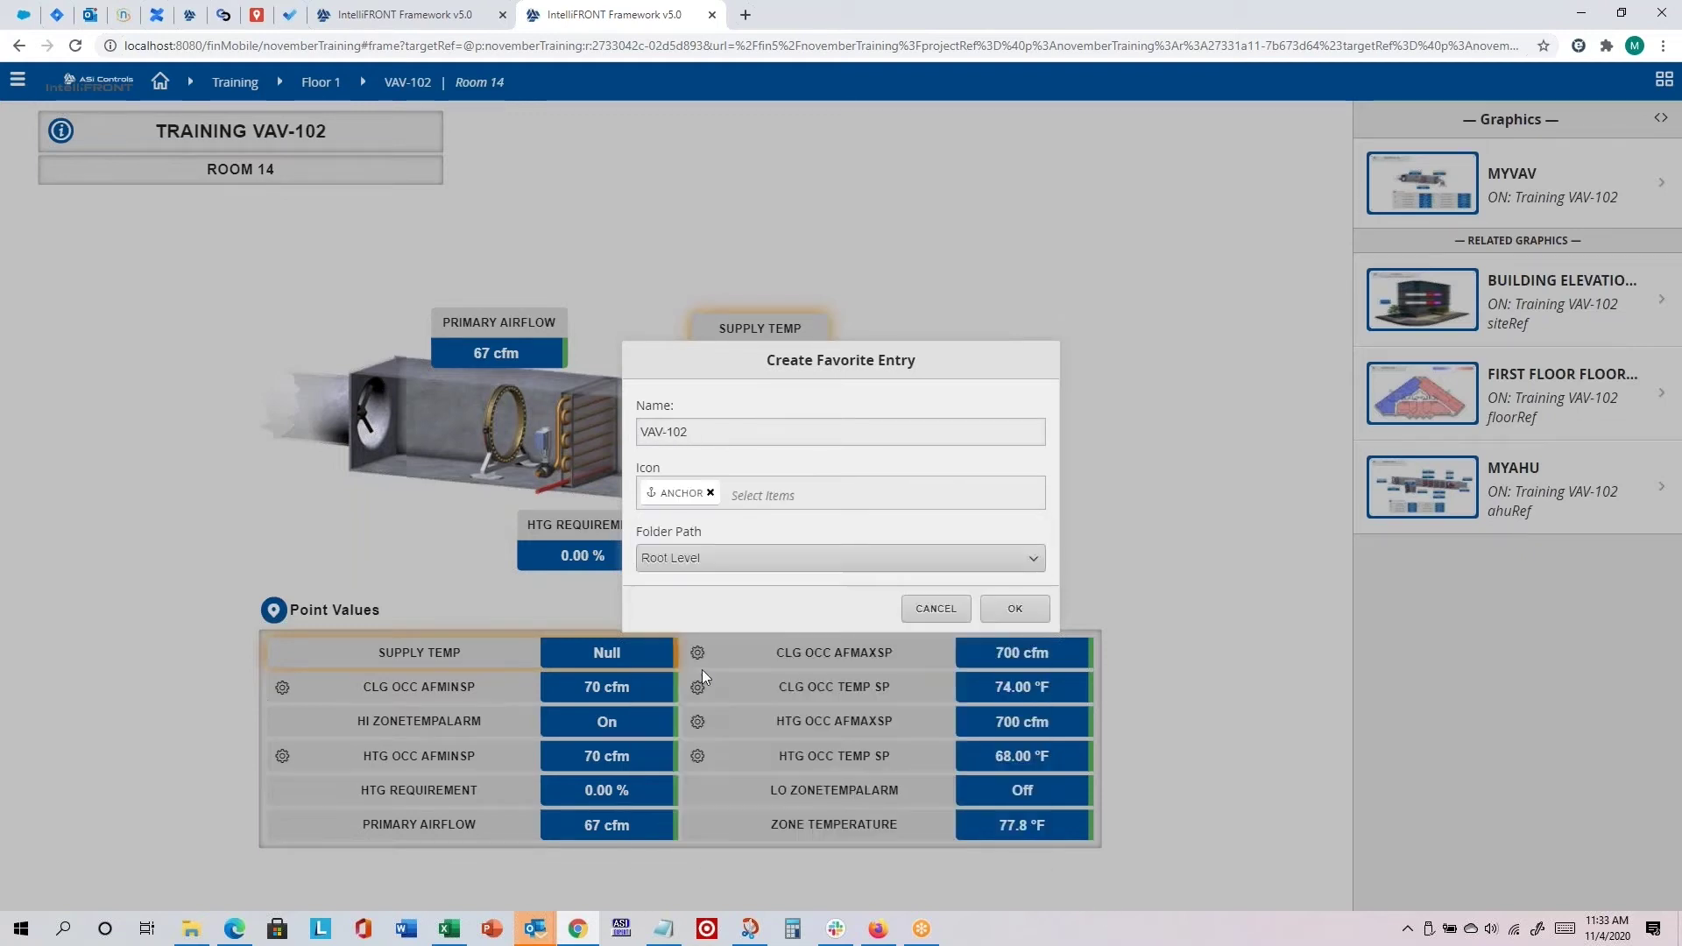
Set the new favorite's folder path to VAV and save the entry.
click(680, 559)
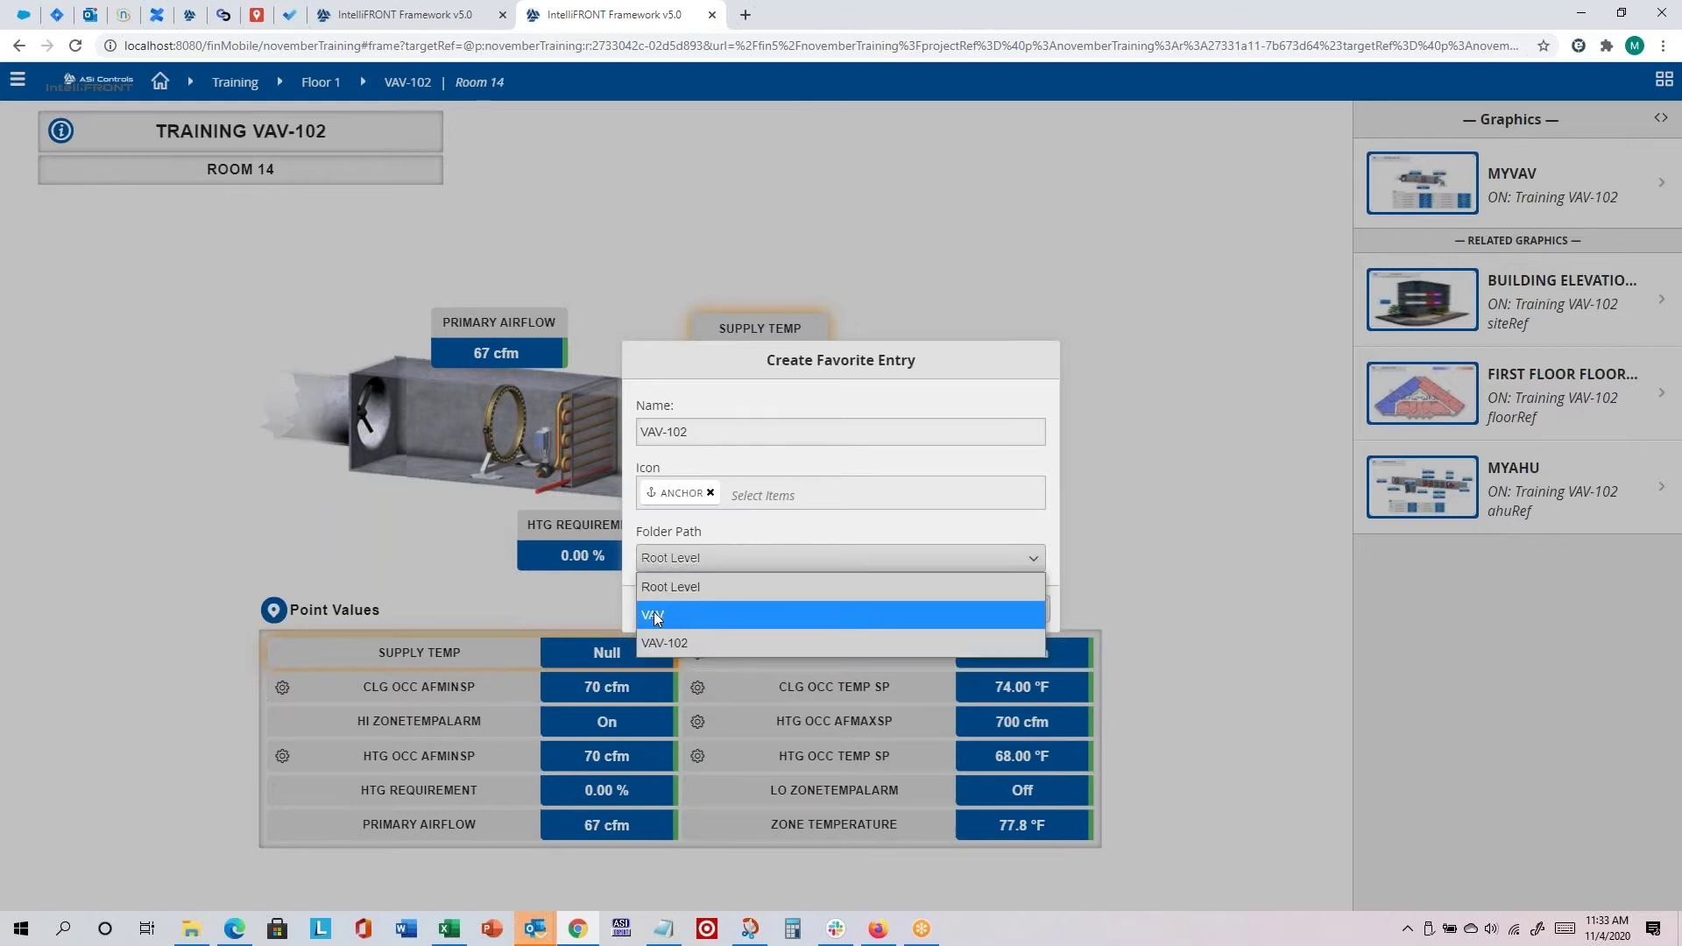
click(660, 617)
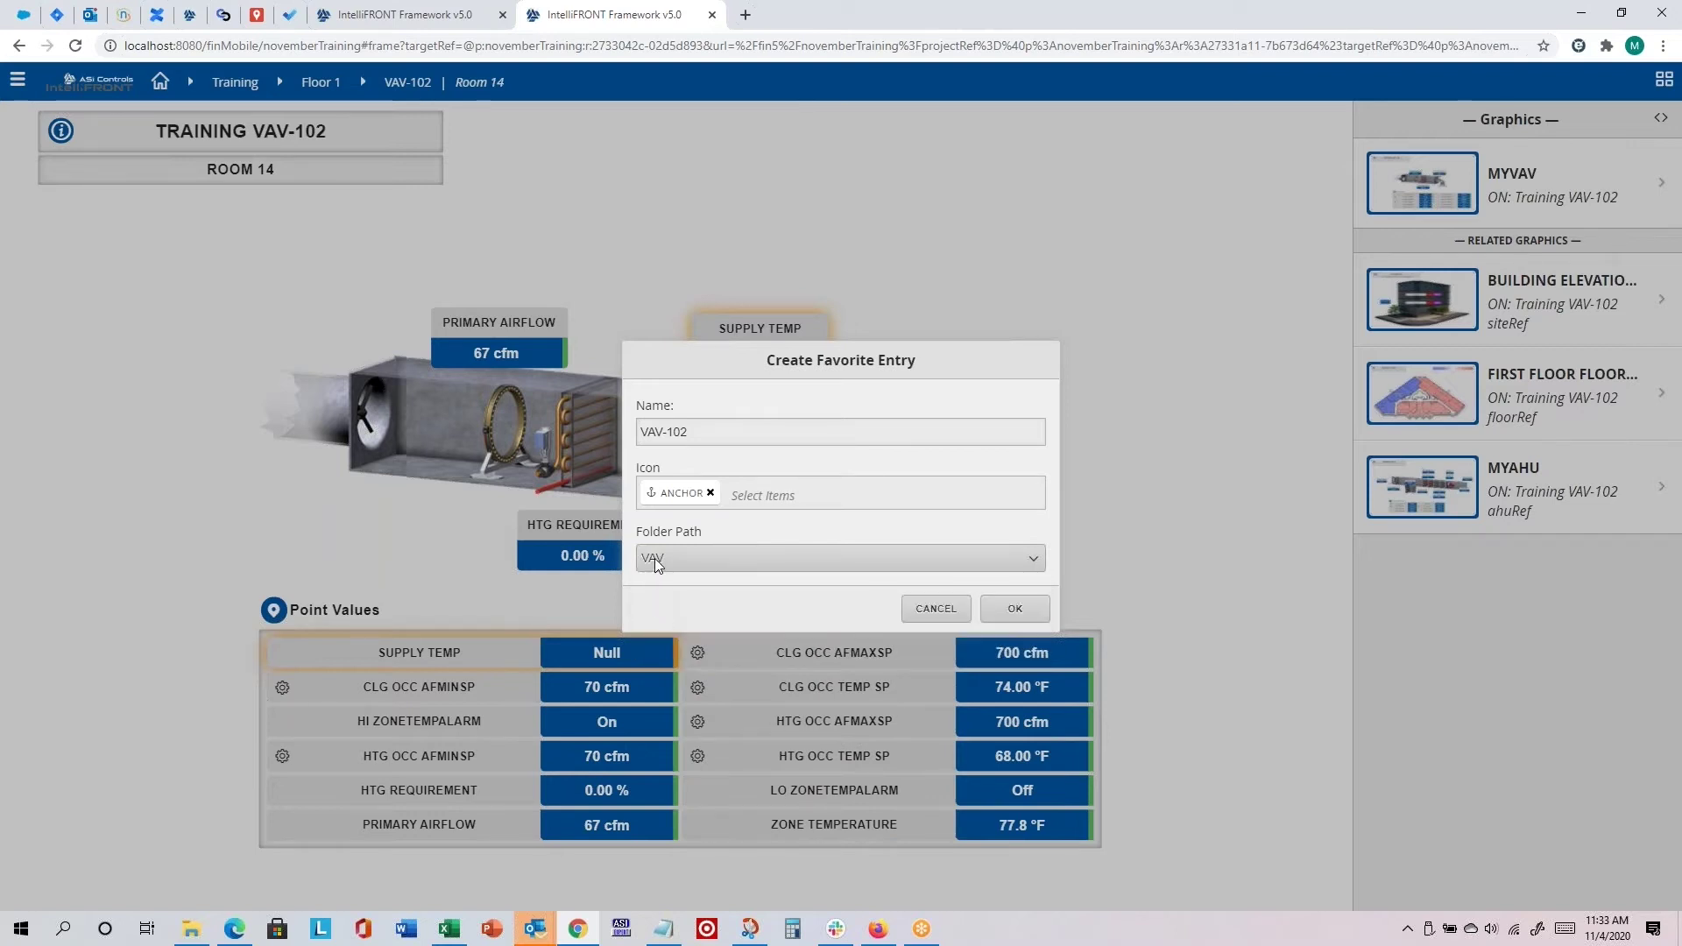
click(654, 559)
click(661, 618)
click(1014, 609)
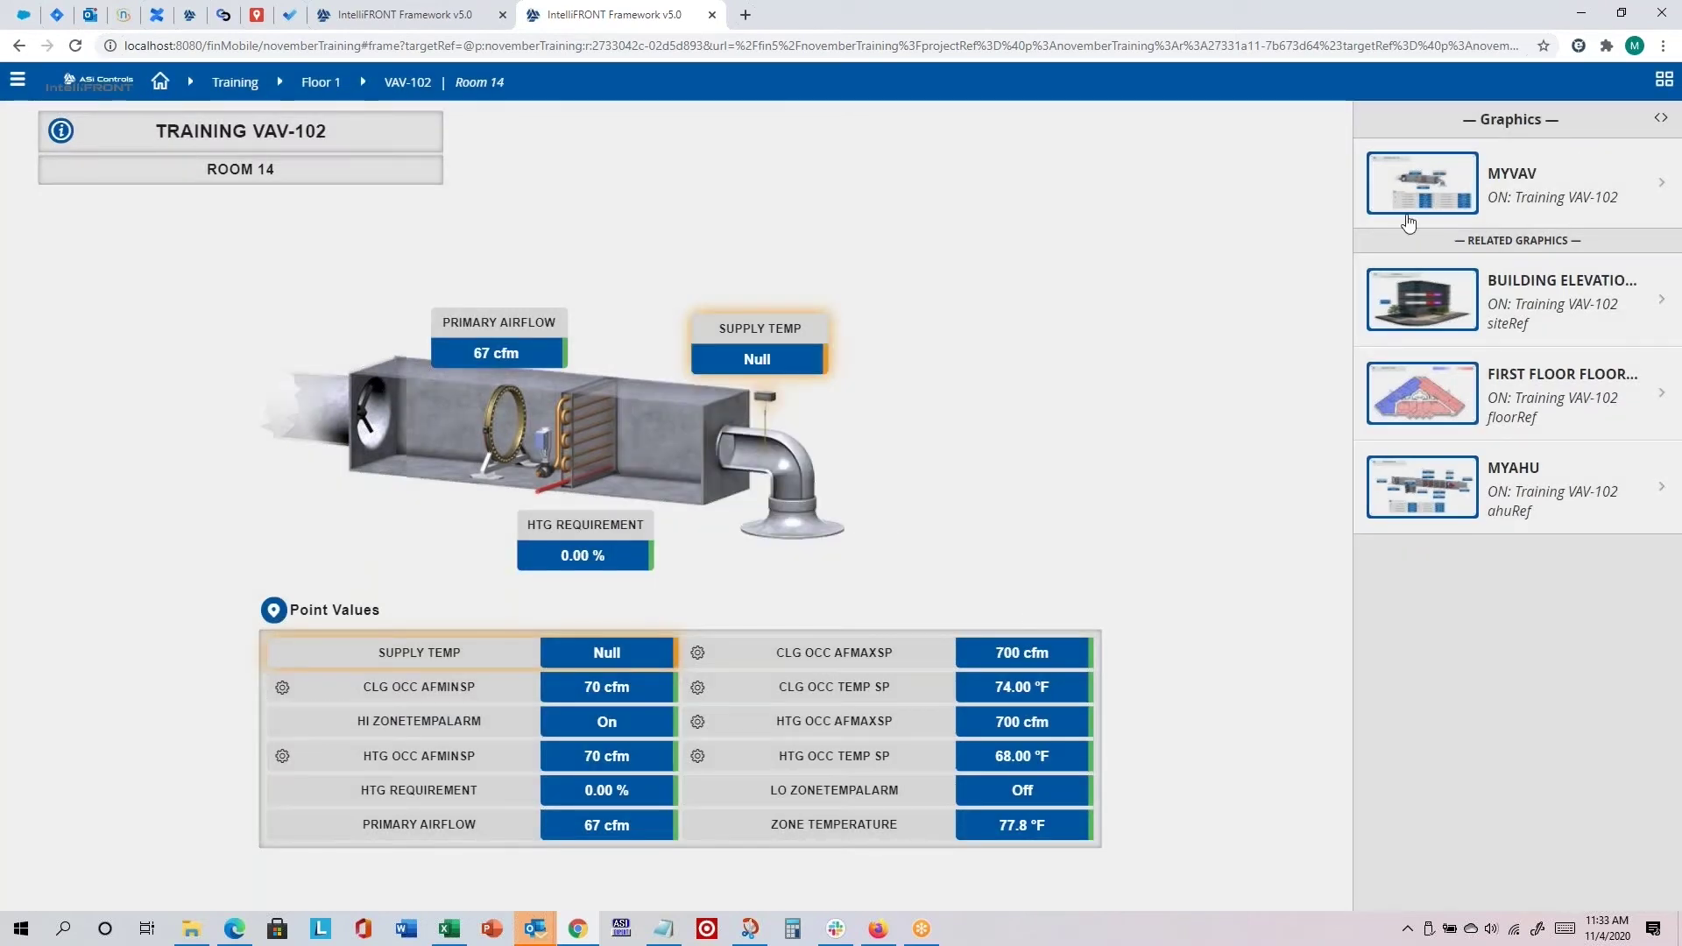
Go to the building elevation graphic and return to VAV-102 through the favorite nested under VAV.
click(1462, 307)
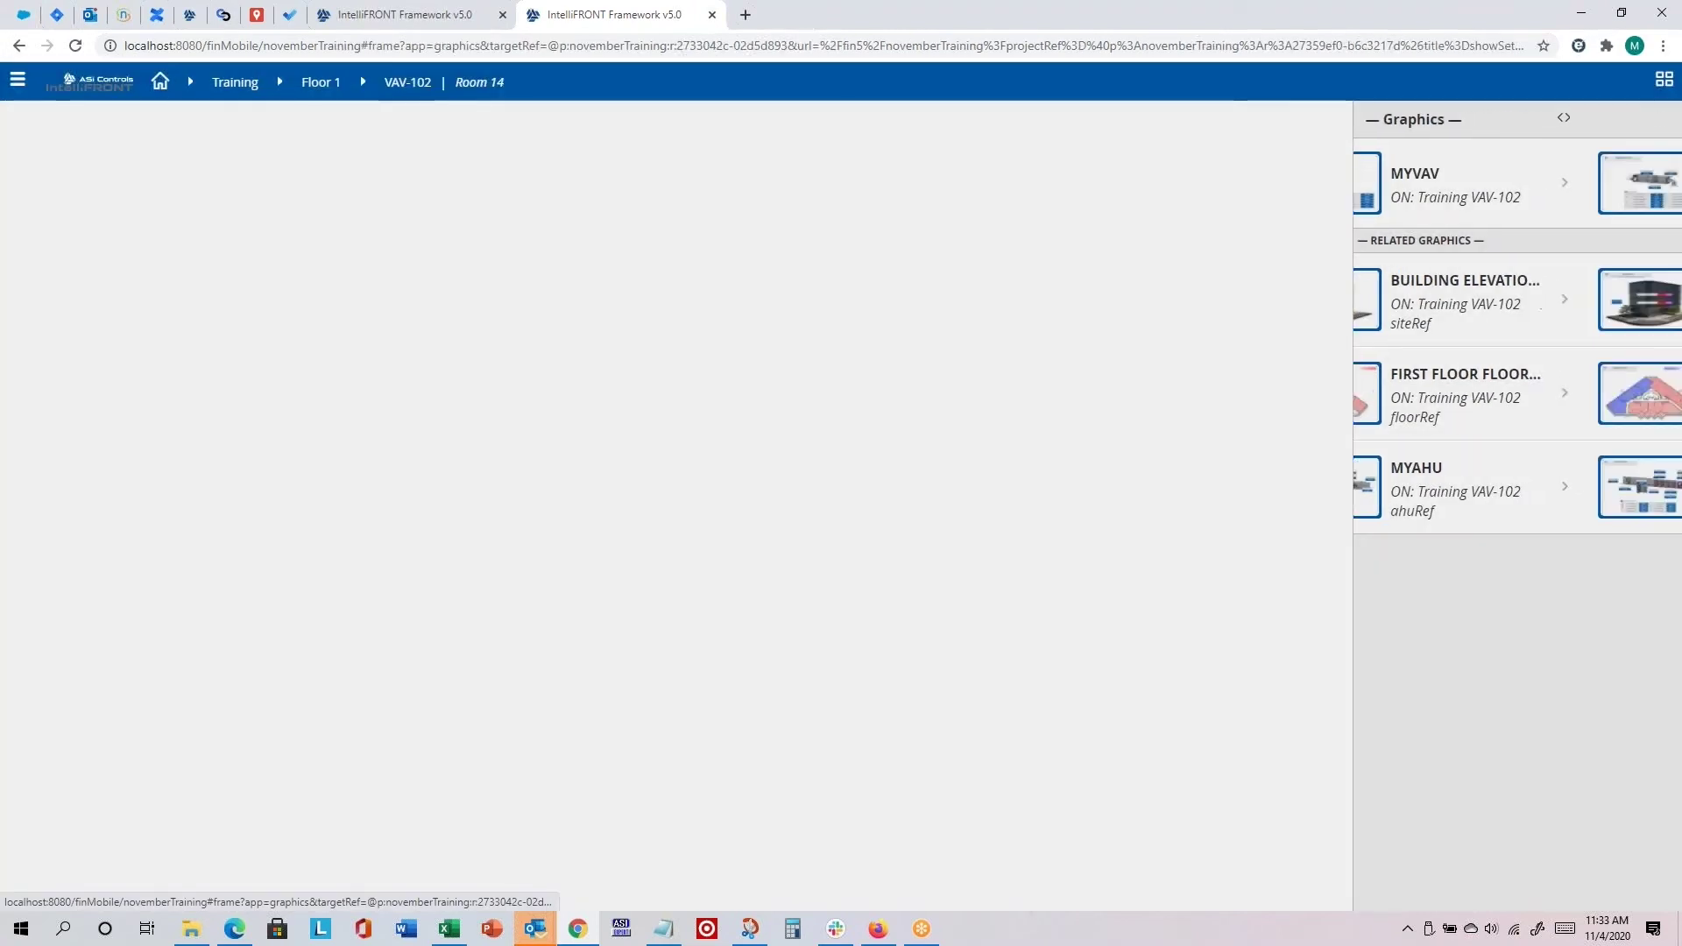
click(16, 80)
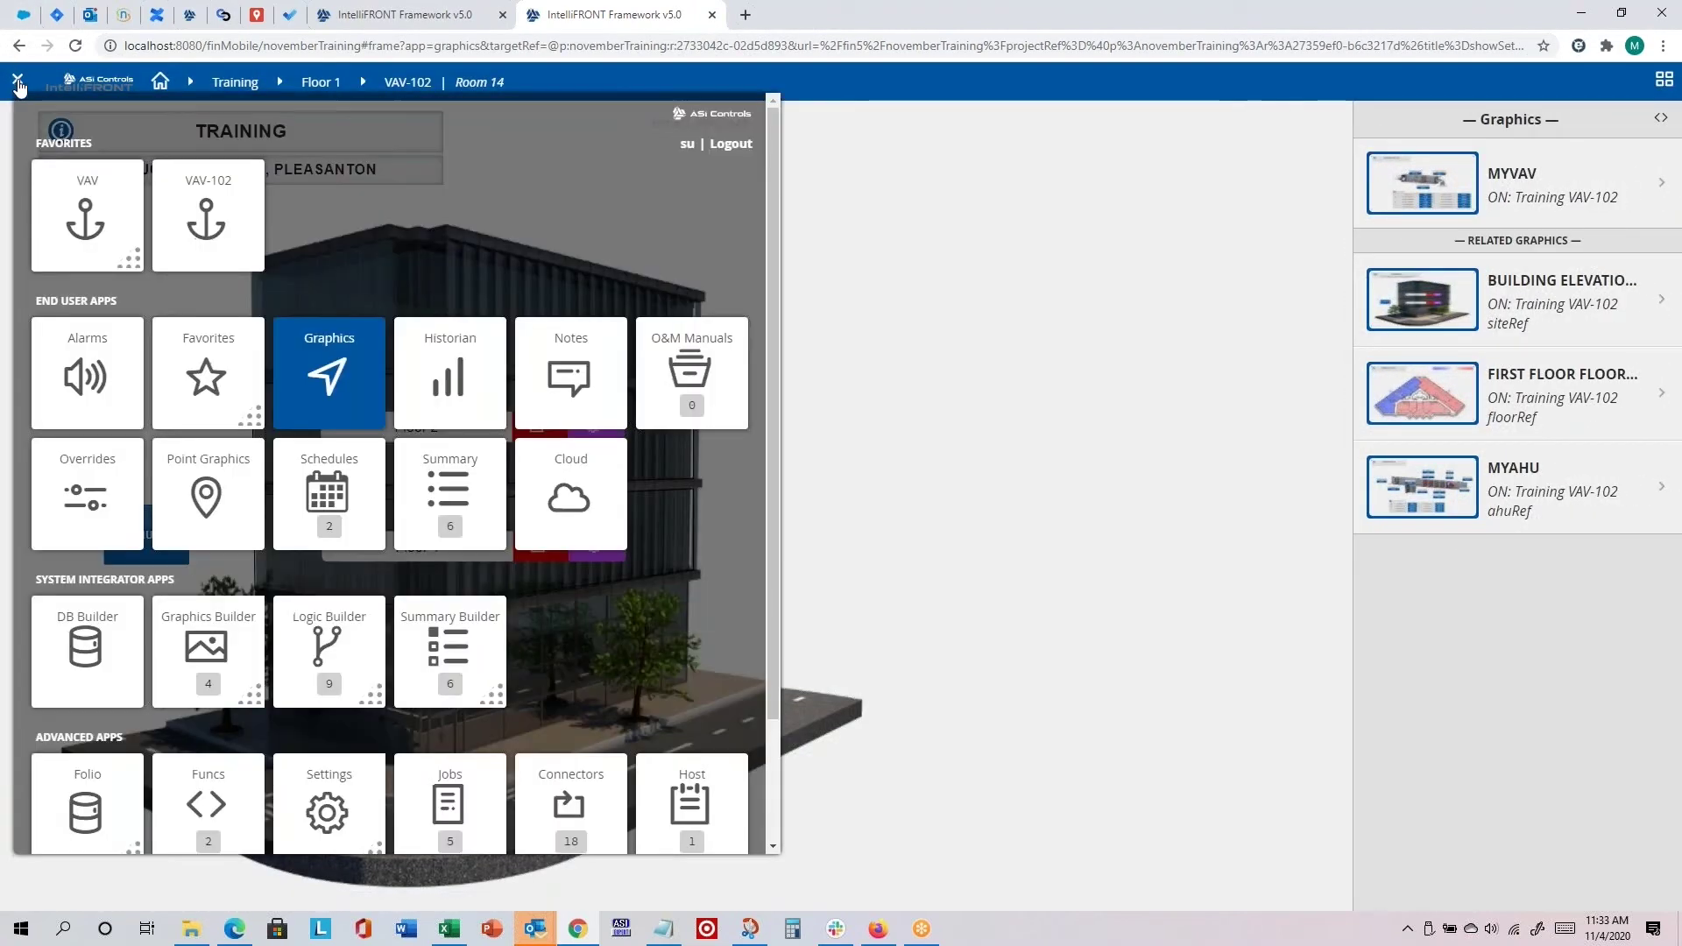
click(82, 219)
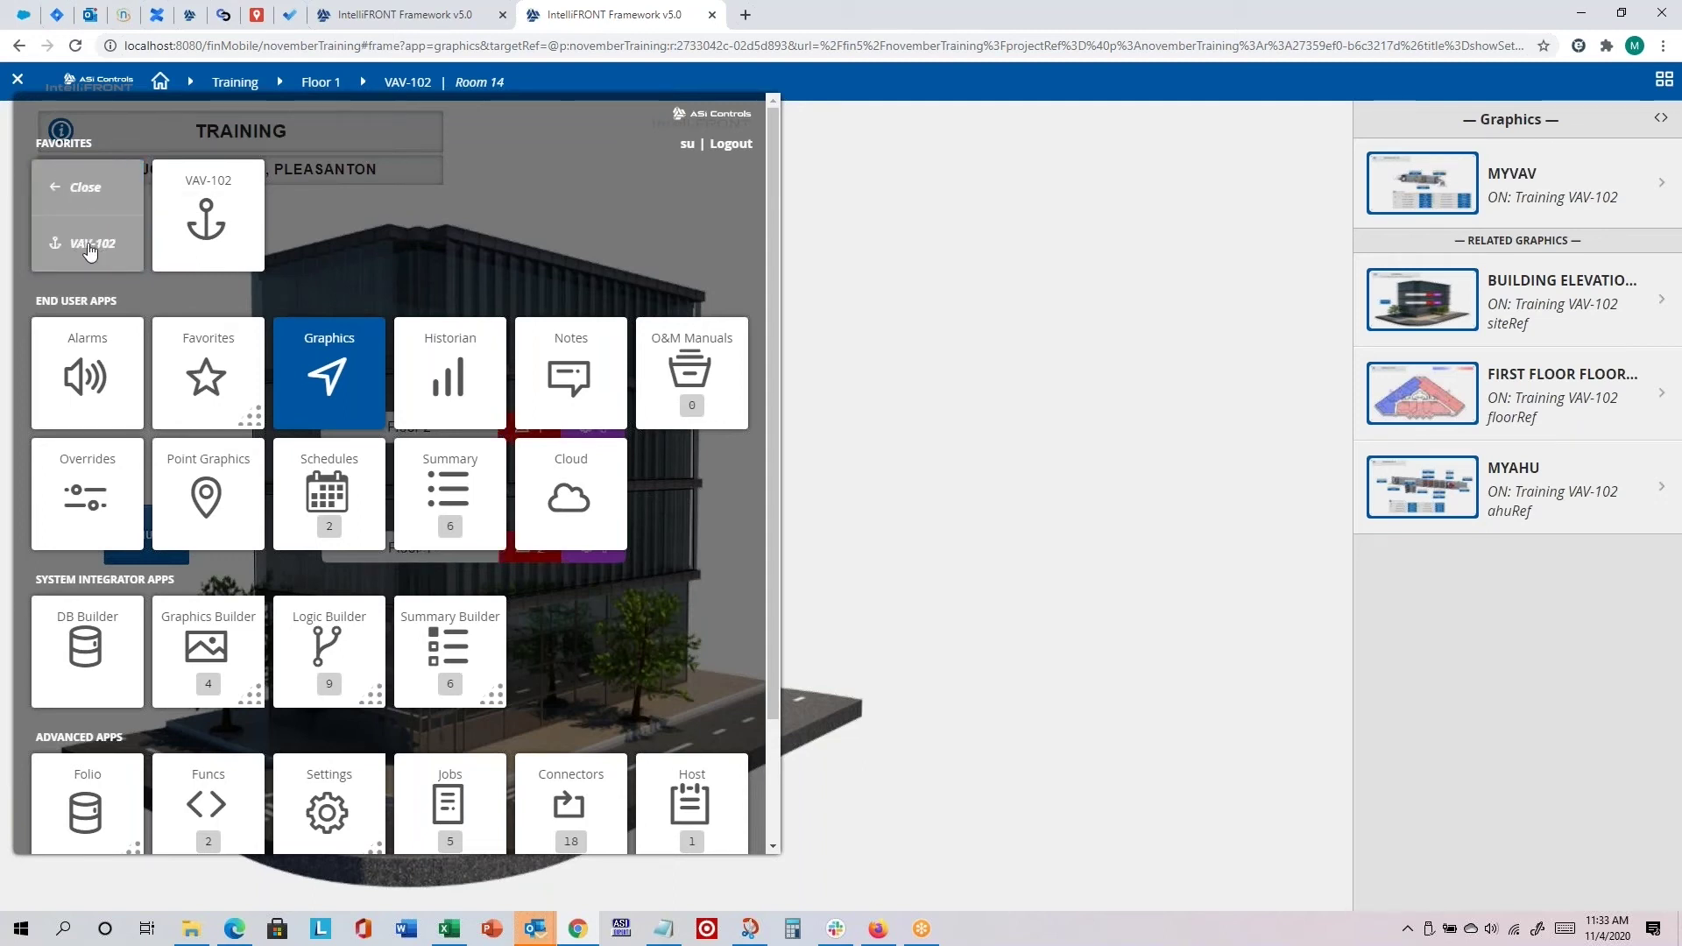
click(93, 245)
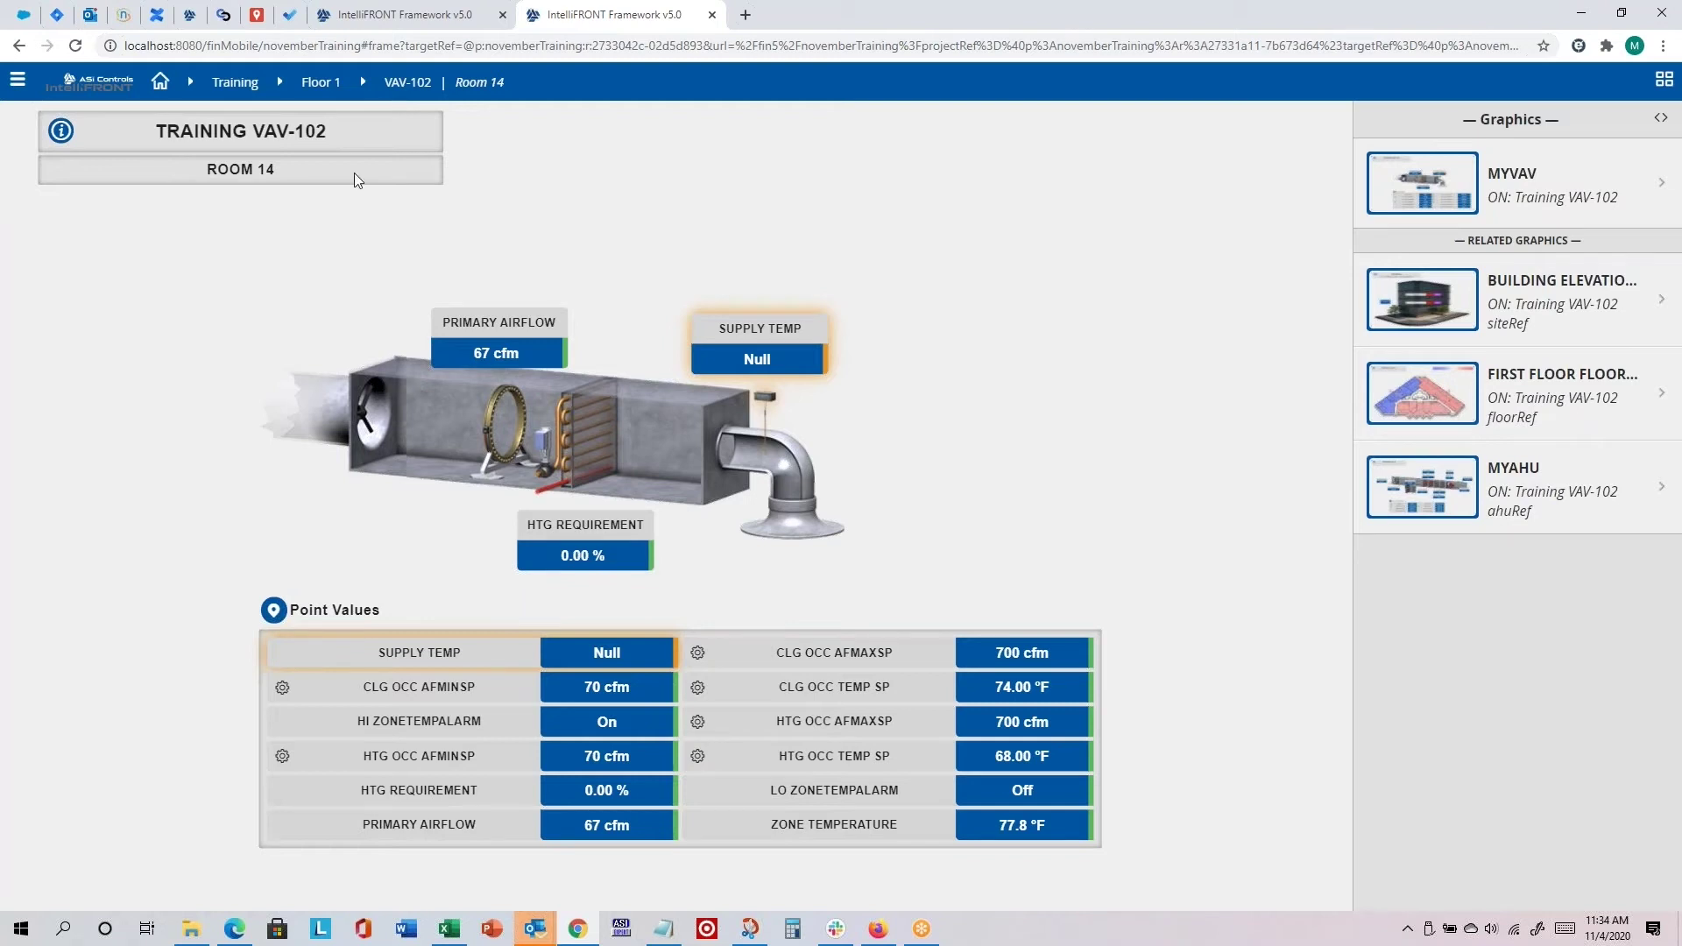
Open the VAV-103 graphic from its zone on the first floor plan.
click(1423, 377)
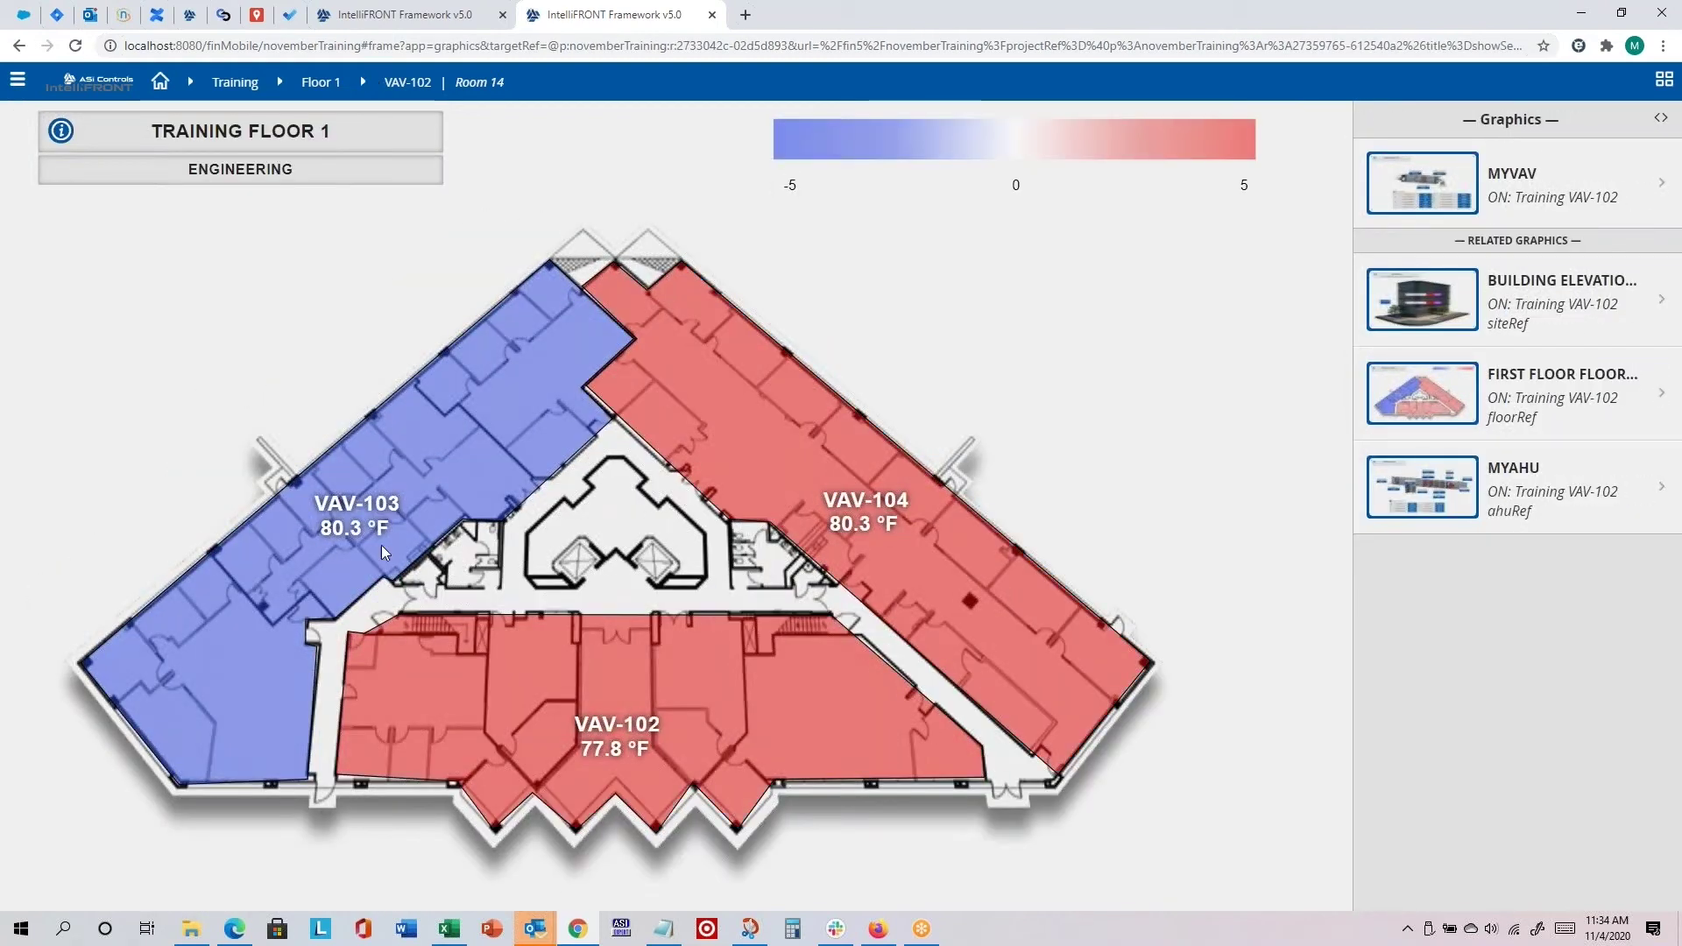
click(336, 536)
click(53, 859)
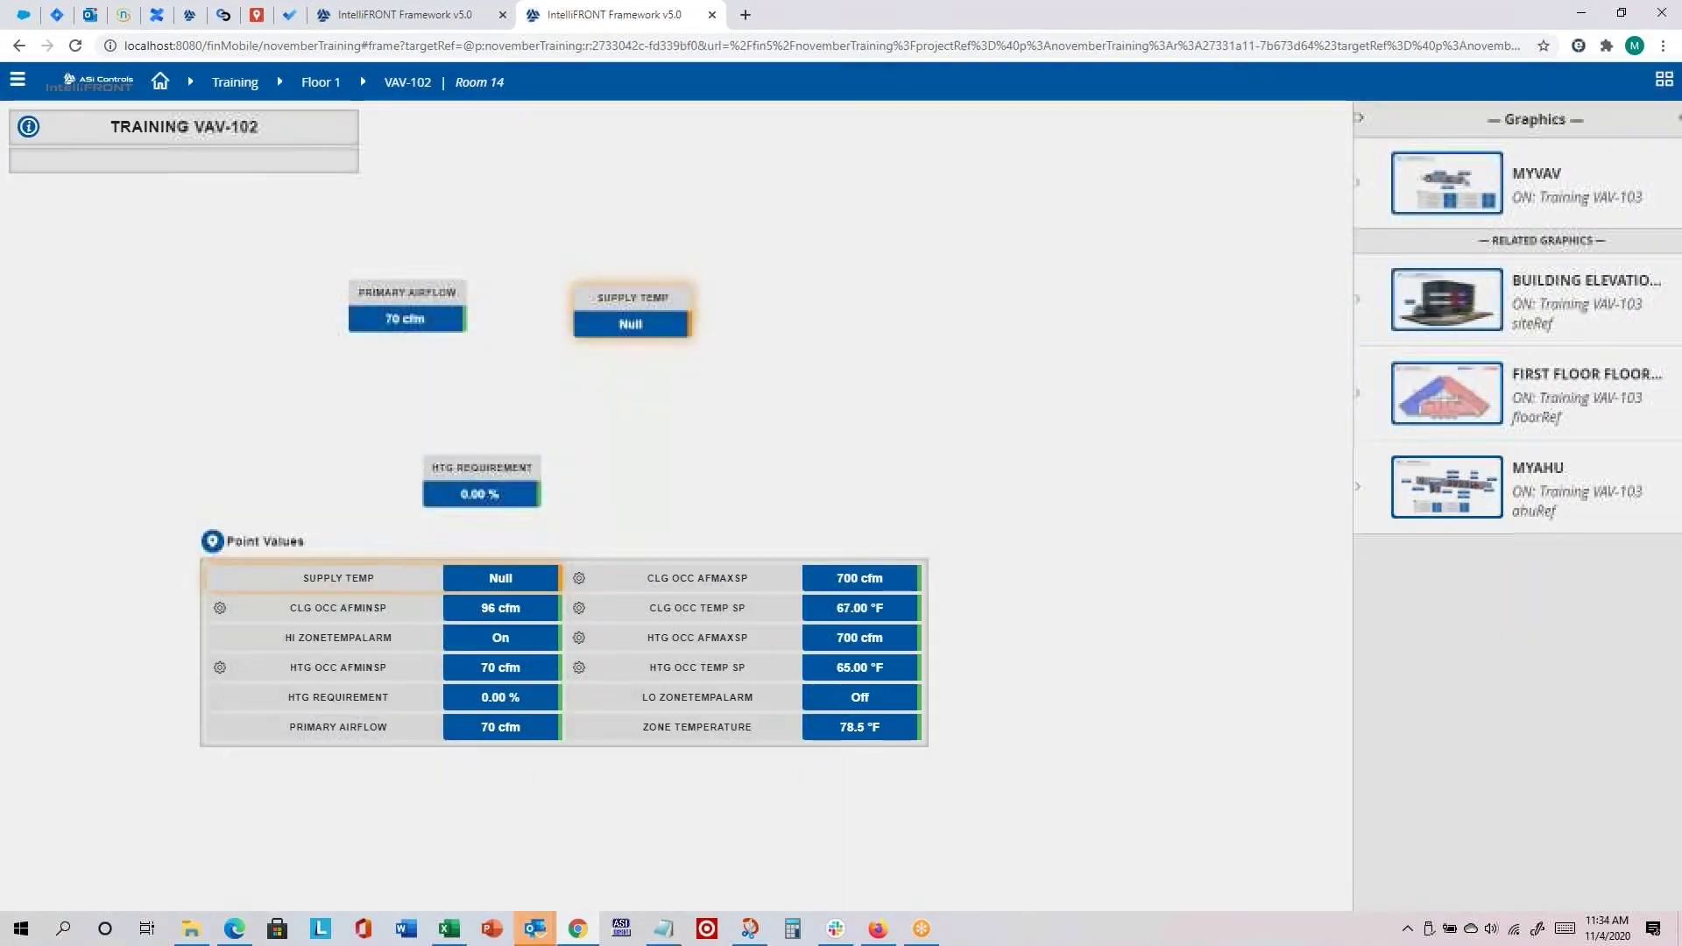
Create a favorite for the current graphic named "VAV-103" with the anchor icon and the folder path VAV.
click(18, 81)
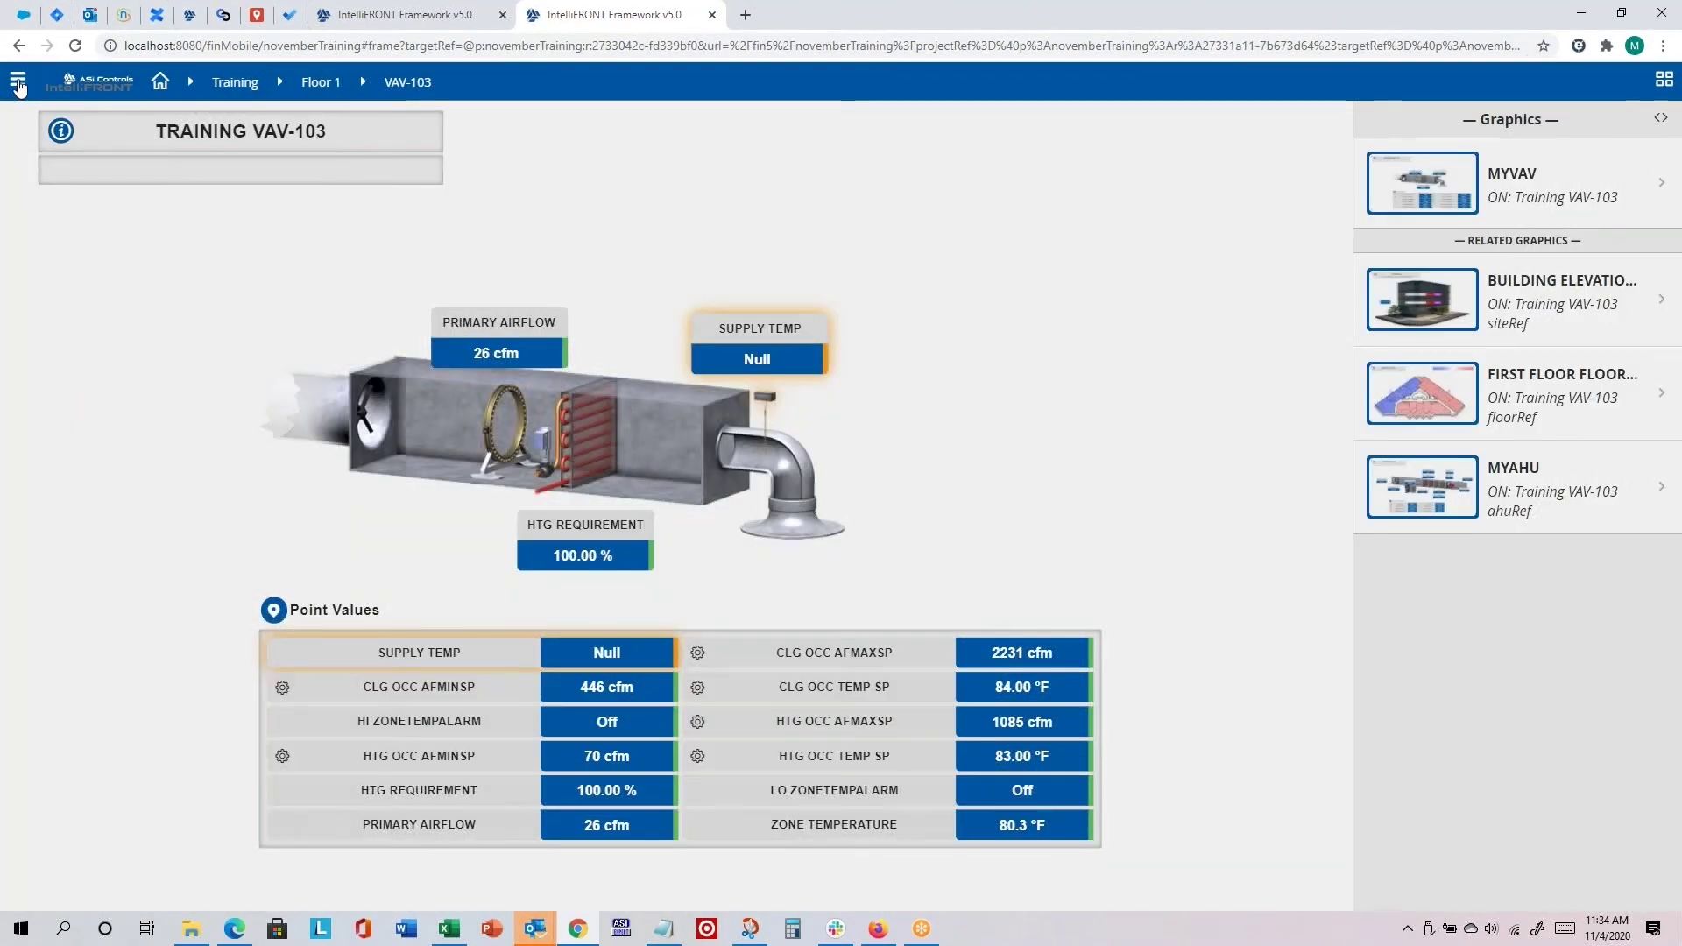
click(204, 388)
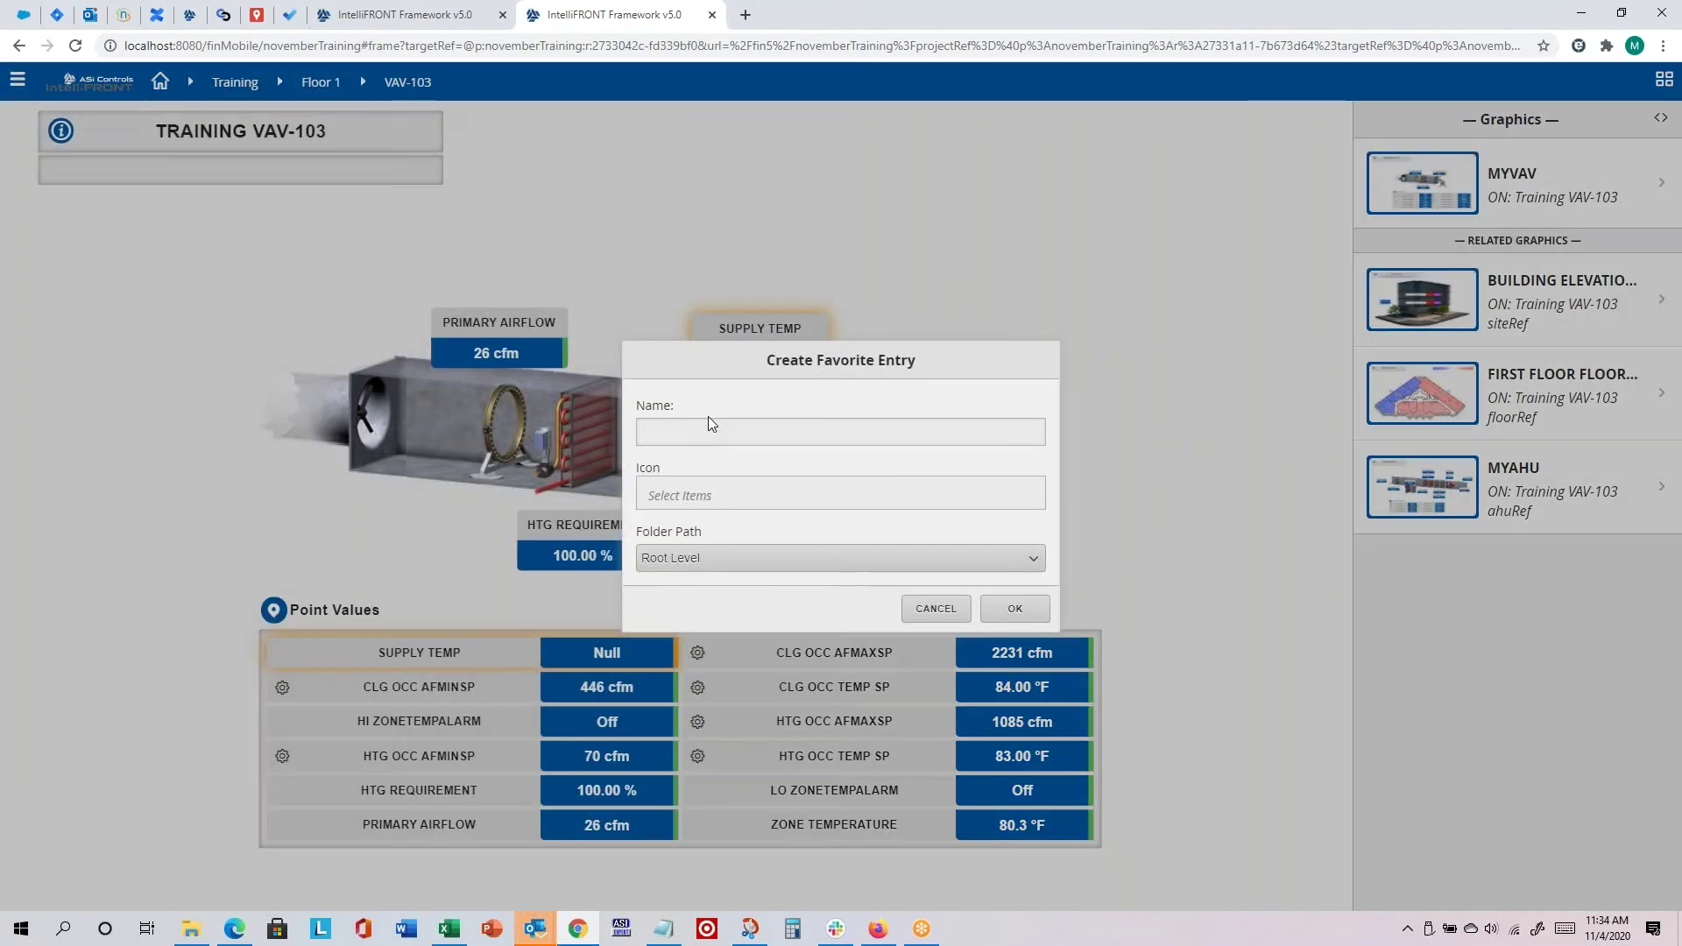
click(751, 437)
text(VAV-1032)
key(BackSpace)
click(749, 492)
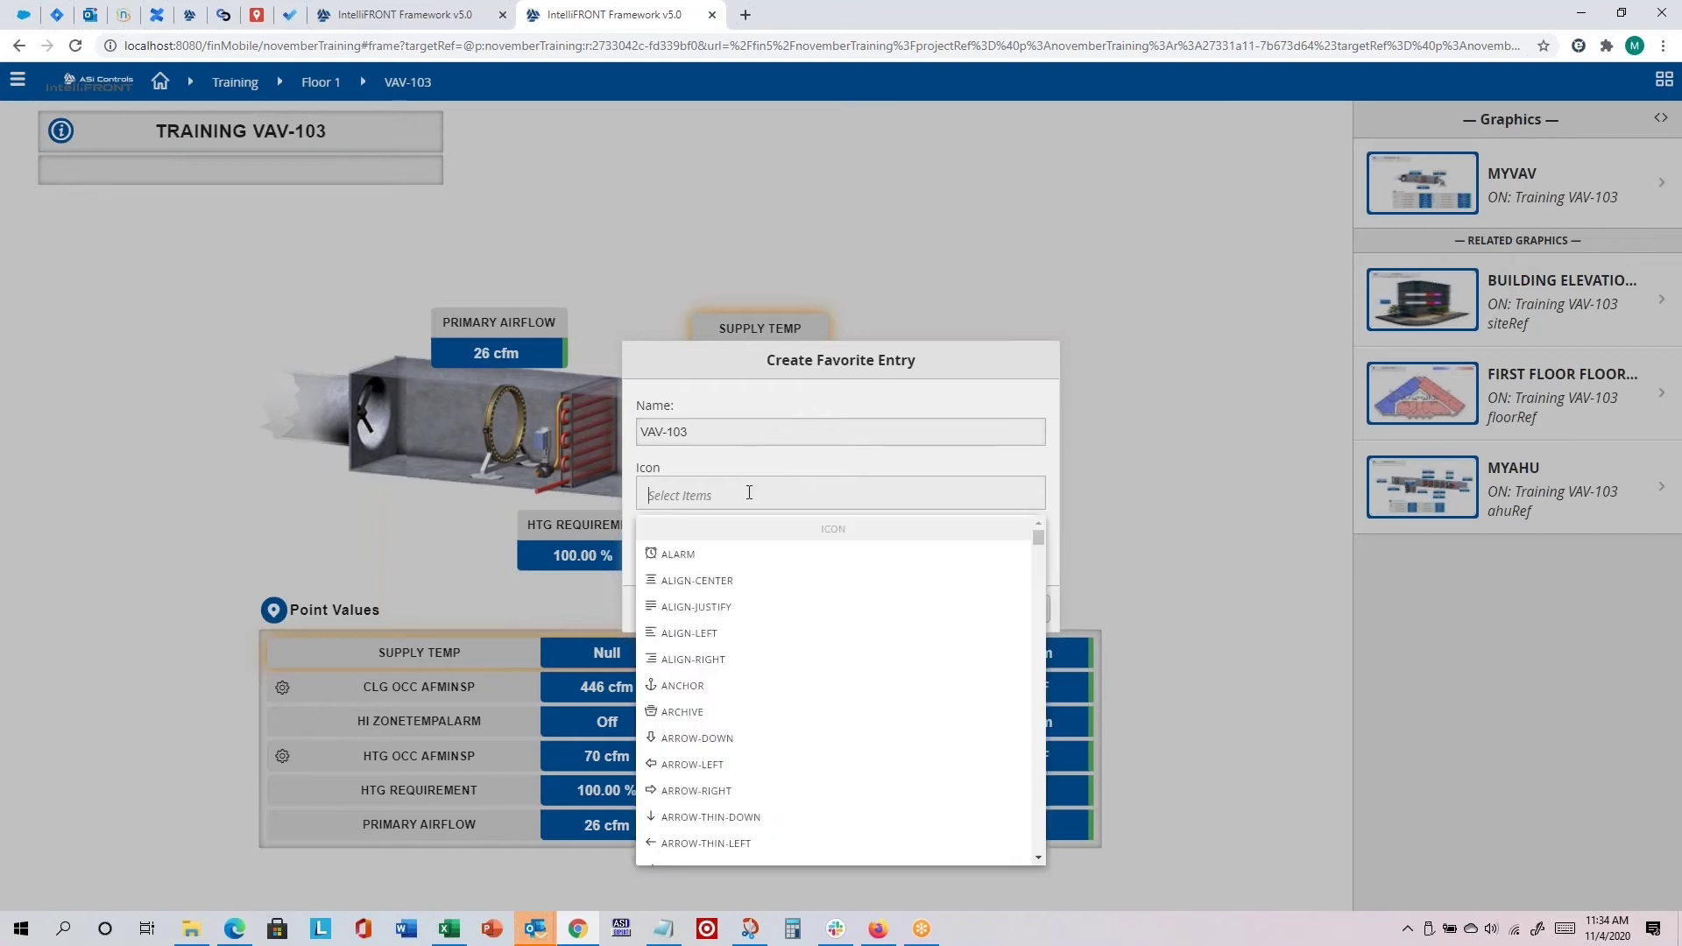
click(711, 682)
click(730, 555)
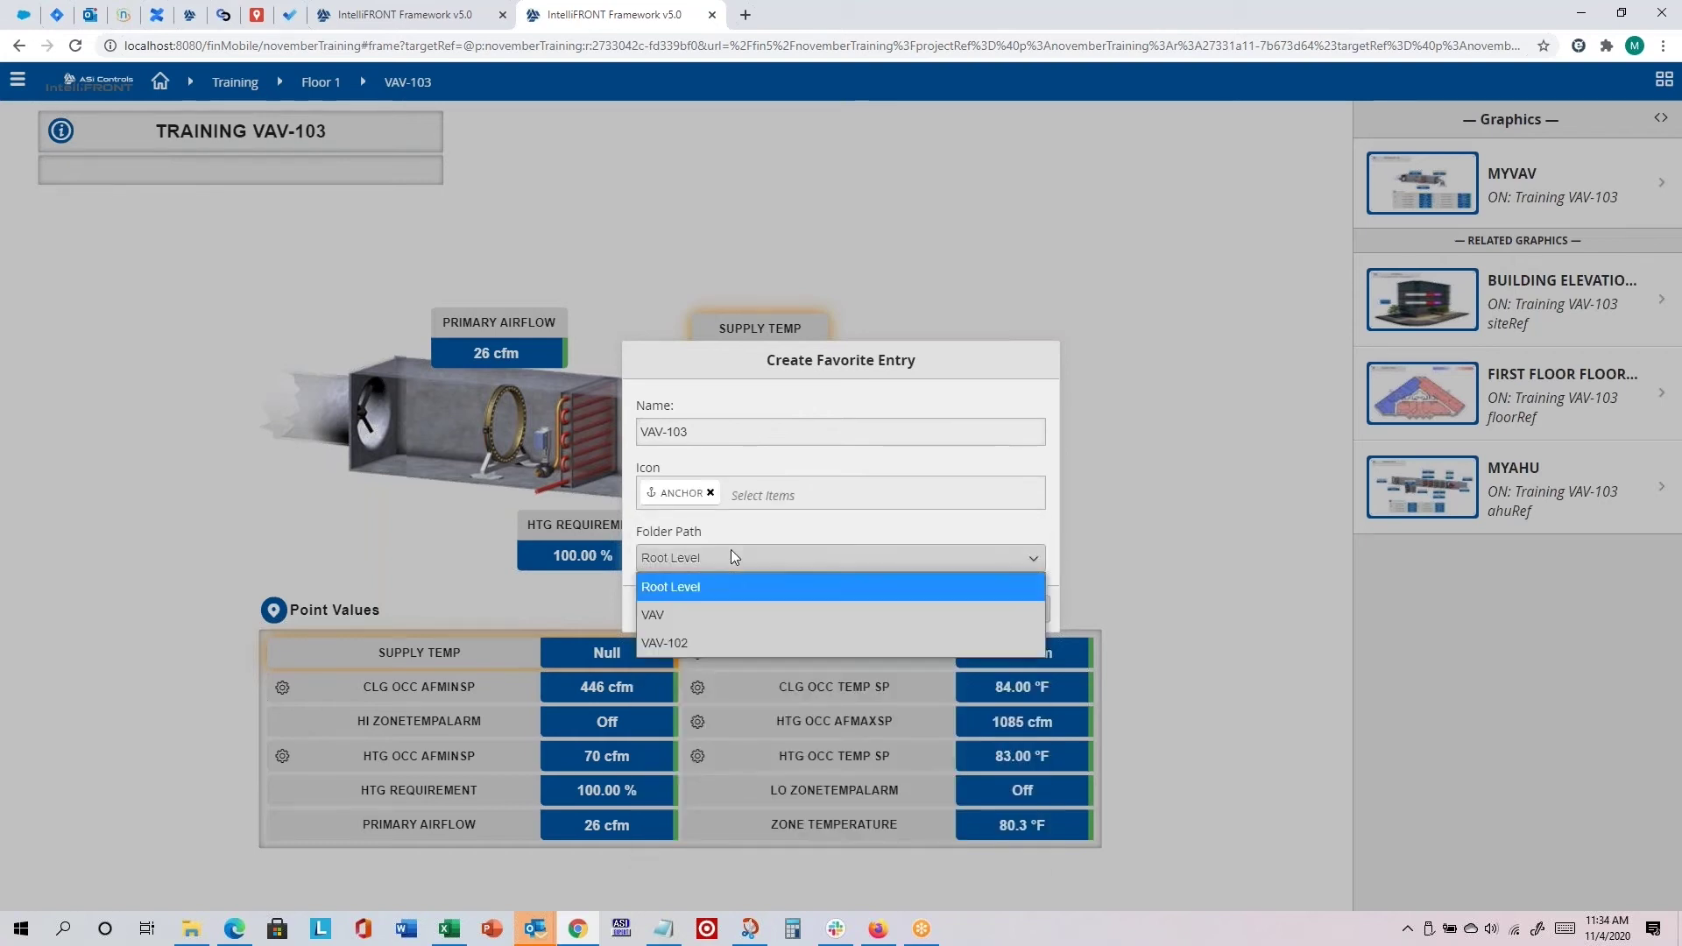
click(697, 606)
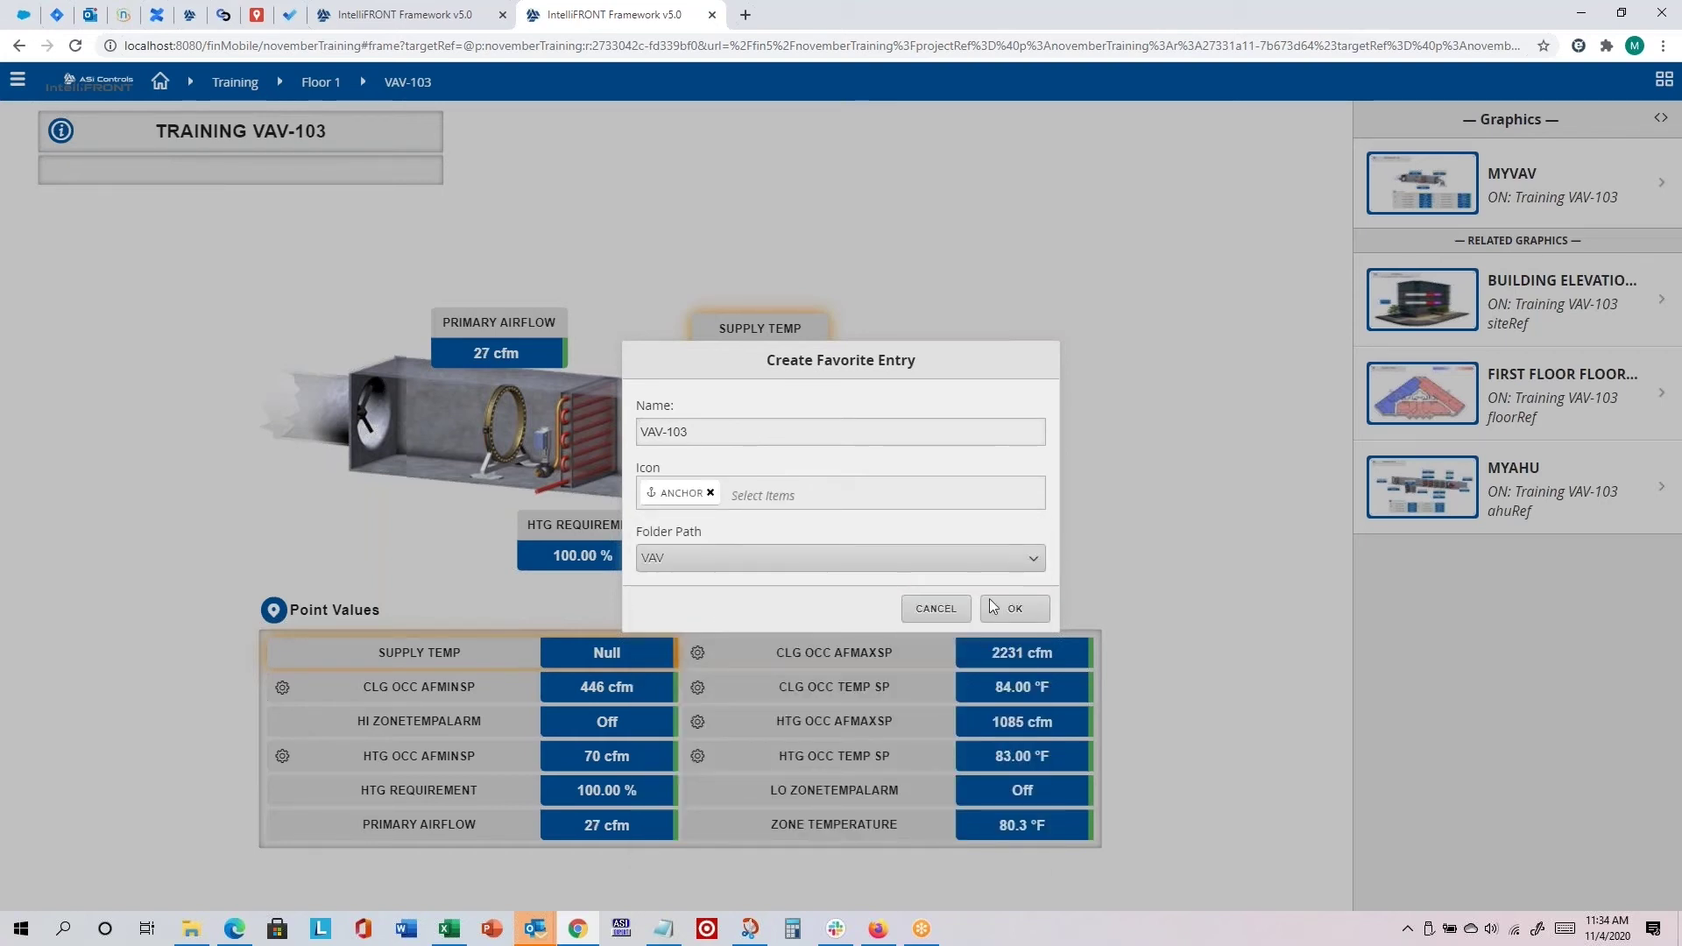
click(1015, 608)
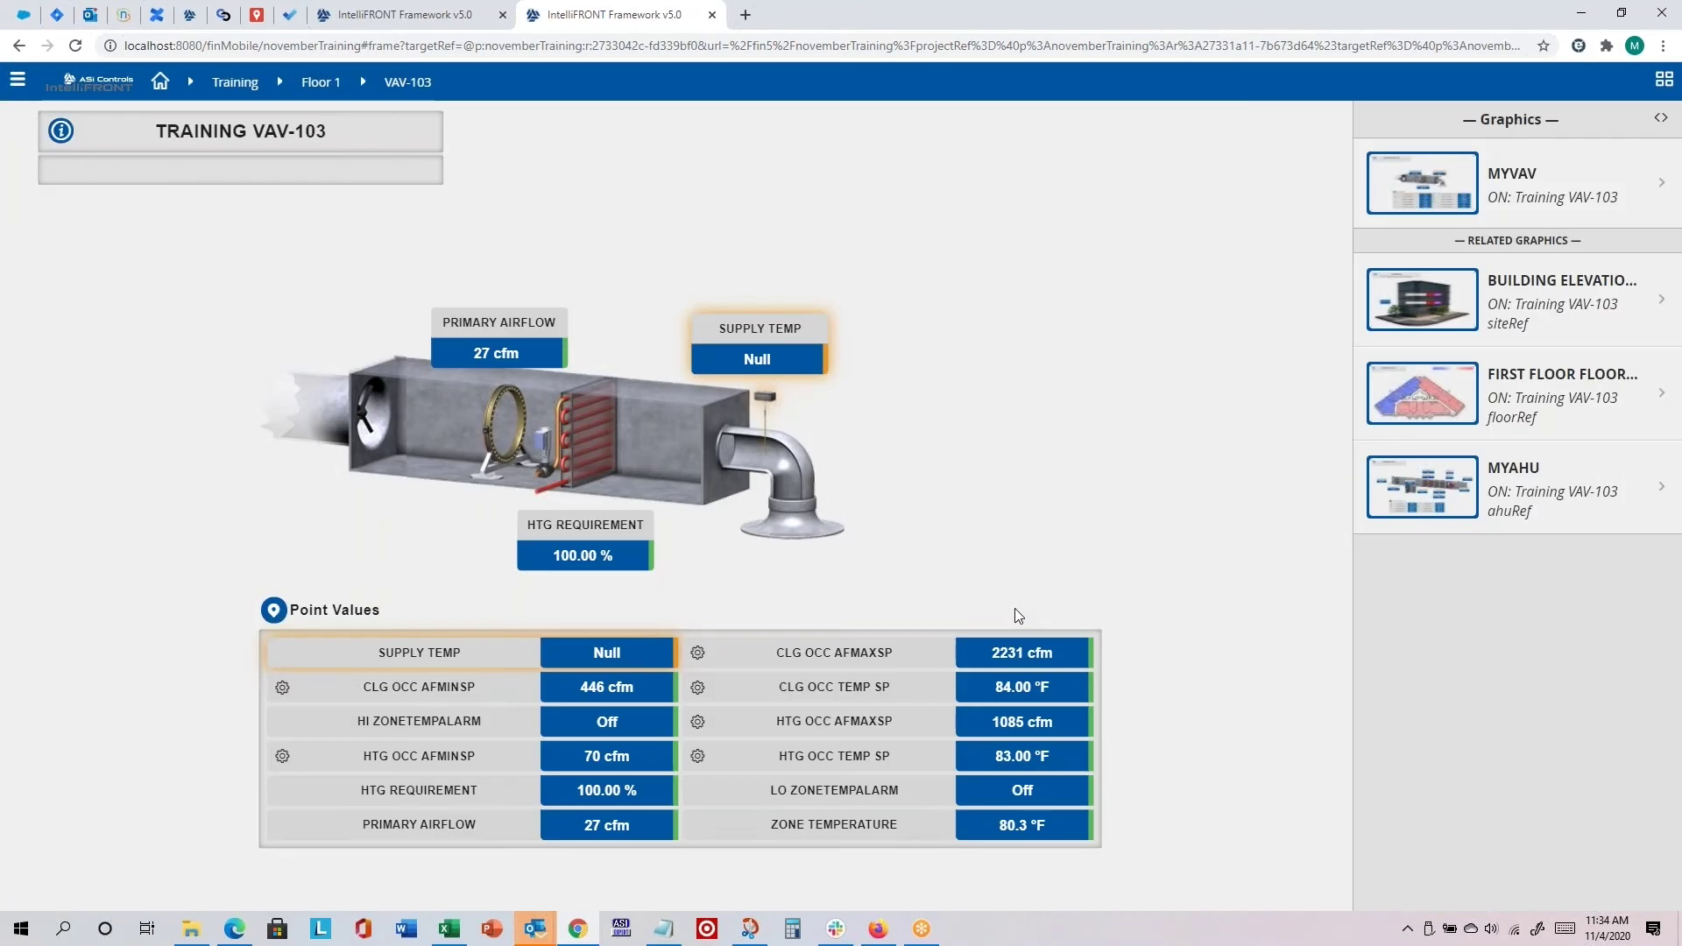
Go to the building elevation graphic and return to VAV-103 through the favorite nested under VAV.
click(1522, 303)
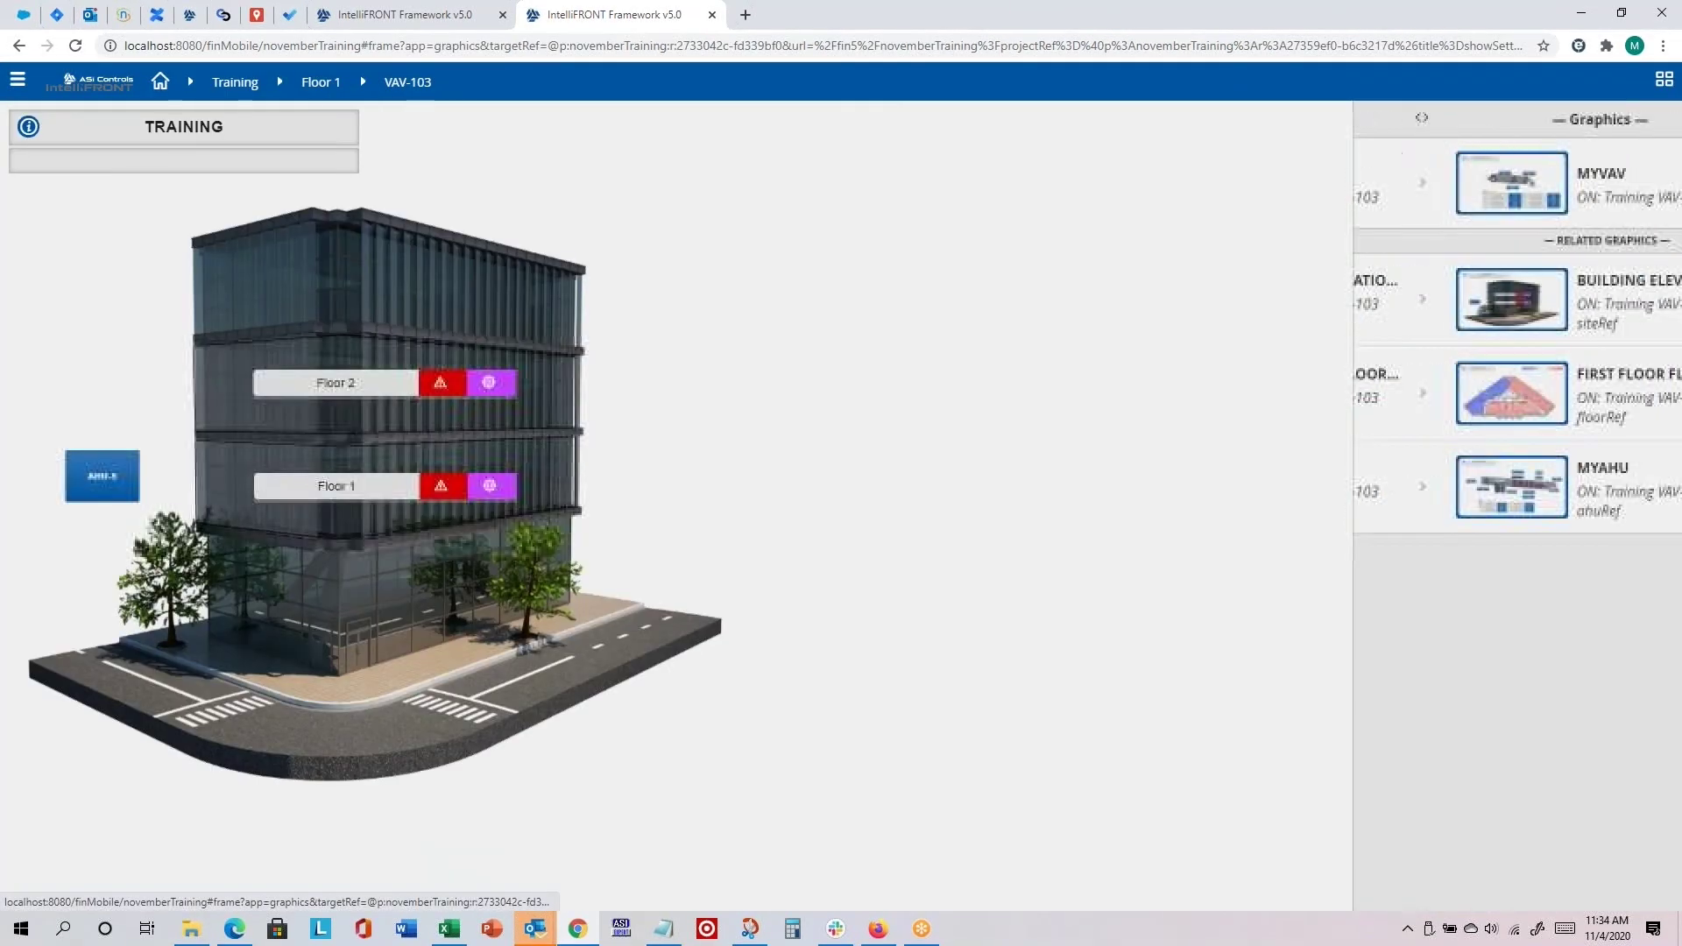
click(16, 83)
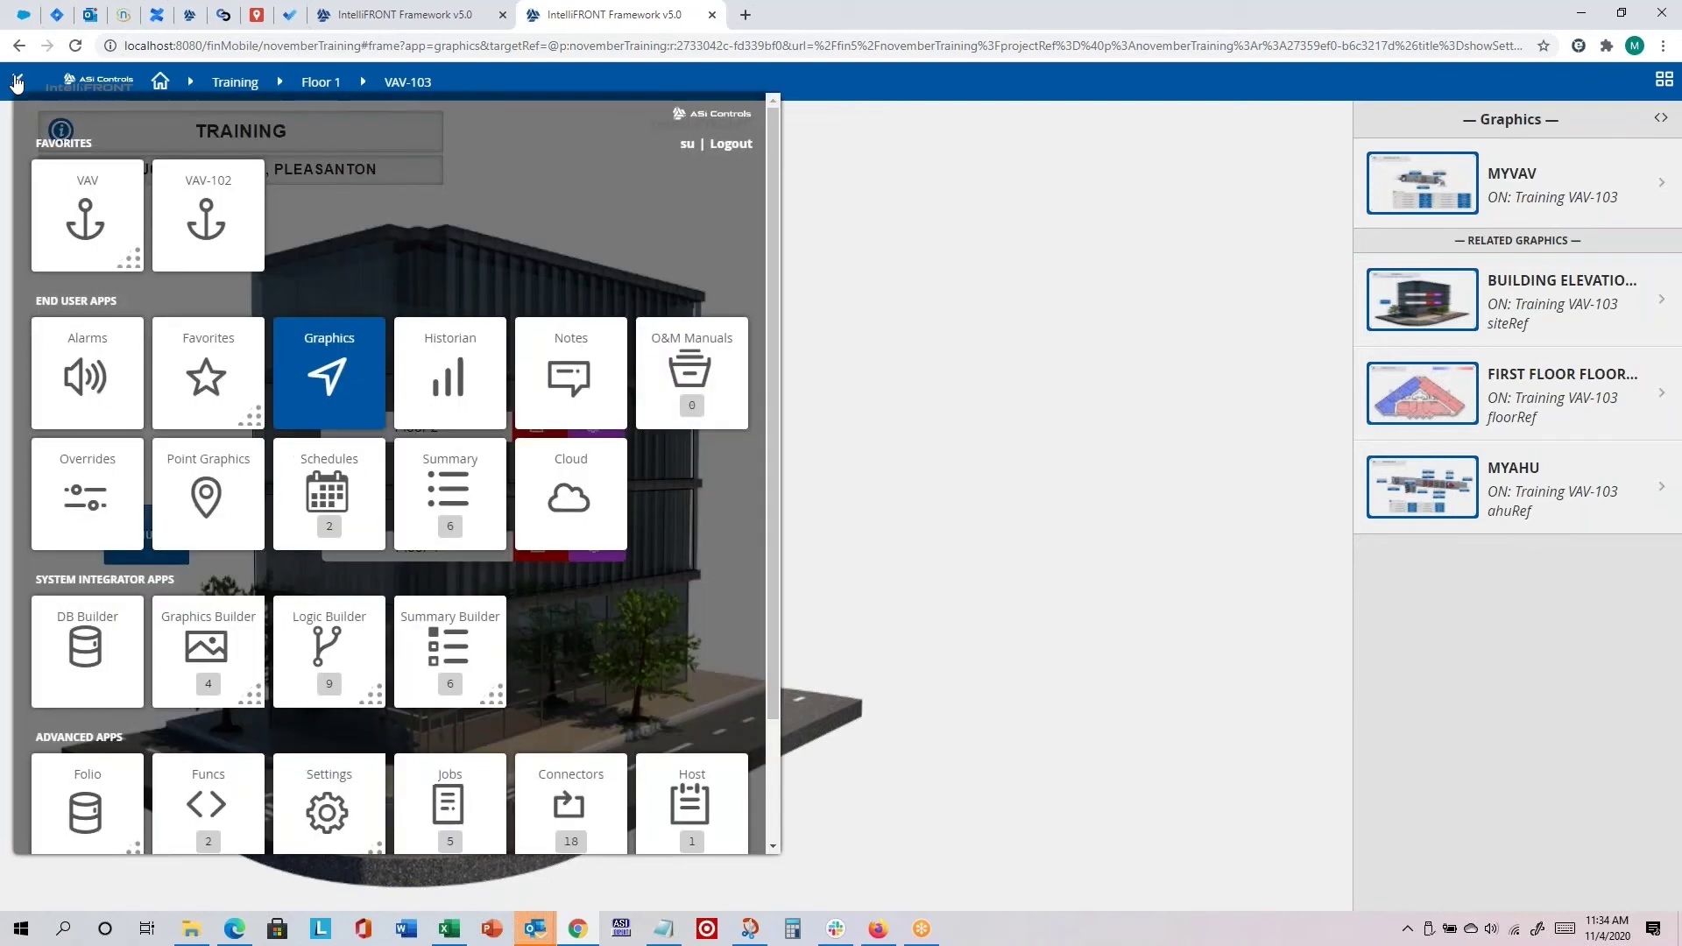
click(94, 214)
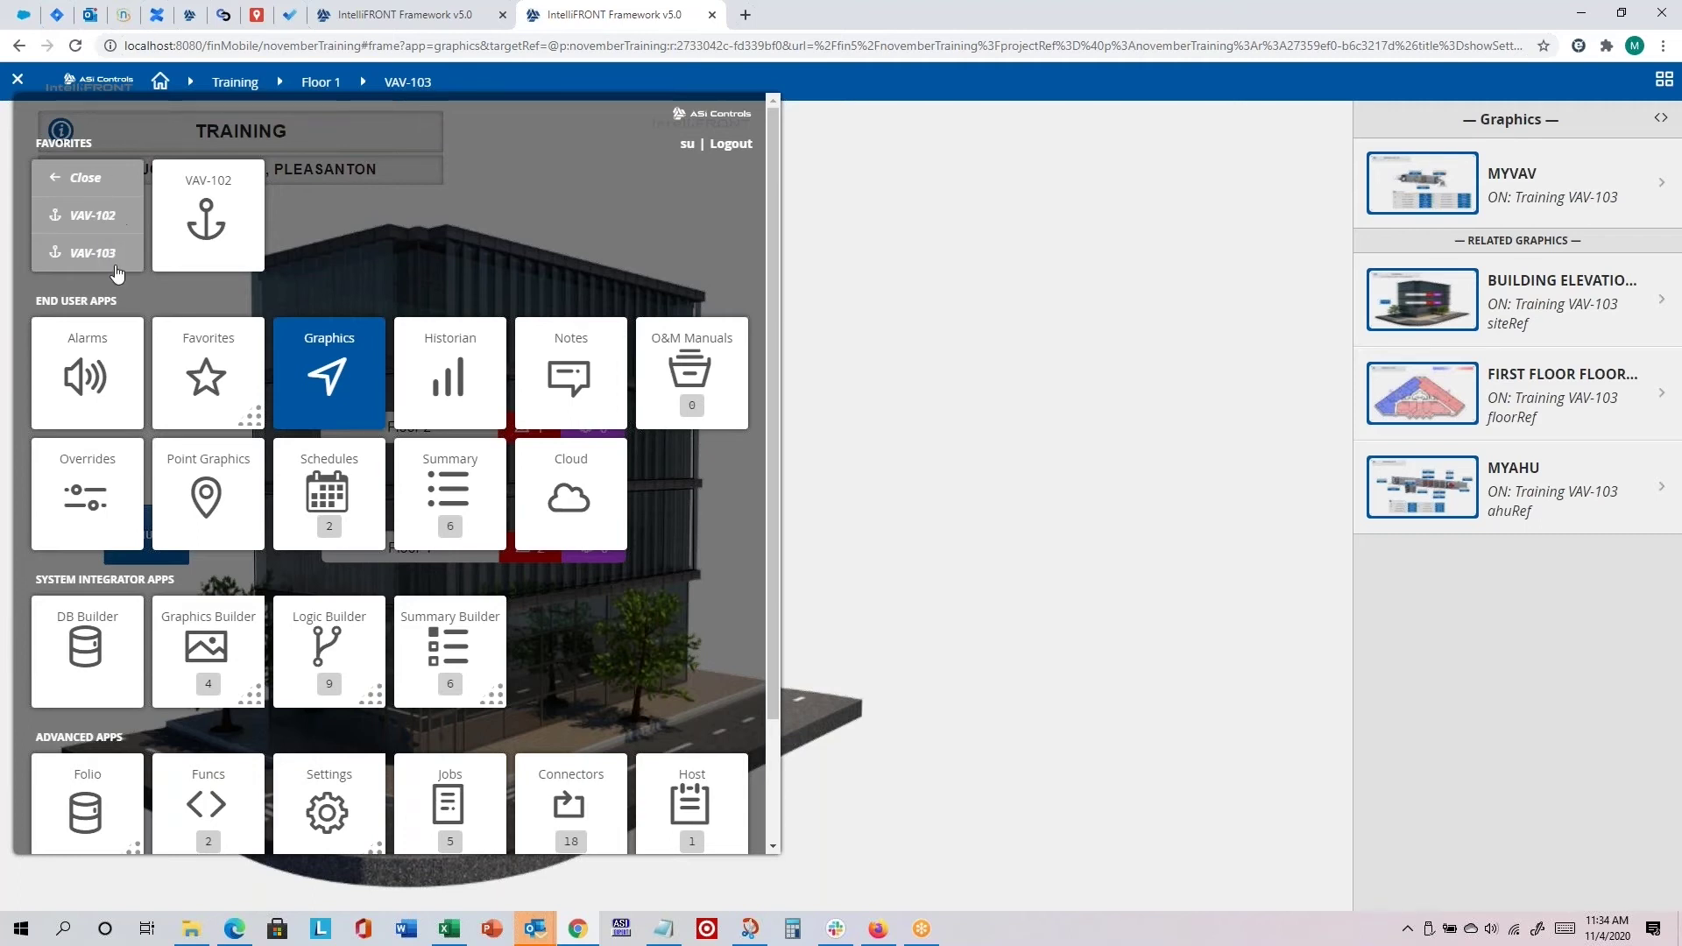
click(105, 254)
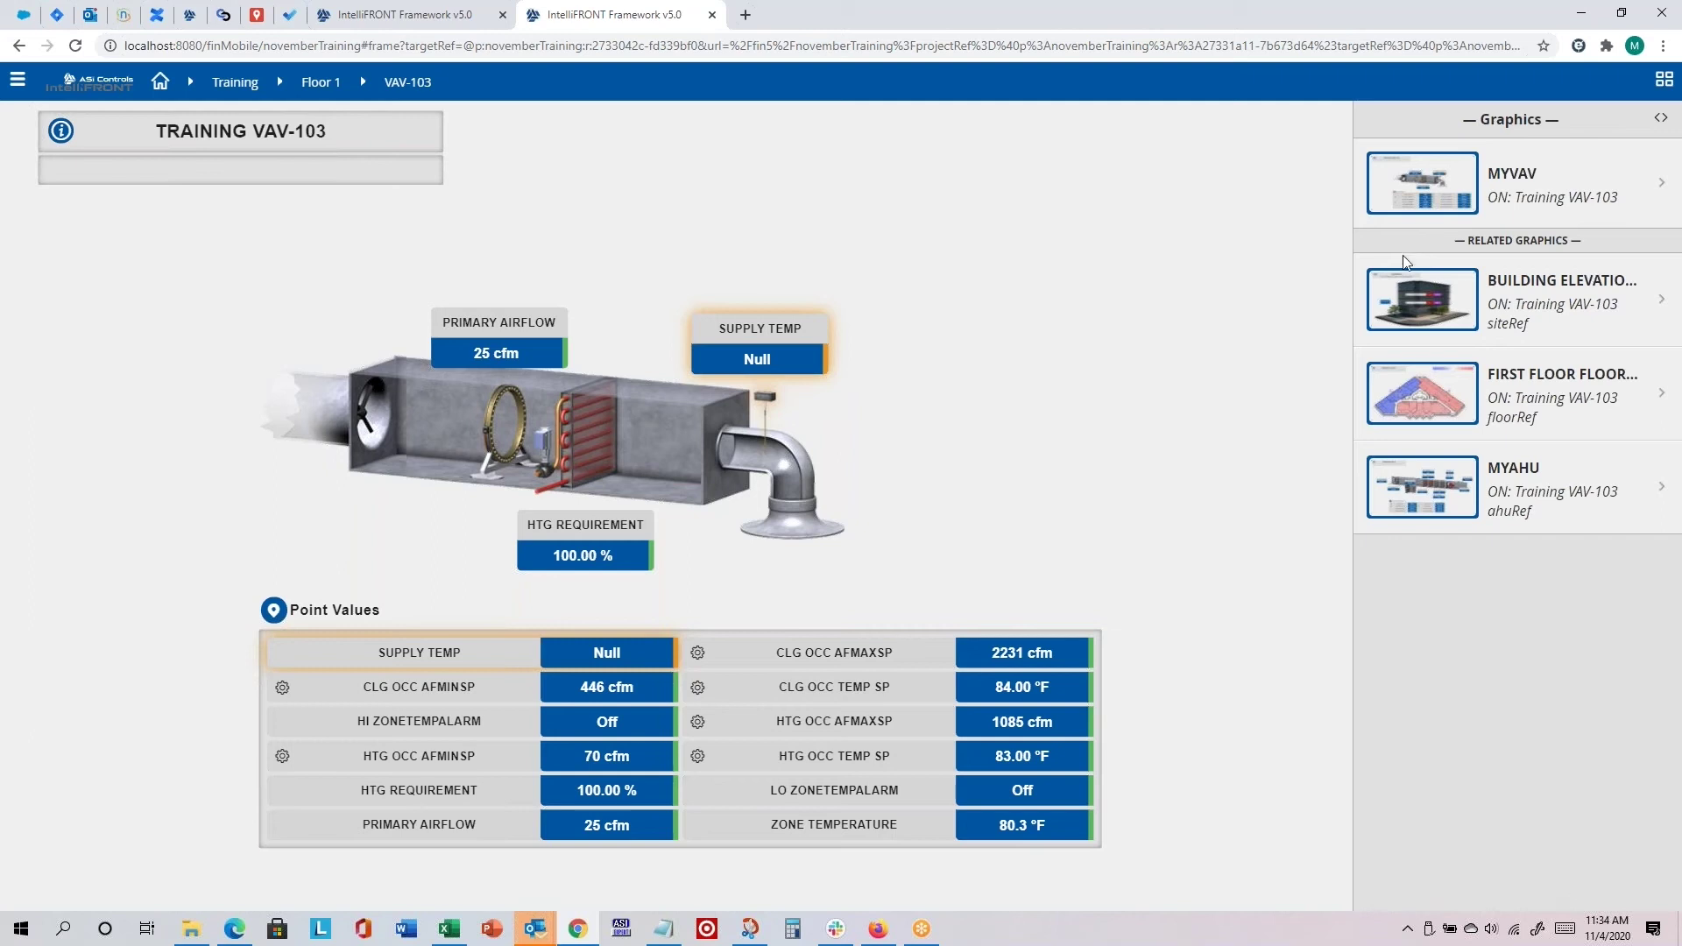
Open the VAV-104 graphic from its zone on the first floor plan.
click(1447, 400)
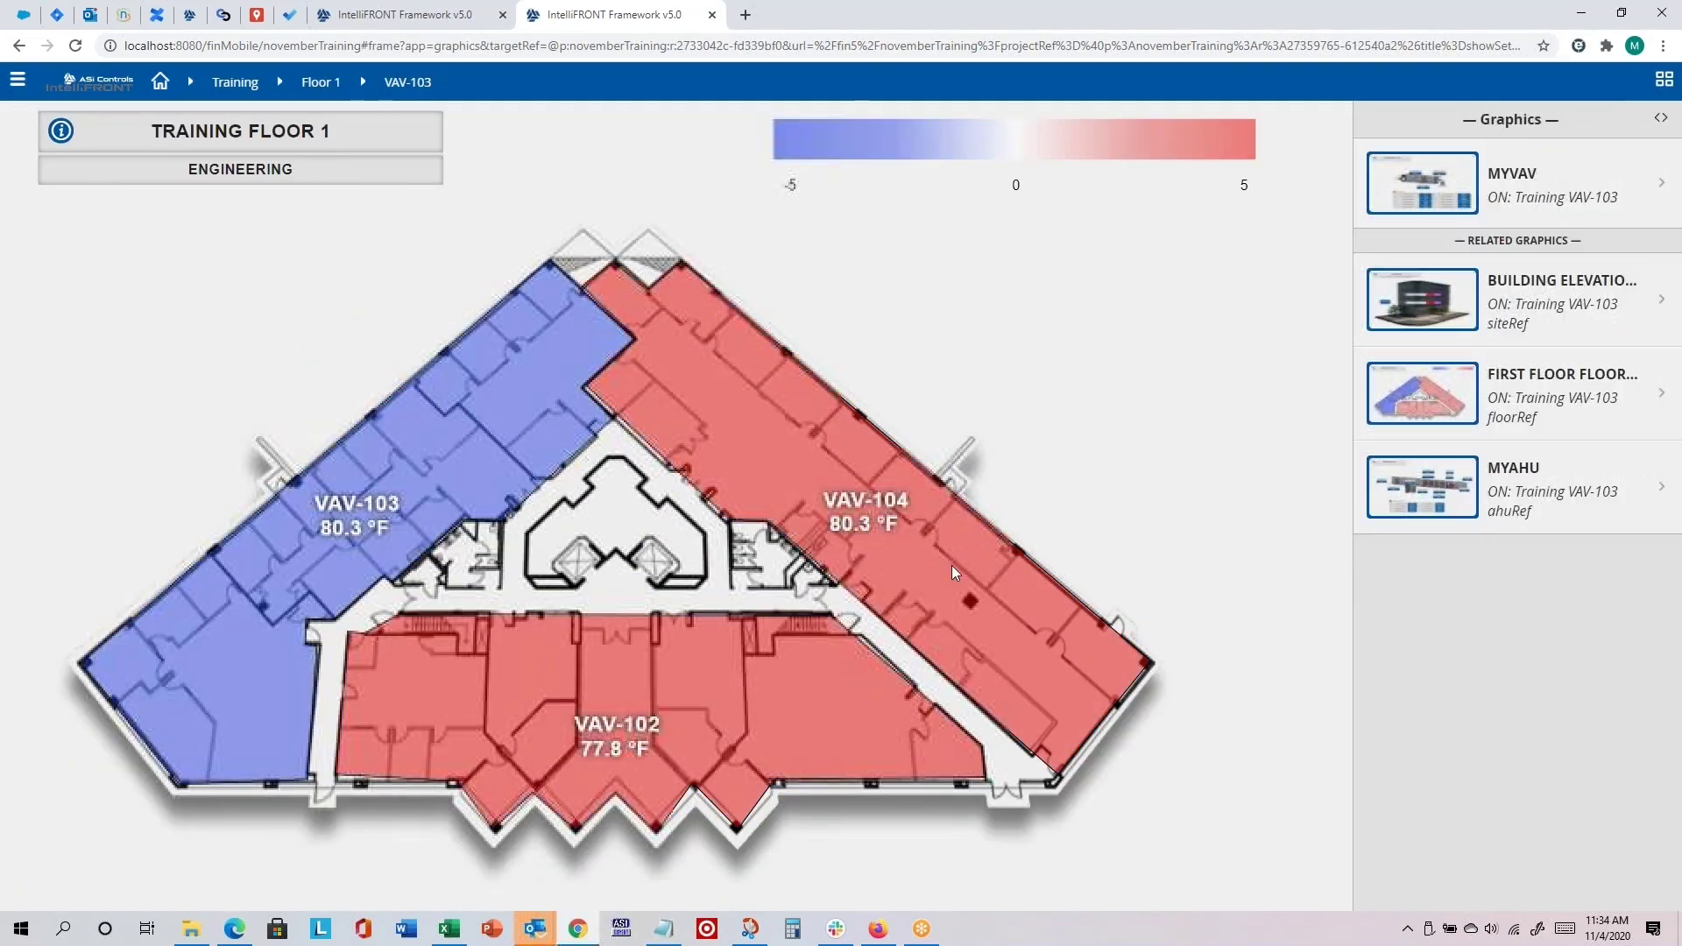
click(974, 571)
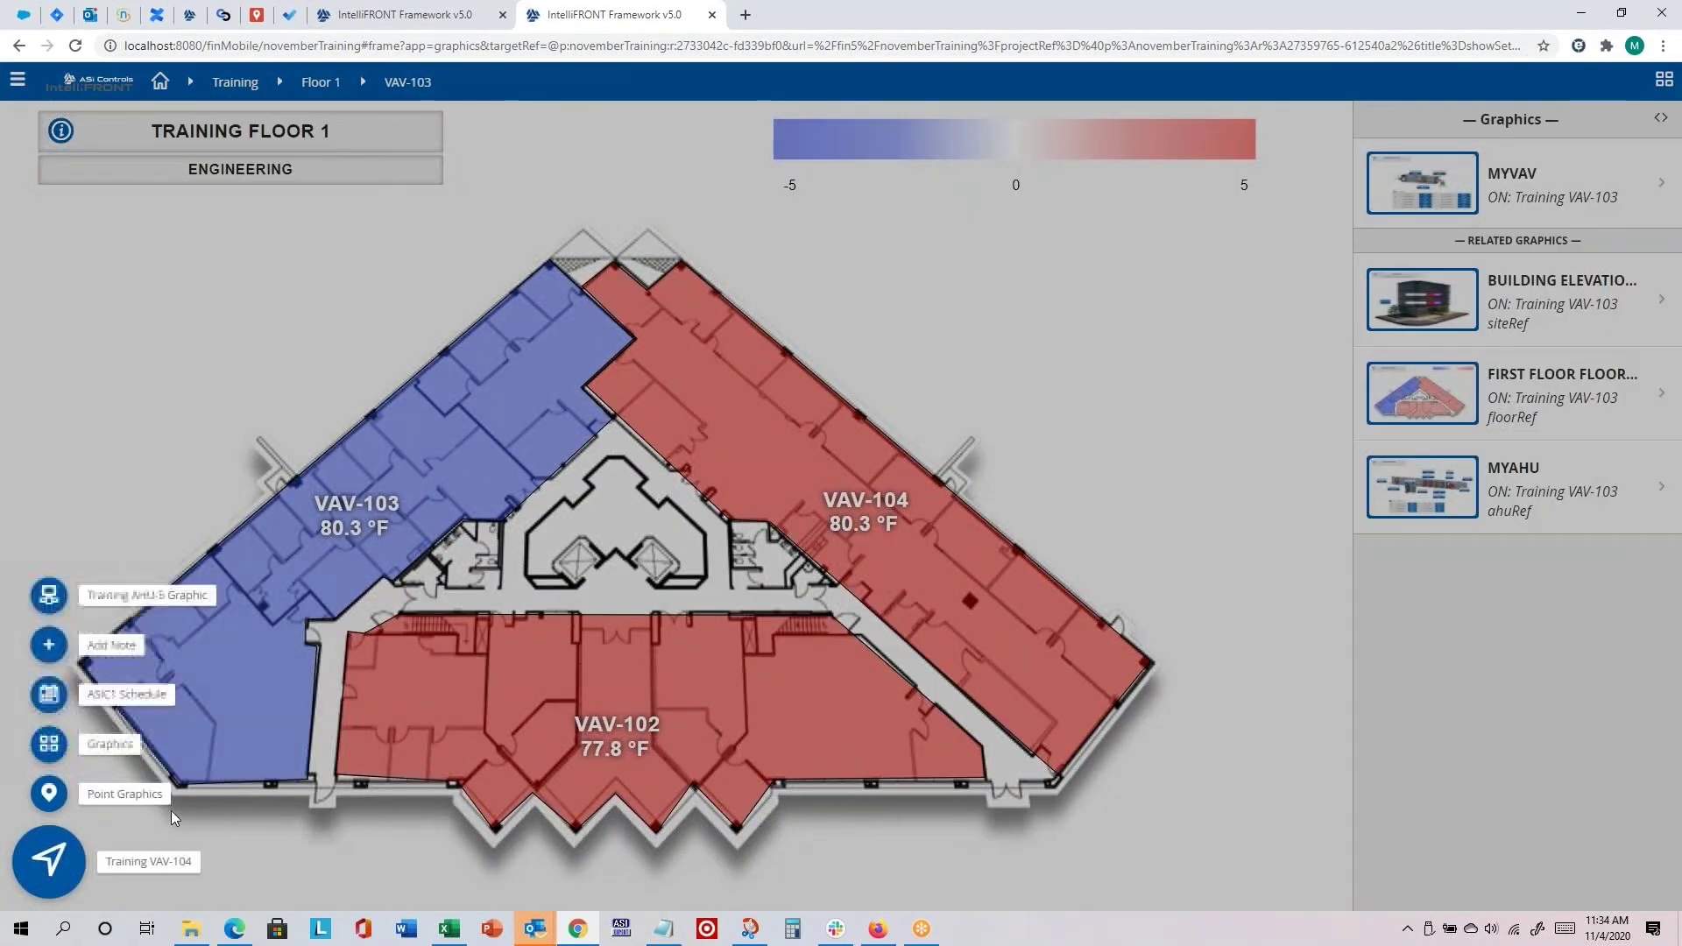
click(50, 861)
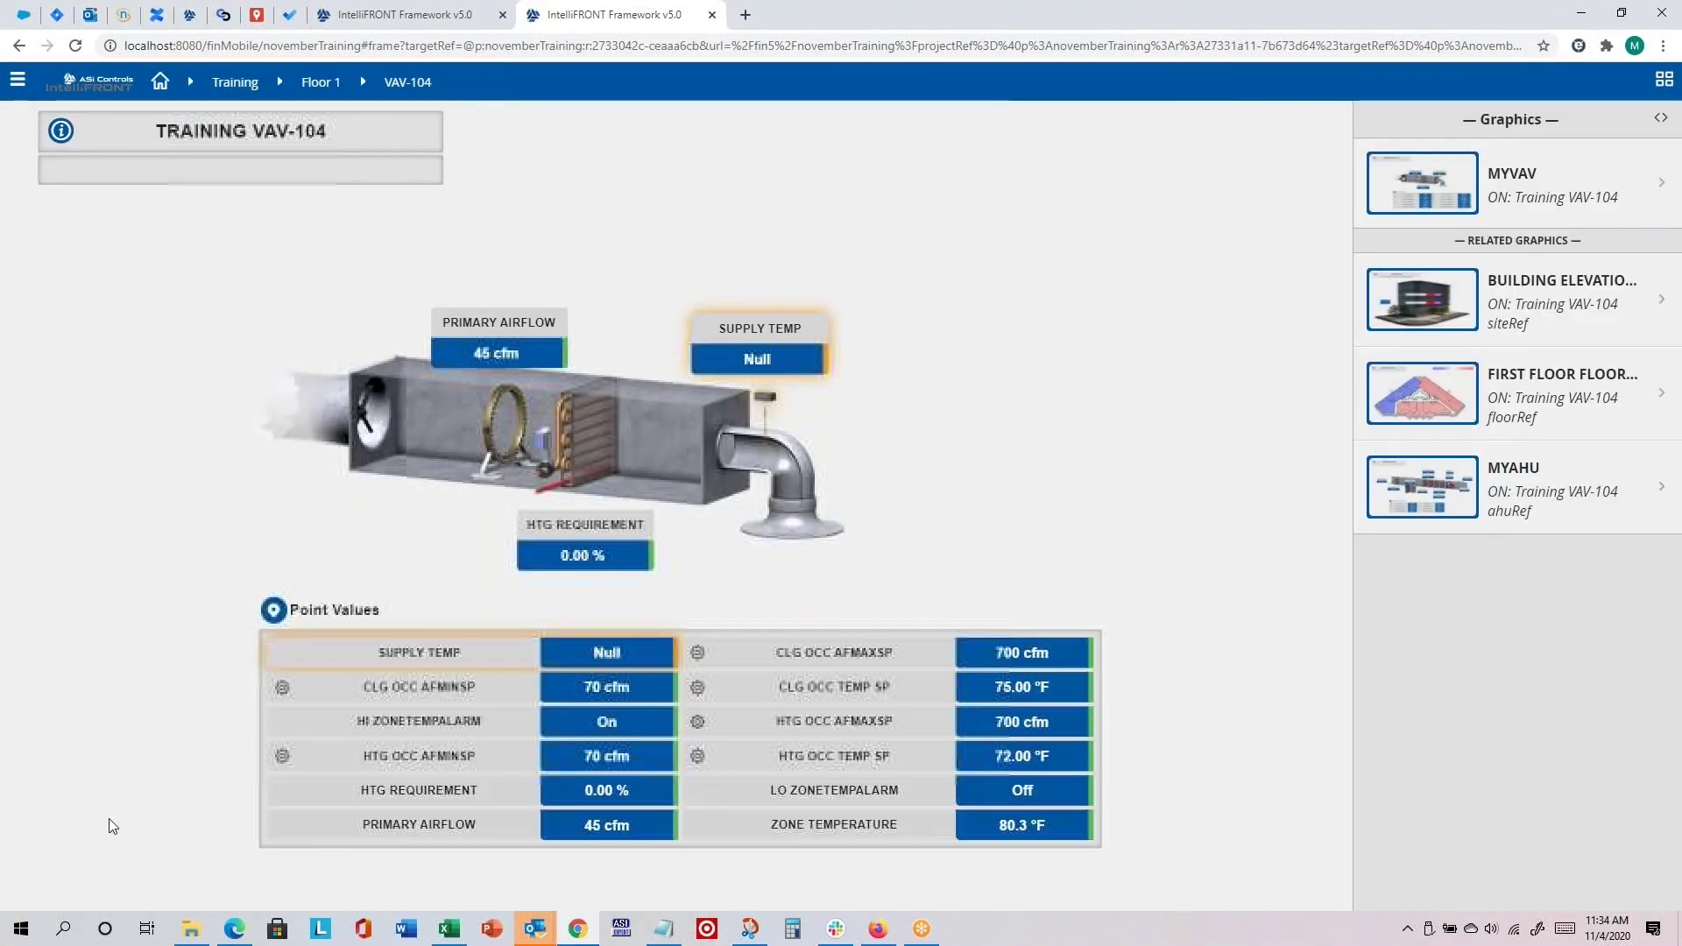
Add a favorite for the VAV-104 graphic, named "VAV-104", with the anchor icon, saved in the VAV folder.
click(15, 88)
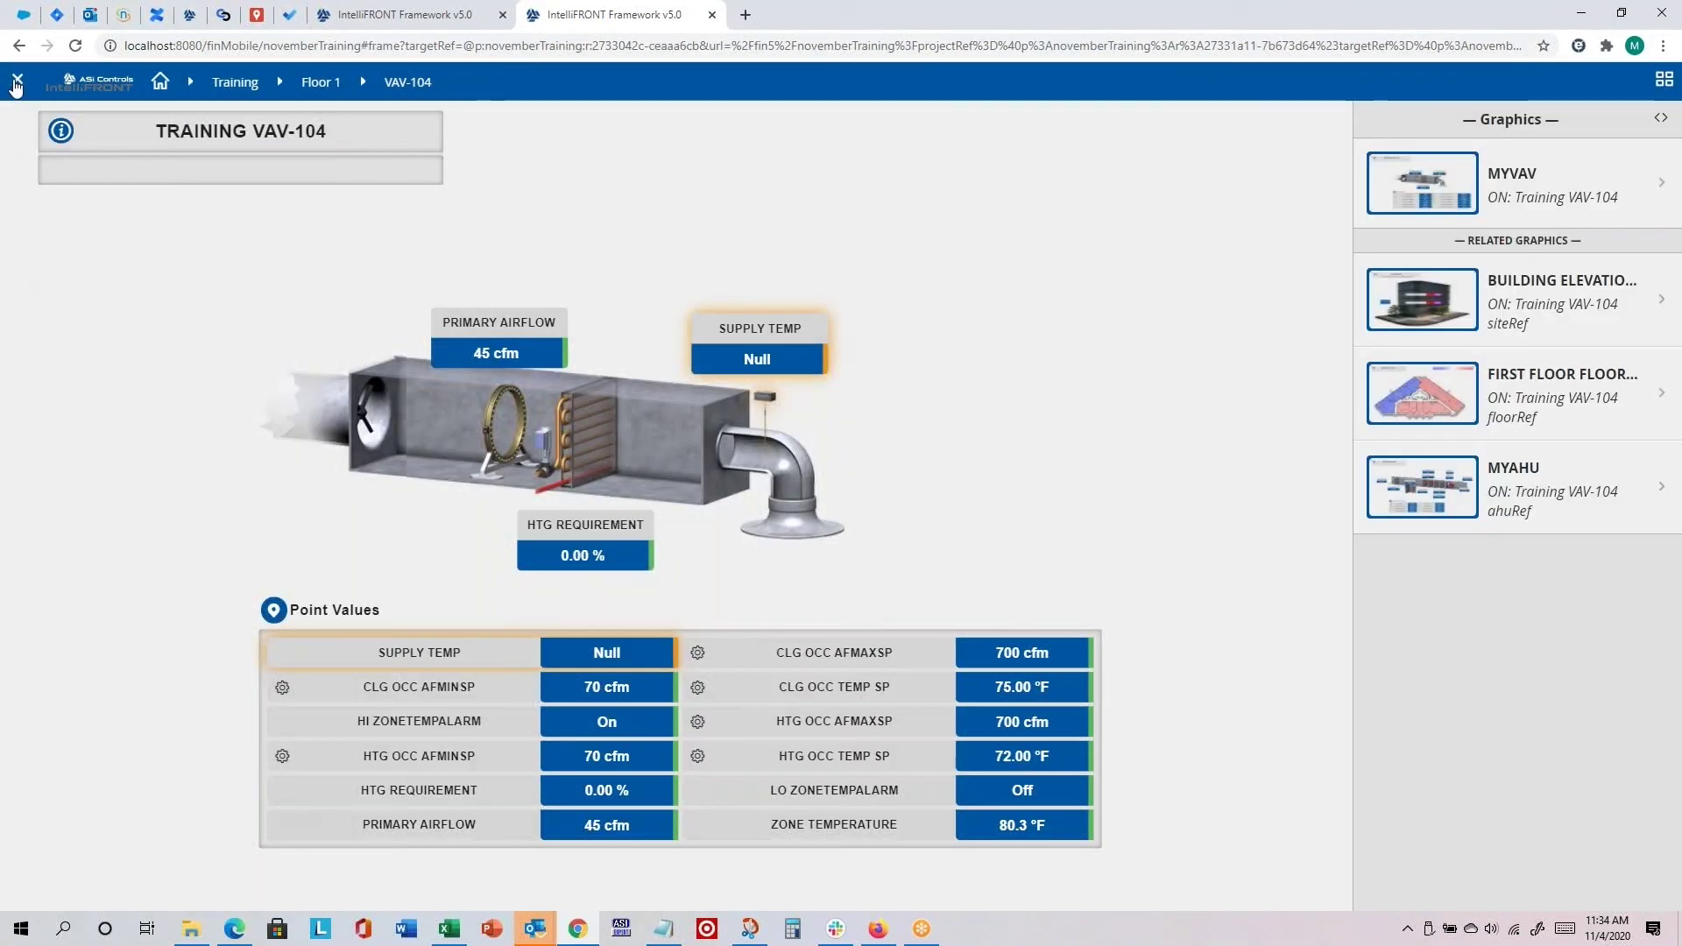
click(219, 408)
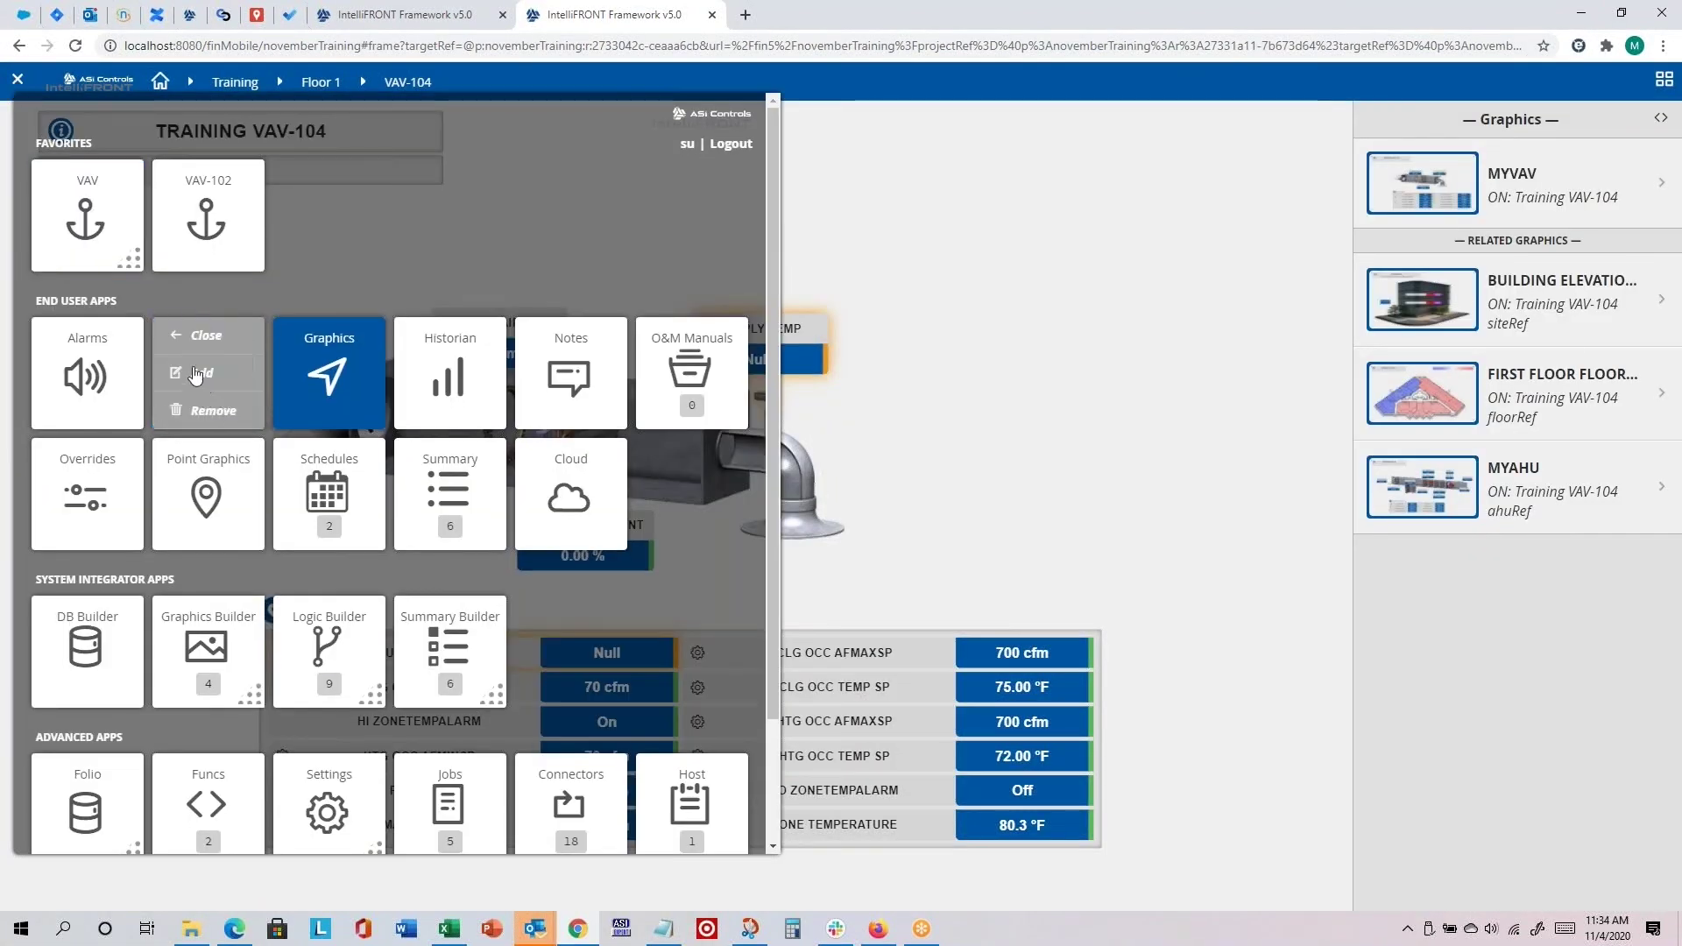
click(194, 372)
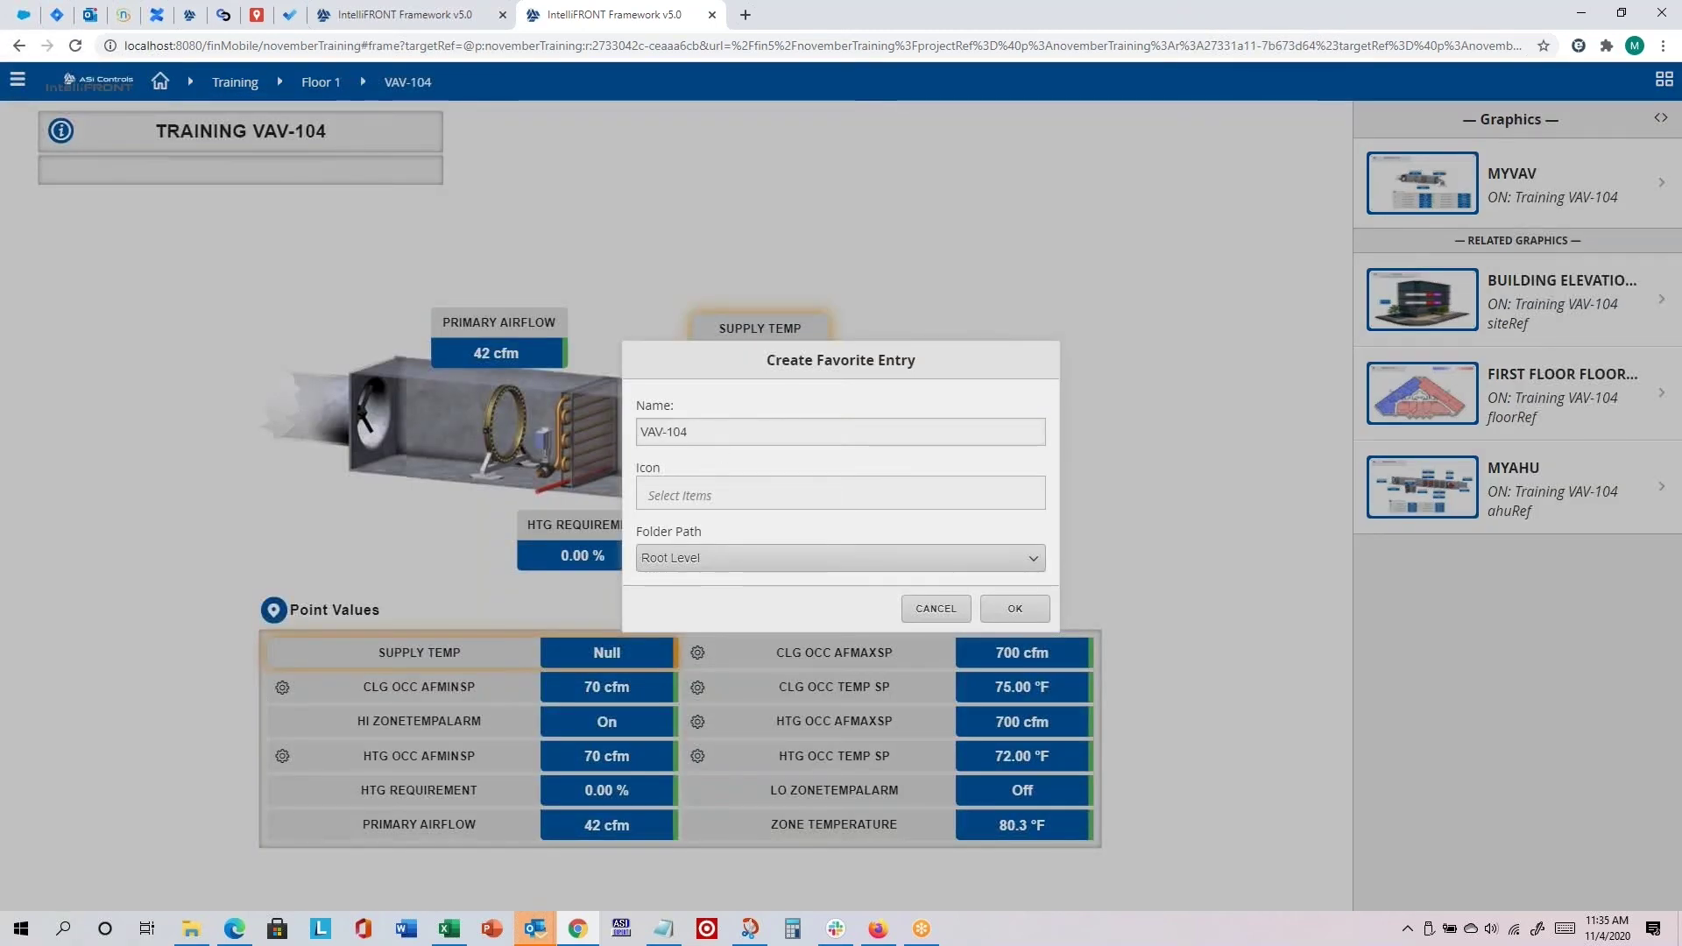
click(788, 495)
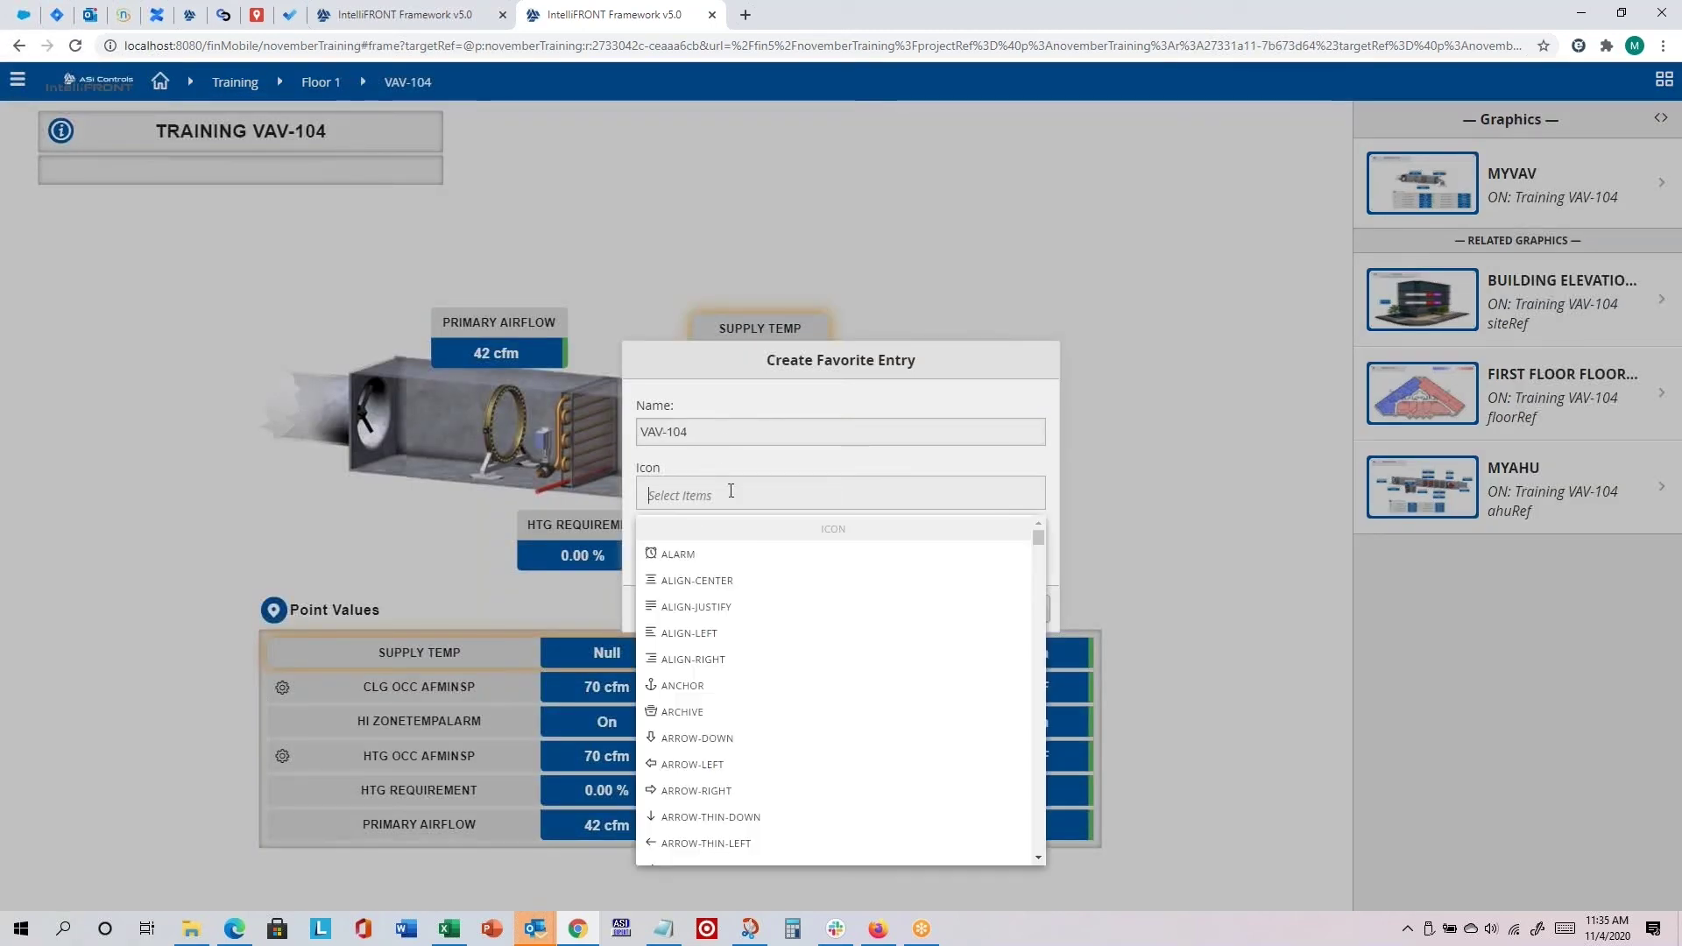
click(706, 687)
click(711, 555)
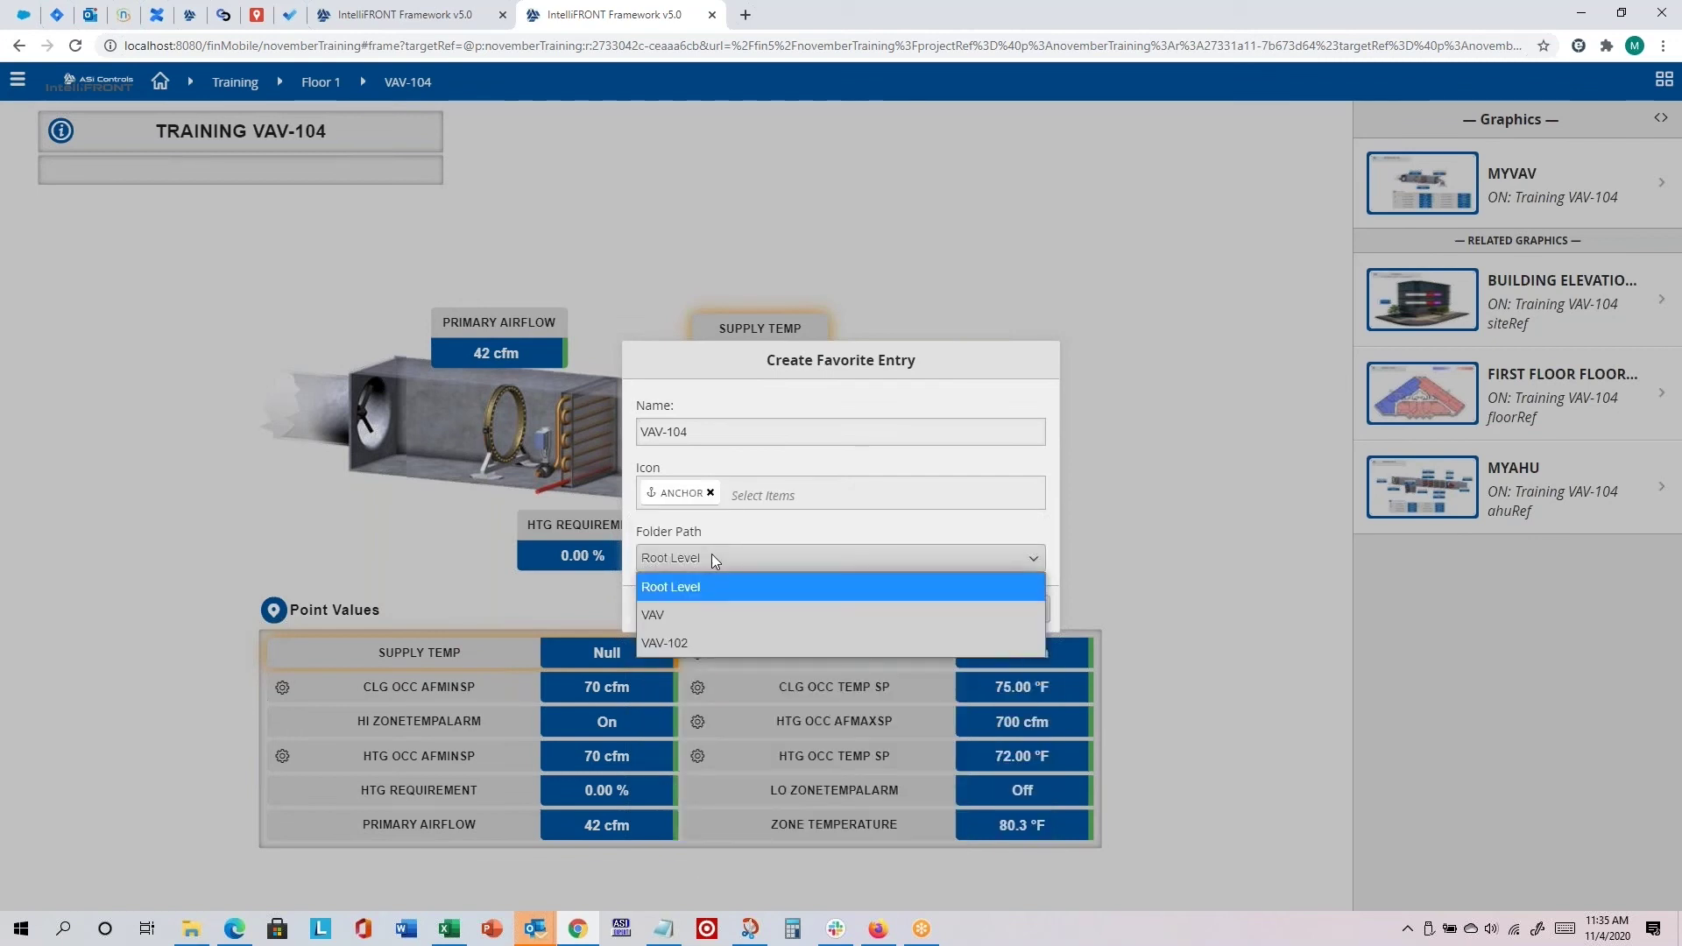
click(687, 614)
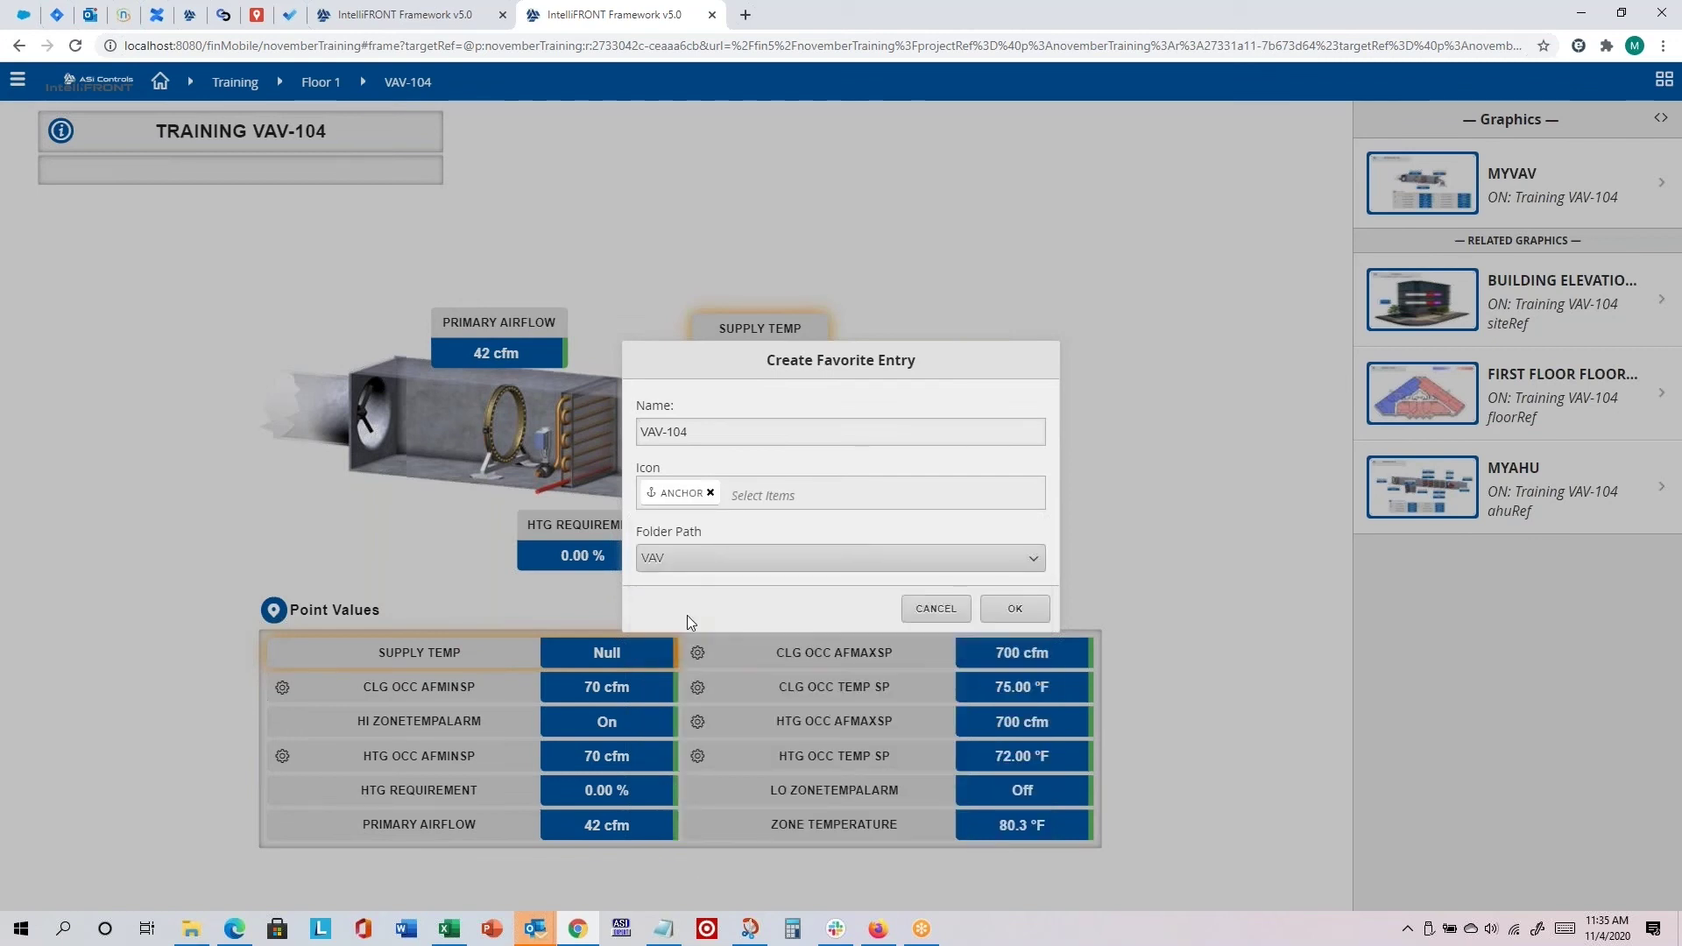
click(1037, 612)
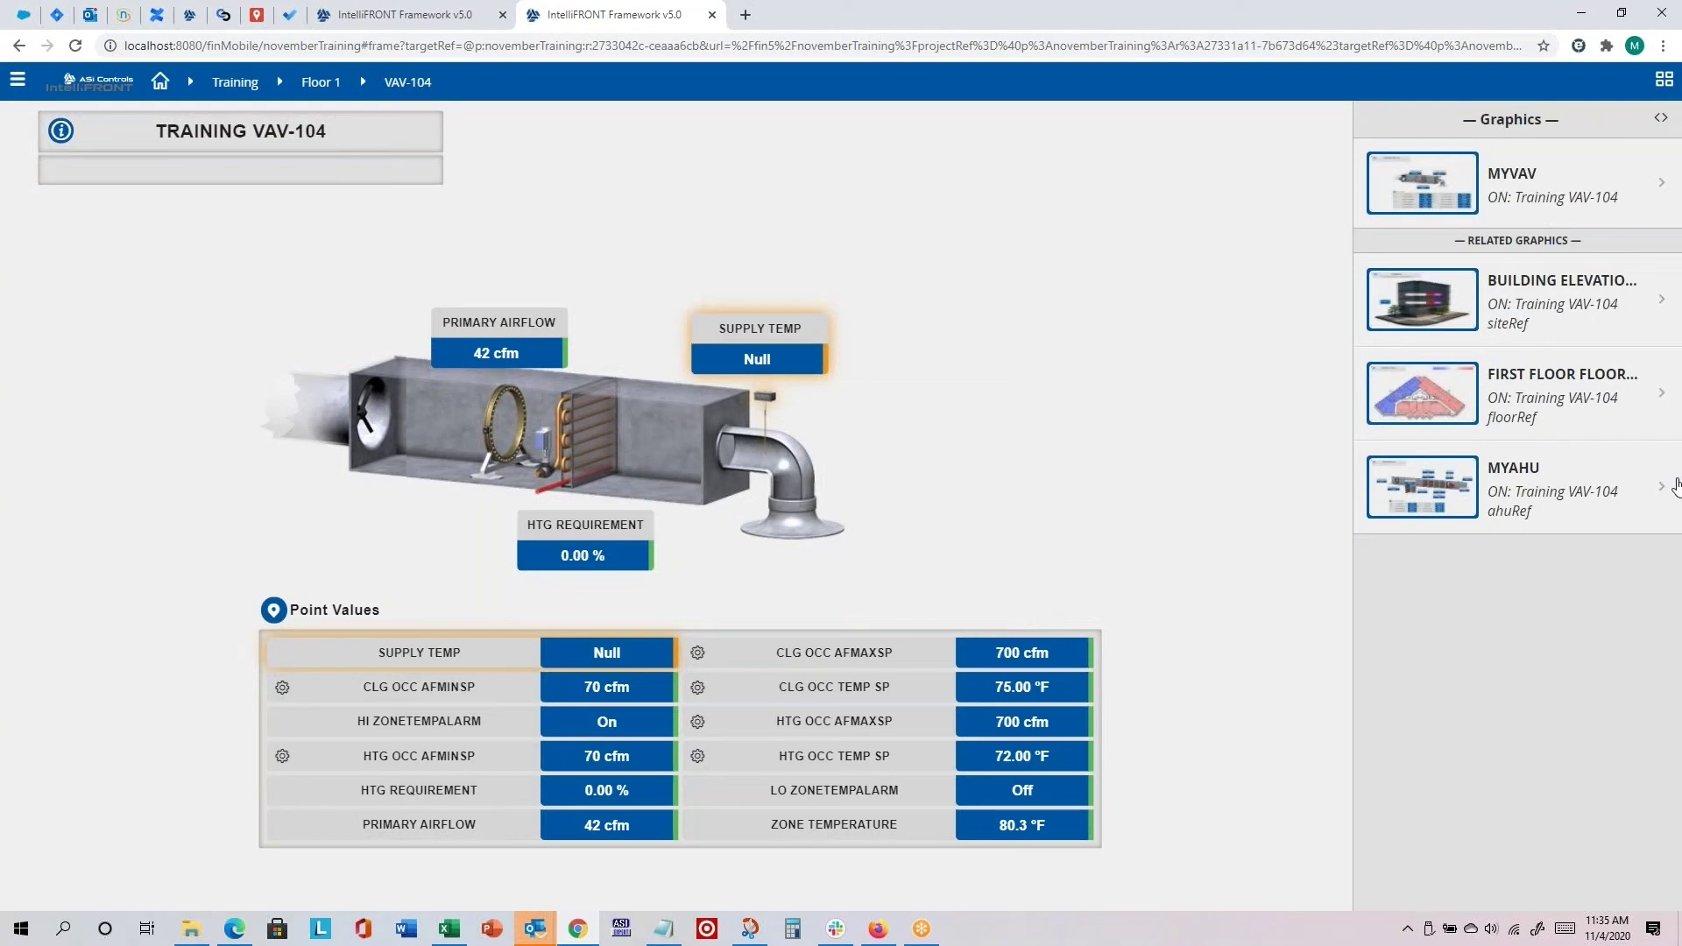
Return to the first floor plan and look through the favorites nested under VAV in the app launcher.
click(1481, 396)
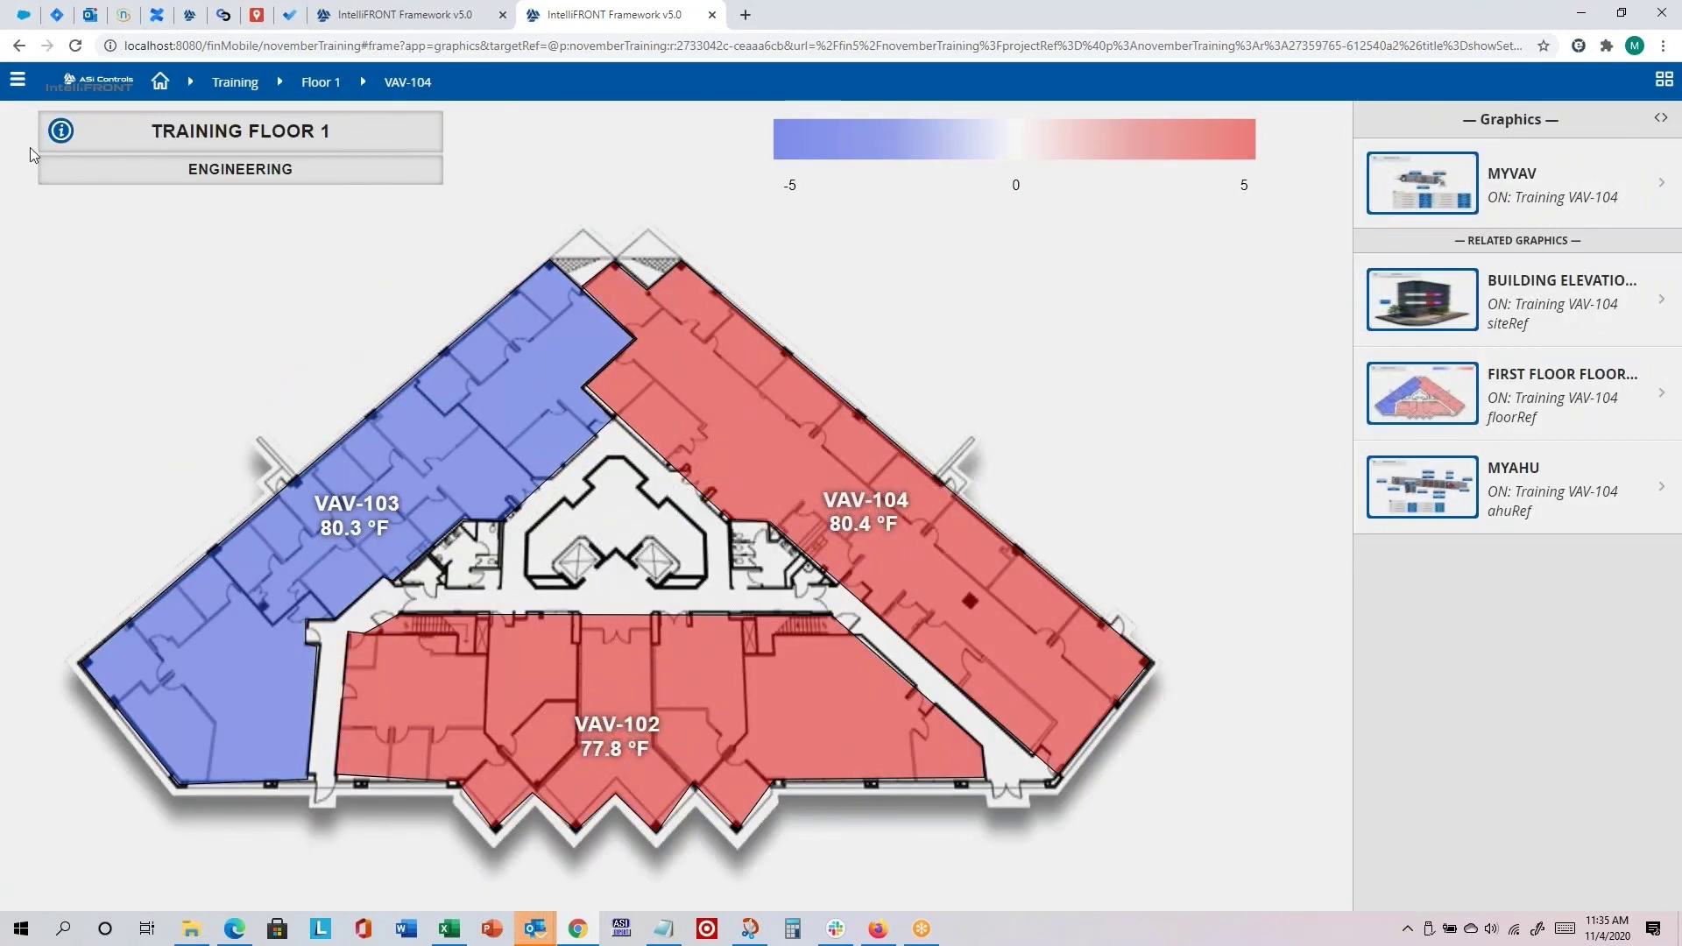
click(18, 80)
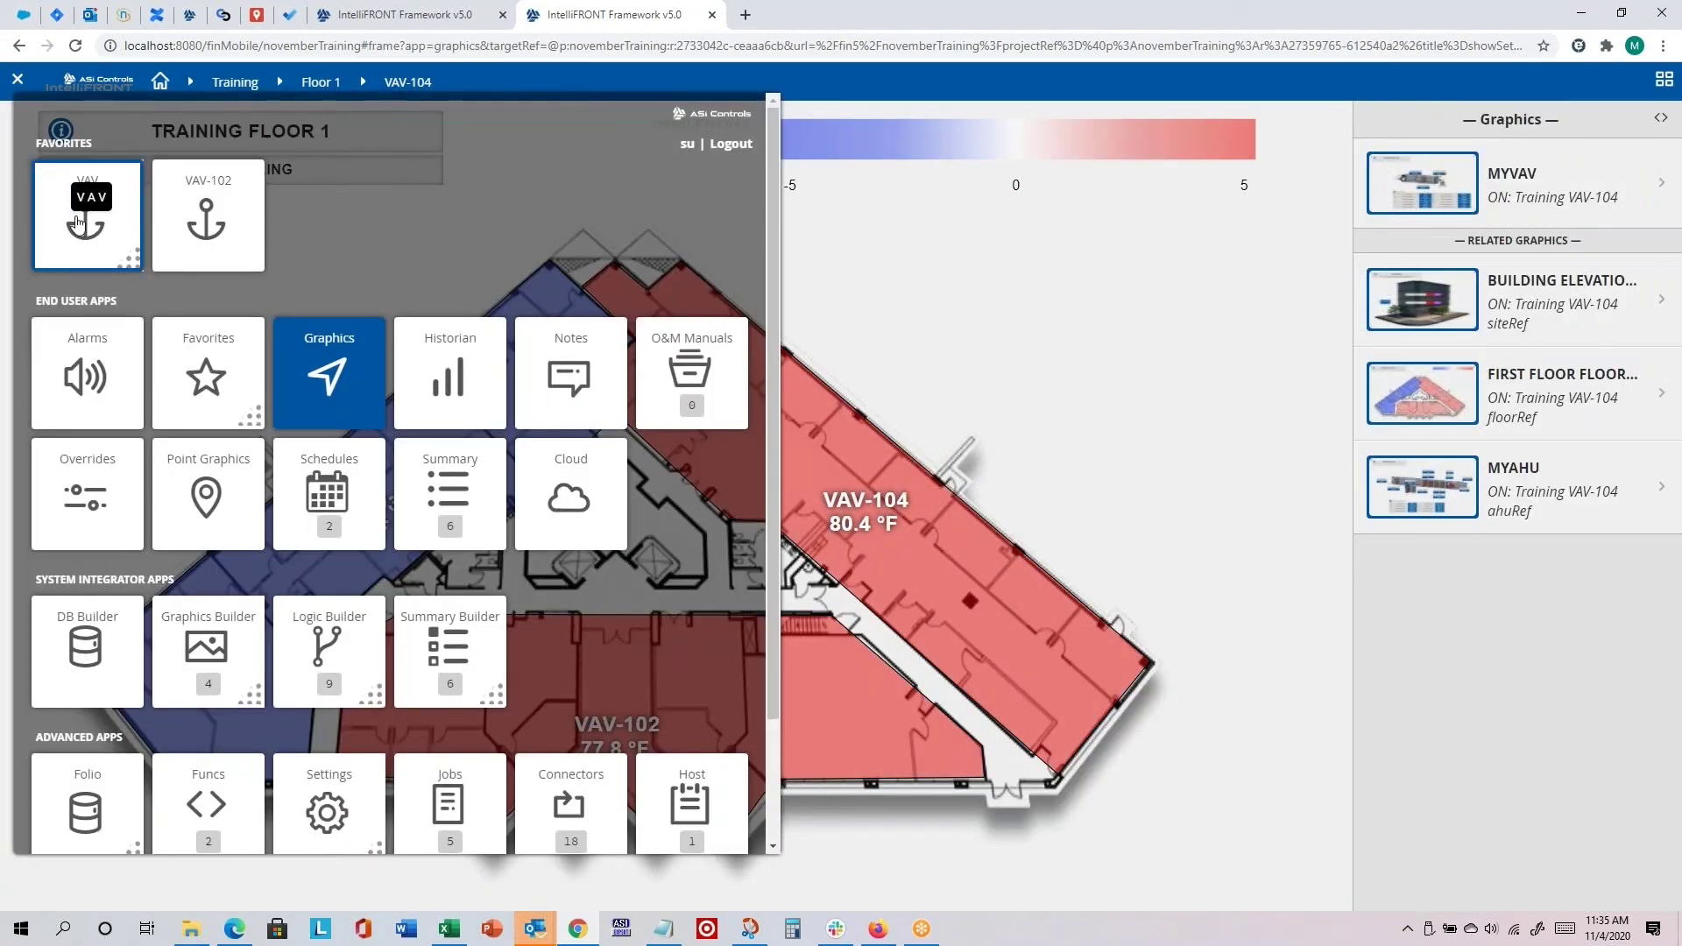
click(131, 254)
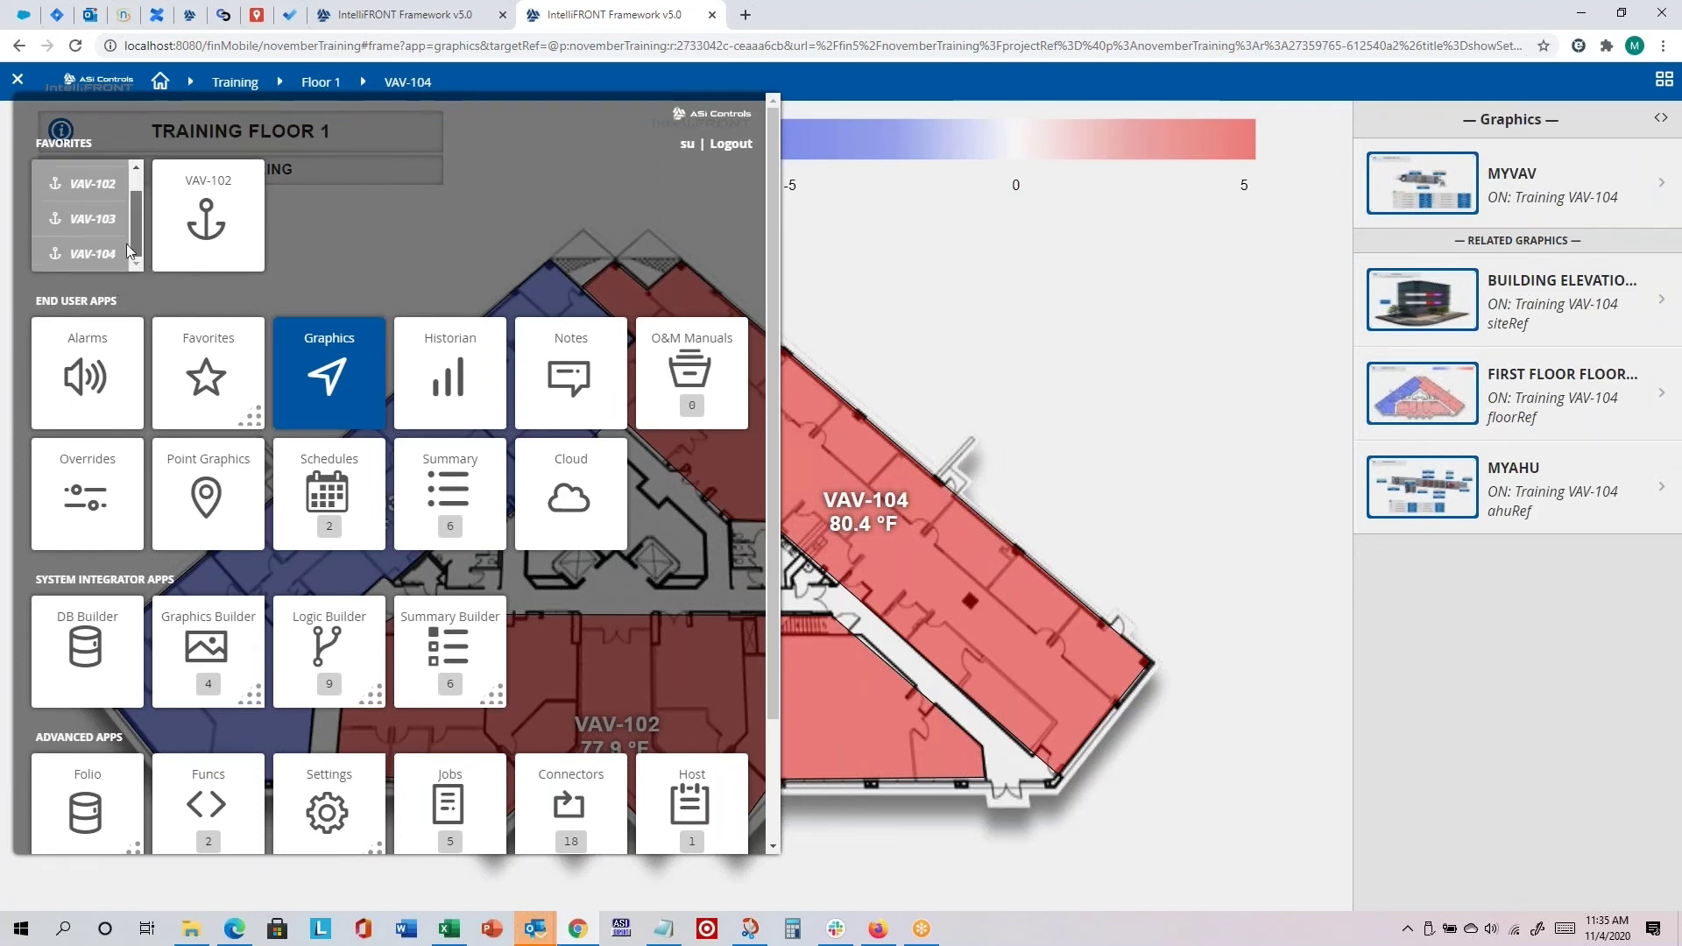
scroll(125, 241, down, 1)
drag(133, 244, 133, 198)
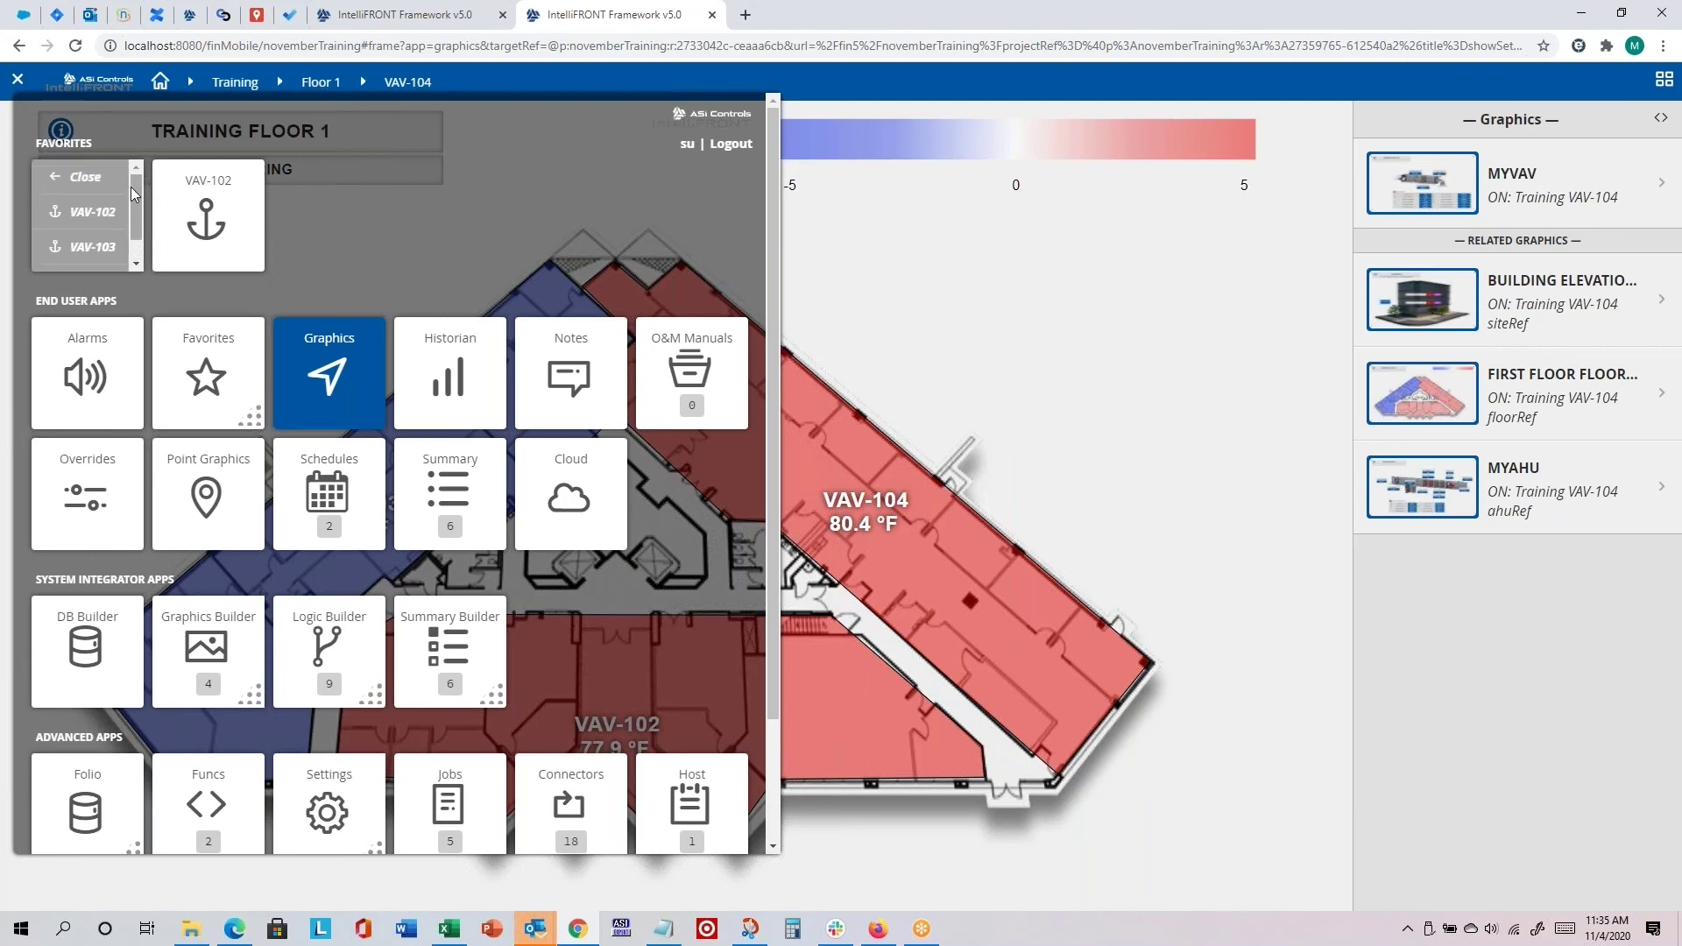
scroll(138, 198, down, 1)
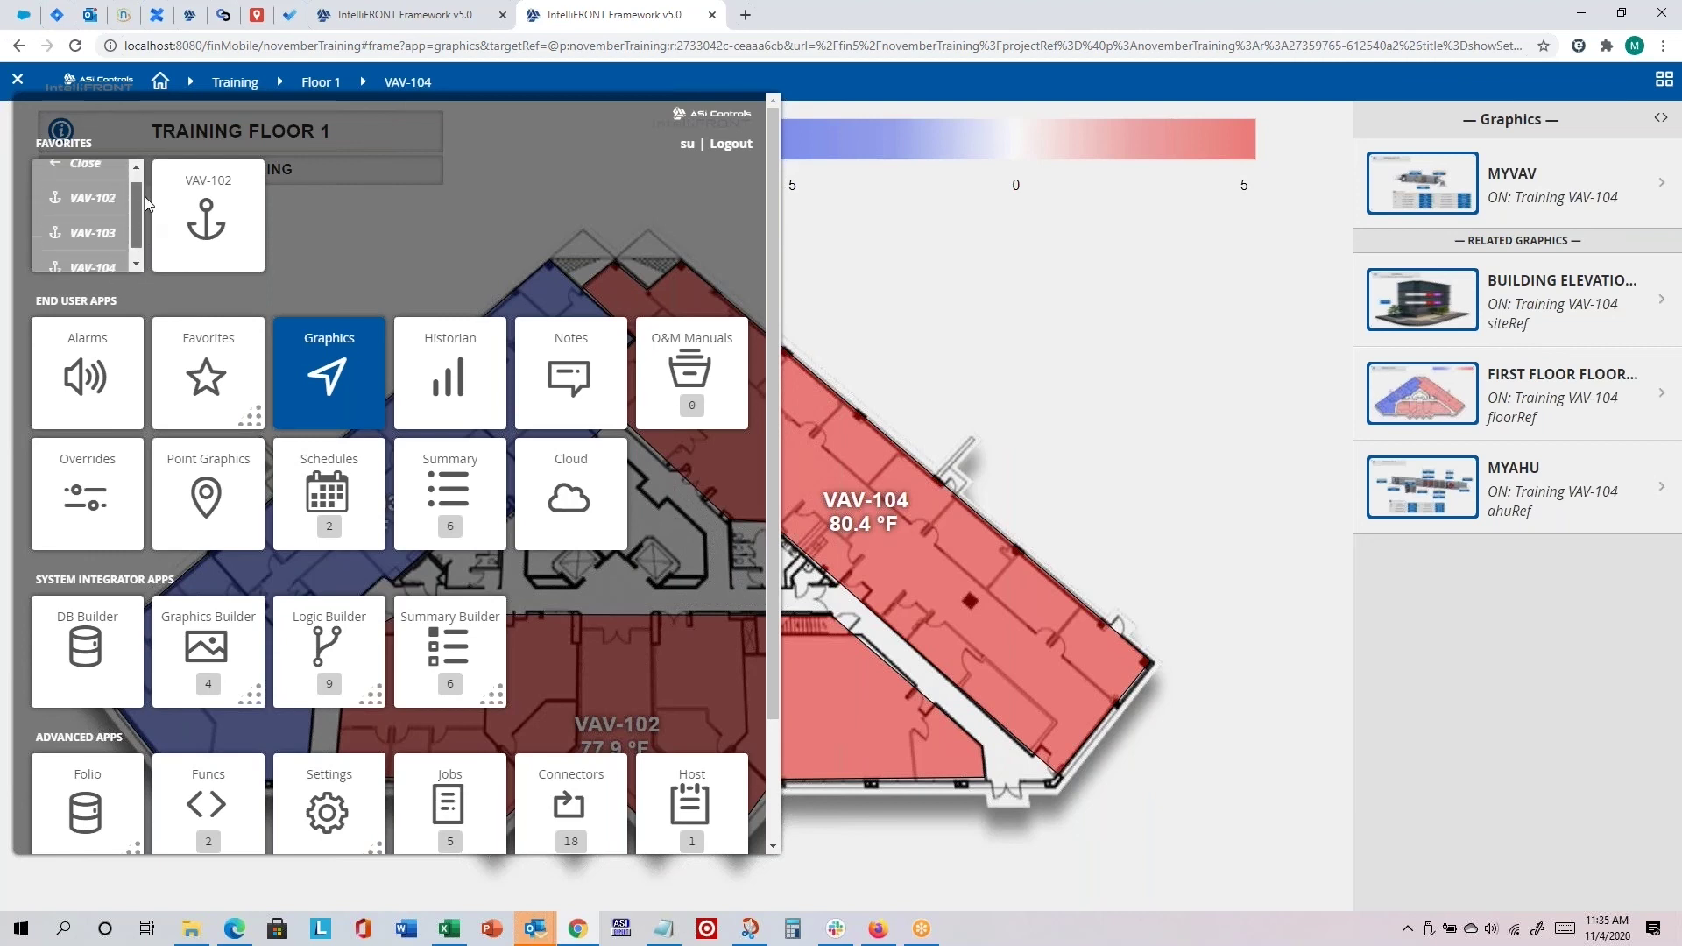